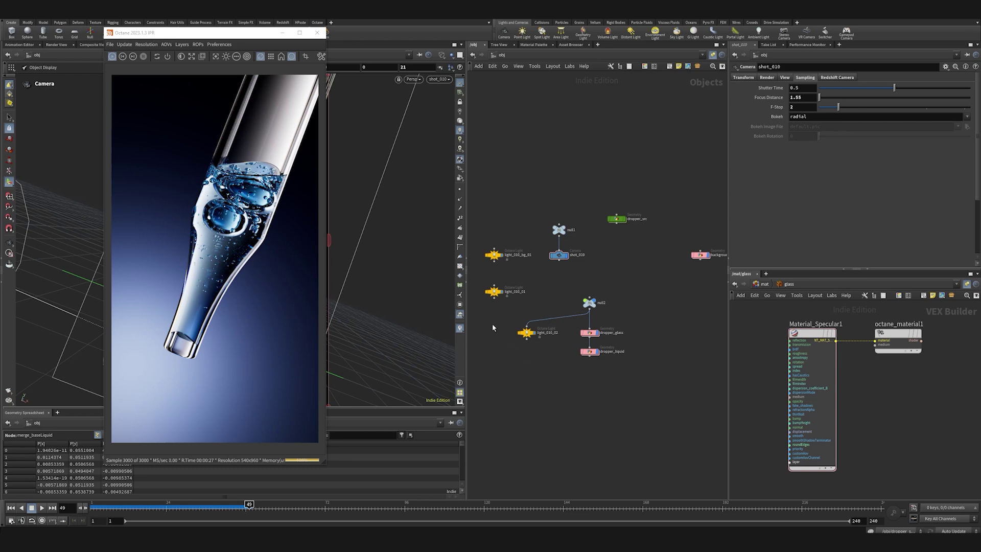
Step: Set the emission colour of the background light light_010_bg_01 to pure white (1, 1, 1)
drag(510, 240, 491, 260)
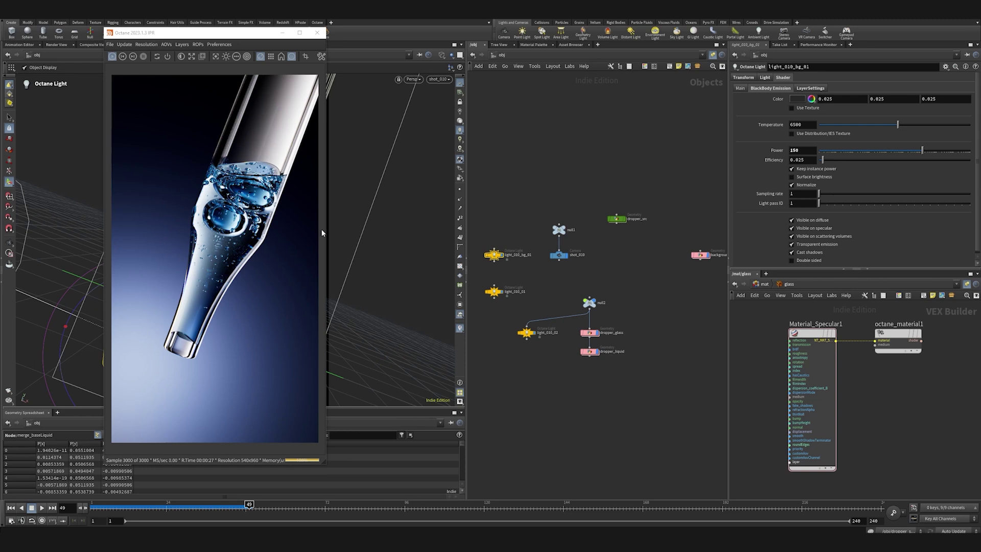
drag(526, 209, 474, 280)
click(811, 99)
drag(848, 113, 970, 114)
click(811, 109)
click(811, 99)
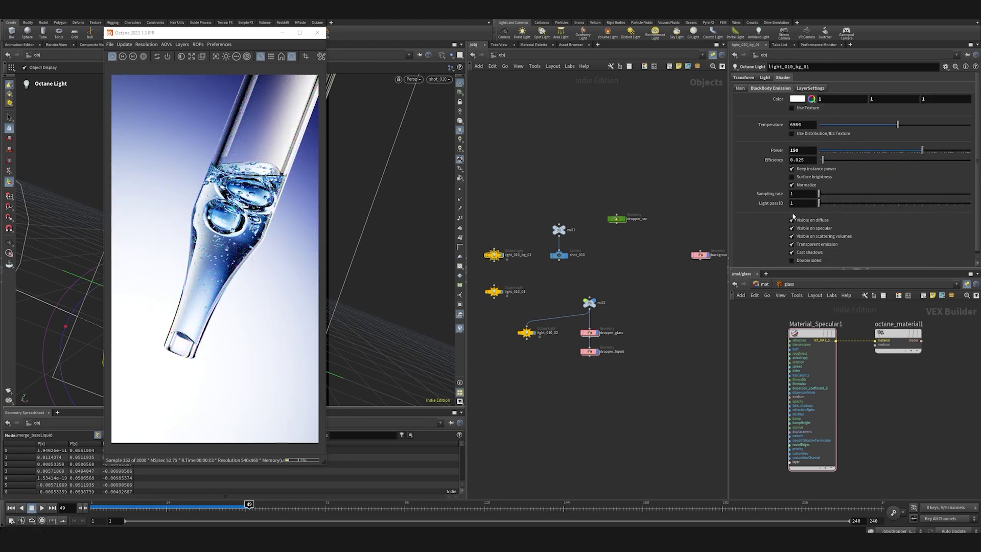
Step: Set the power of light_010_bg_01 to 20
click(806, 148)
text(20)
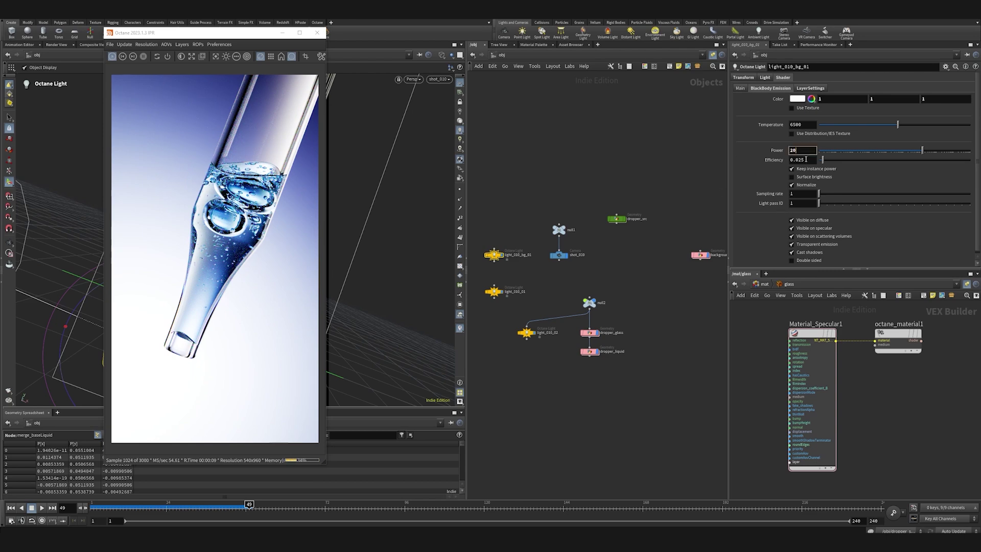
click(806, 159)
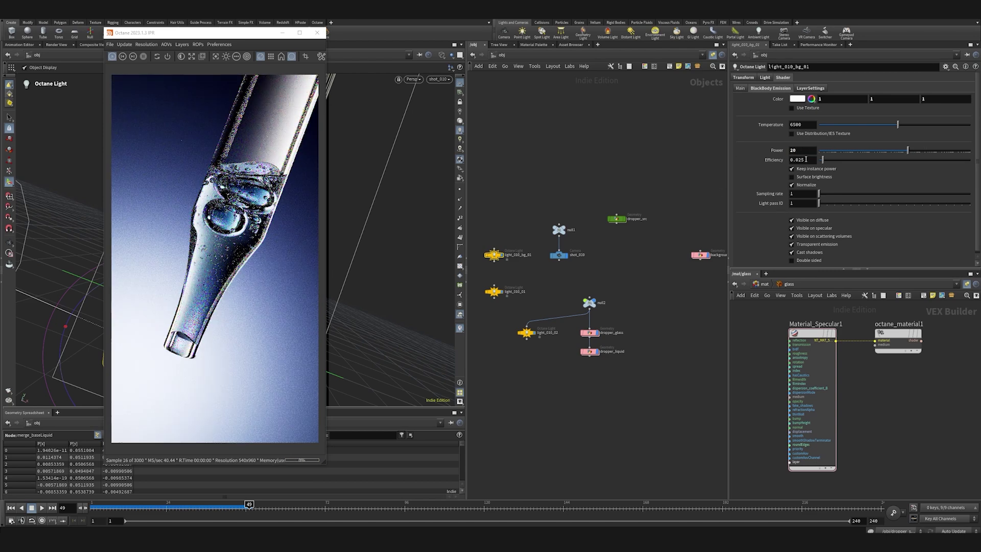
click(517, 438)
Step: Set the blackbody emission power of light_010_02 to 25
click(526, 333)
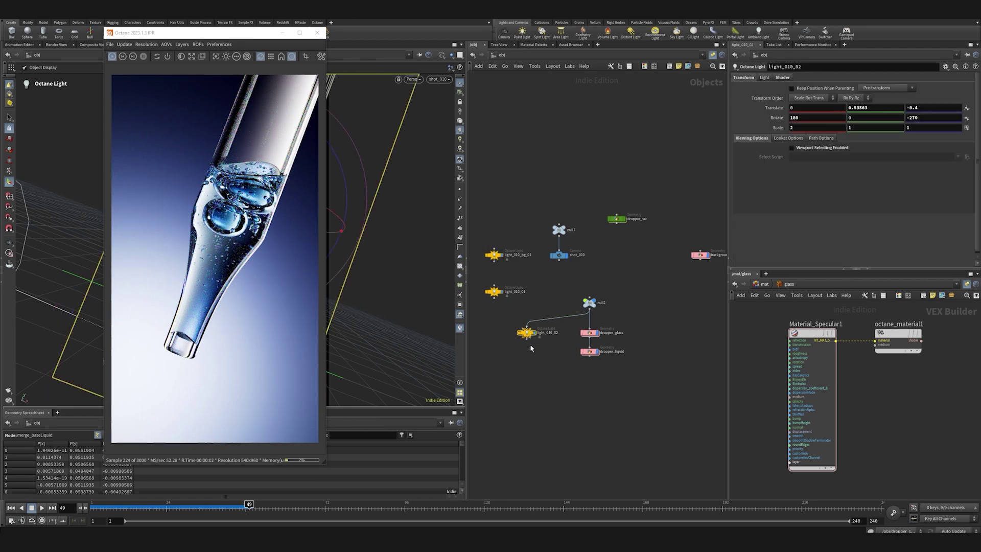
drag(252, 37, 218, 77)
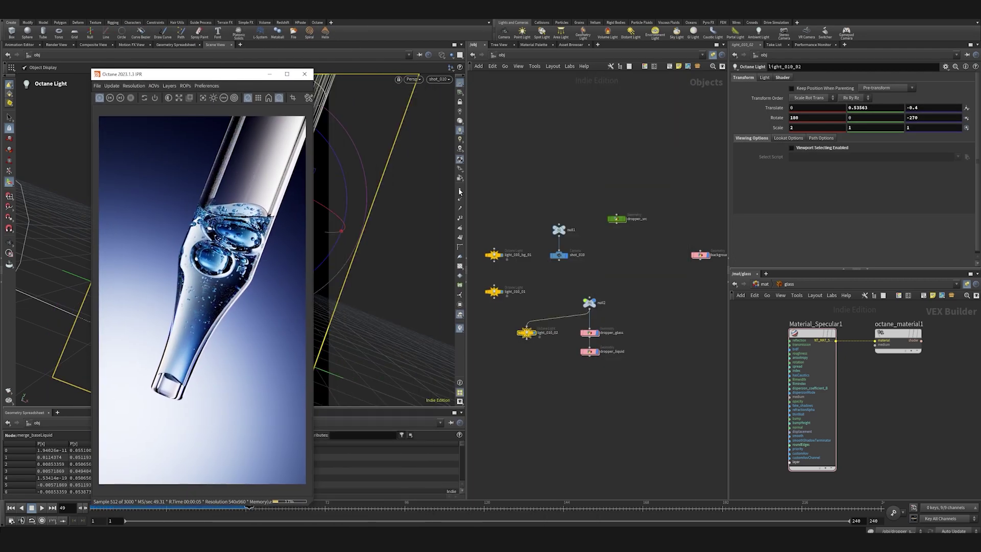
click(783, 77)
click(771, 88)
click(777, 88)
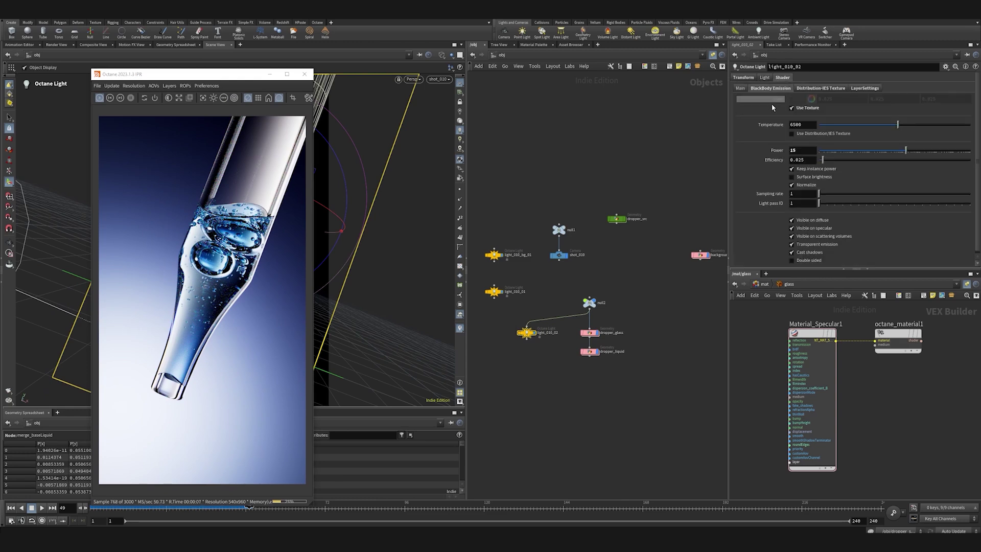
double_click(801, 151)
text(25)
key(Return)
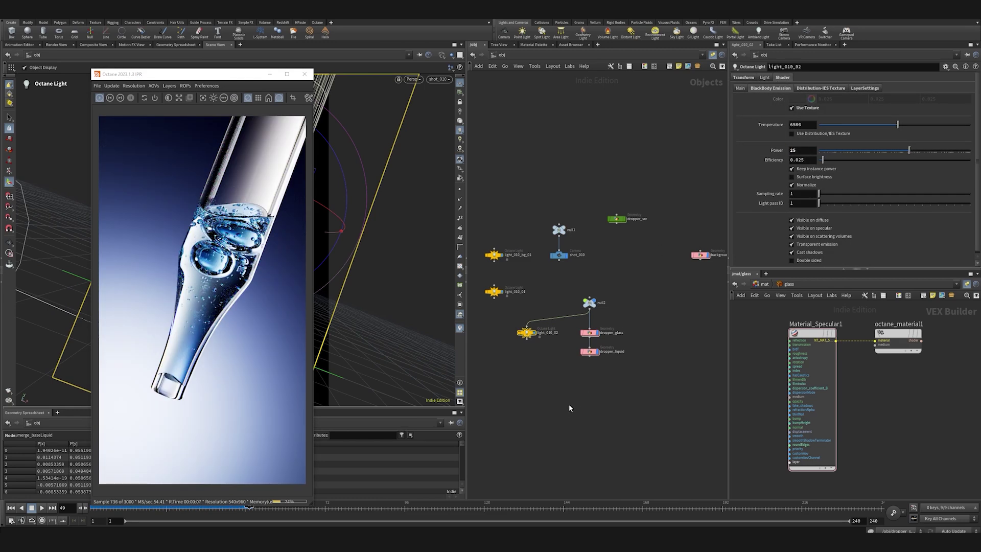
Step: Return to the material network overview and open the glass material's node network
click(764, 284)
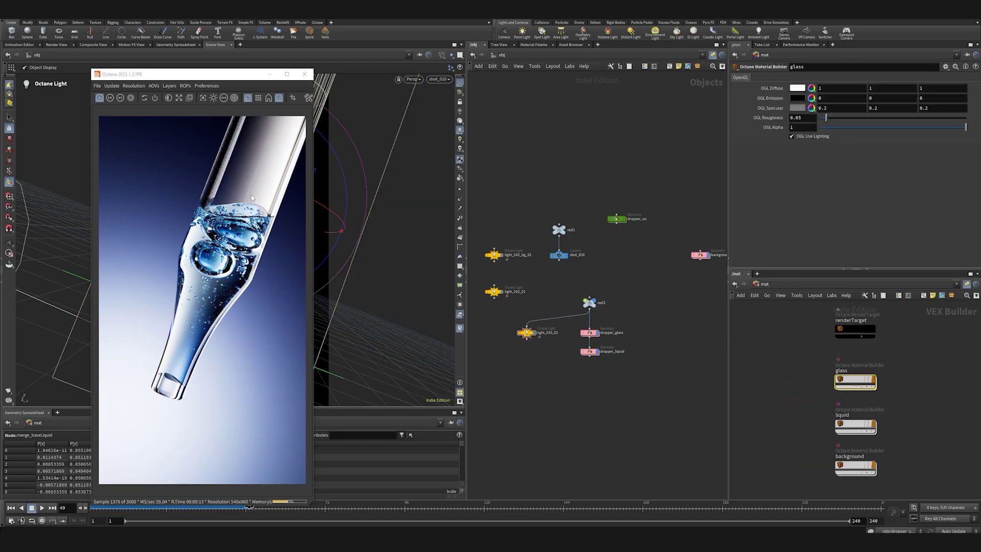
scroll(255, 214, up, 6)
middle_drag(294, 145, 287, 207)
scroll(287, 208, up, 1)
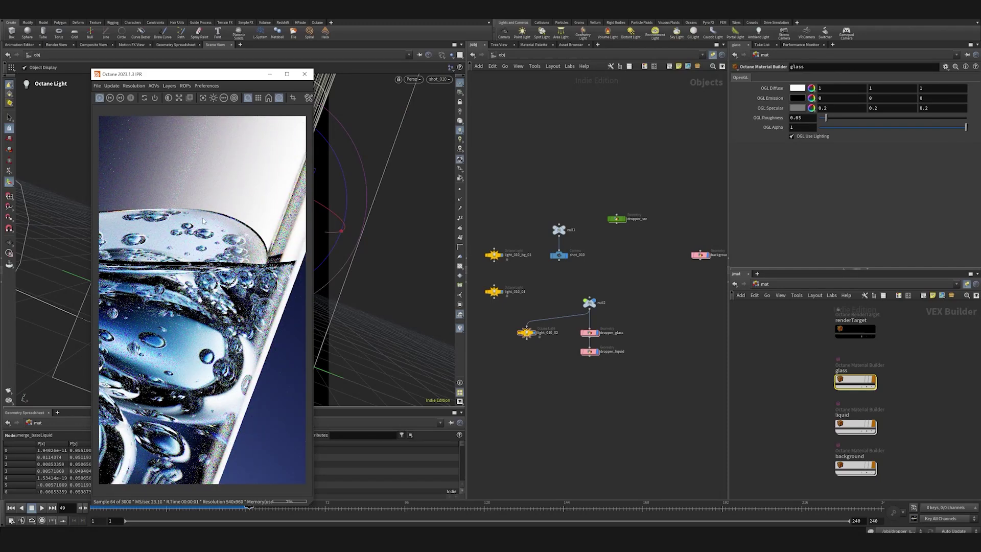
mouse_move(853, 380)
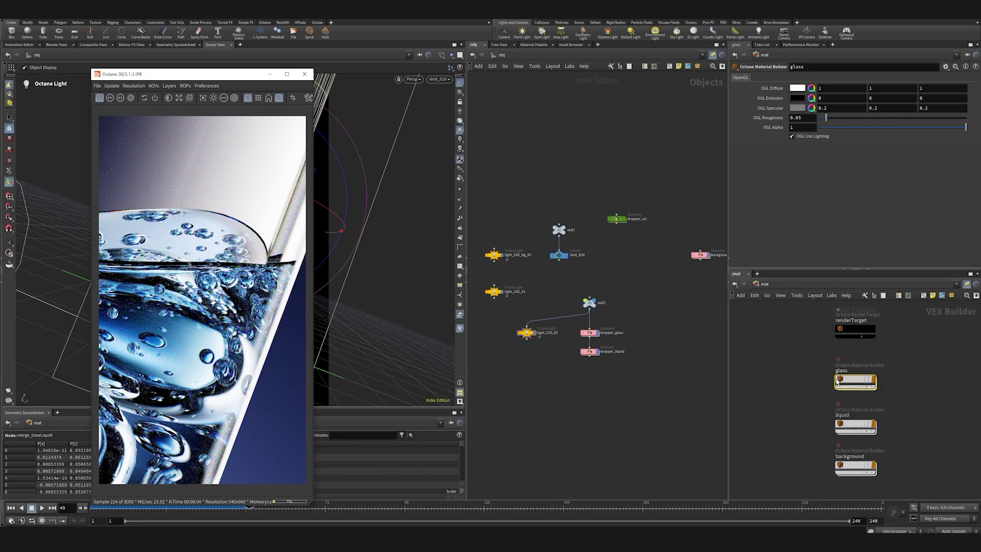
double_click(854, 380)
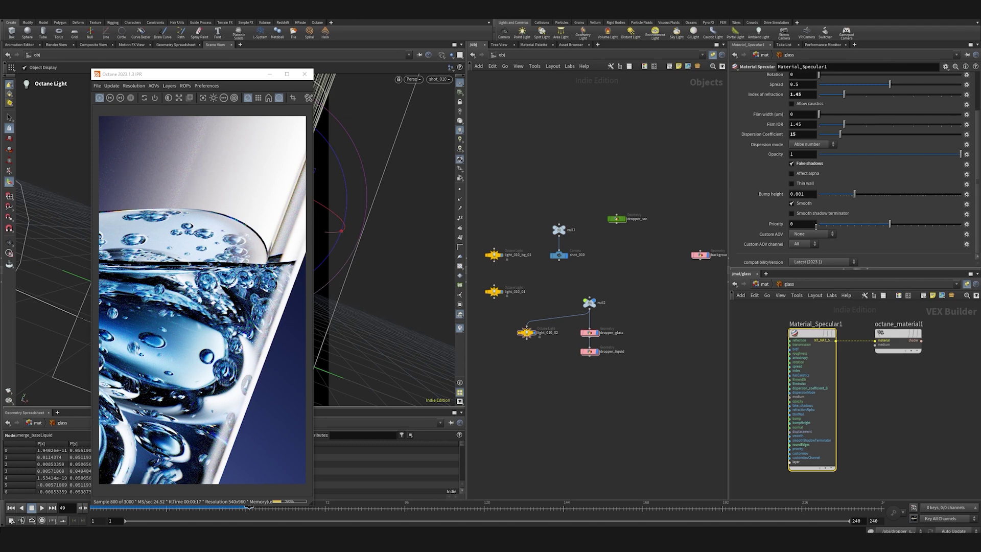
Step: Set the priority of the glass material's specular node to 1
drag(798, 224, 665, 363)
text(1)
key(Return)
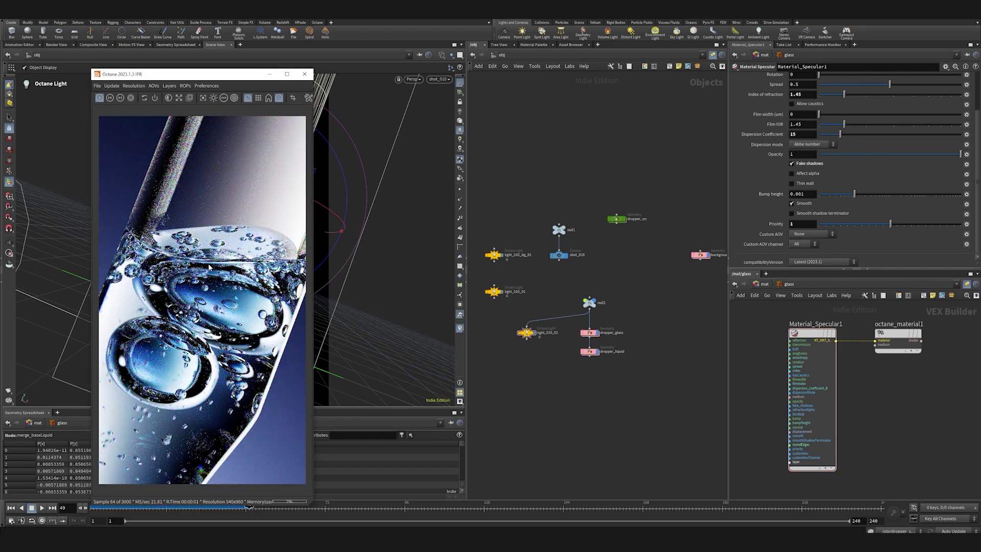
middle_drag(248, 274, 223, 261)
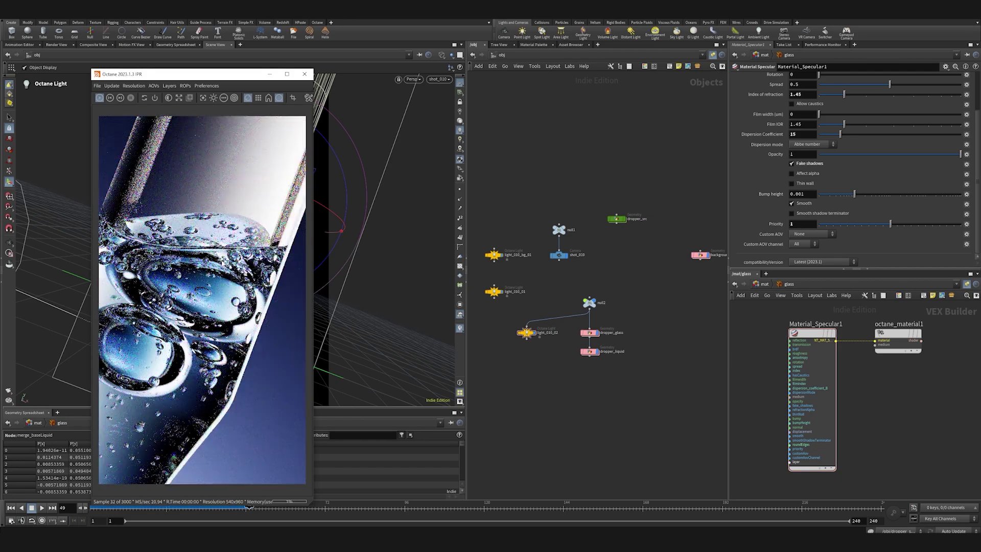
scroll(250, 284, down, 5)
scroll(250, 286, up, 5)
middle_drag(218, 212, 204, 236)
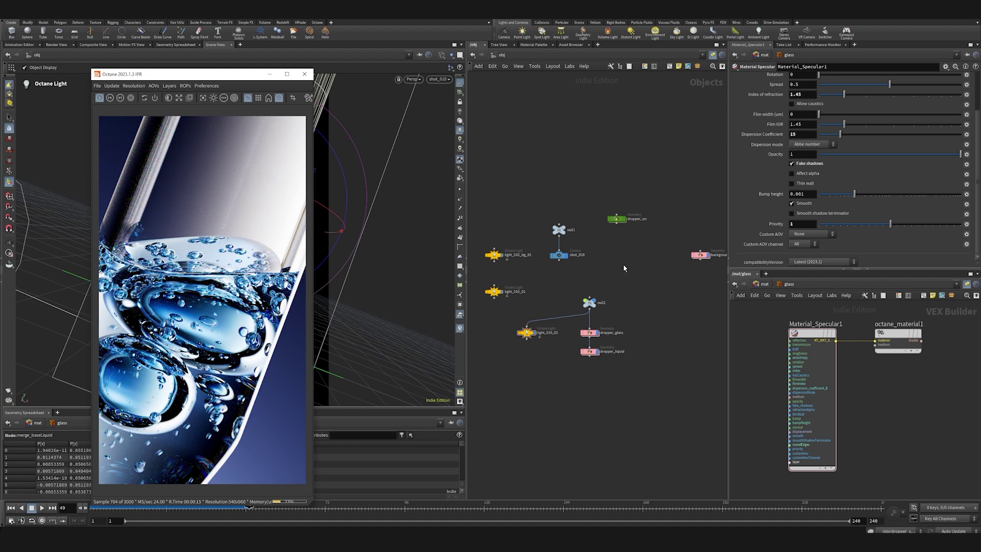
Step: Inside dropper_src, add a Null node fed by merge7 and name it bubbles
double_click(616, 219)
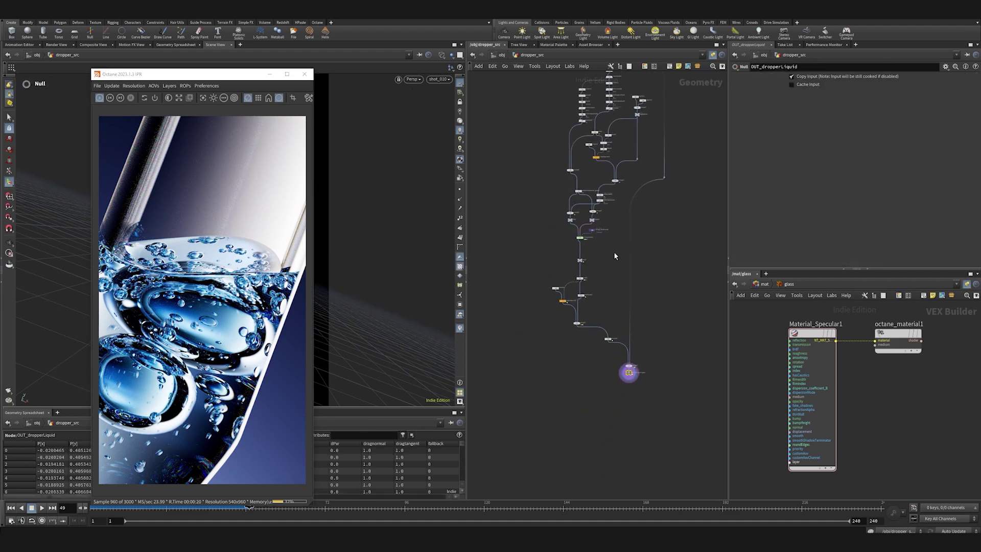
scroll(591, 337, up, 5)
key(Tab)
text(nu)
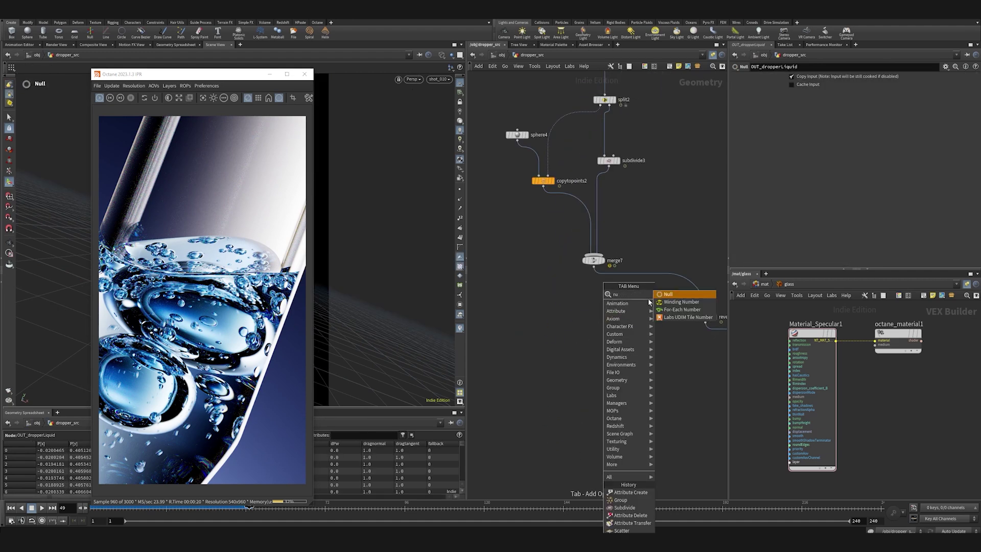
key(Return)
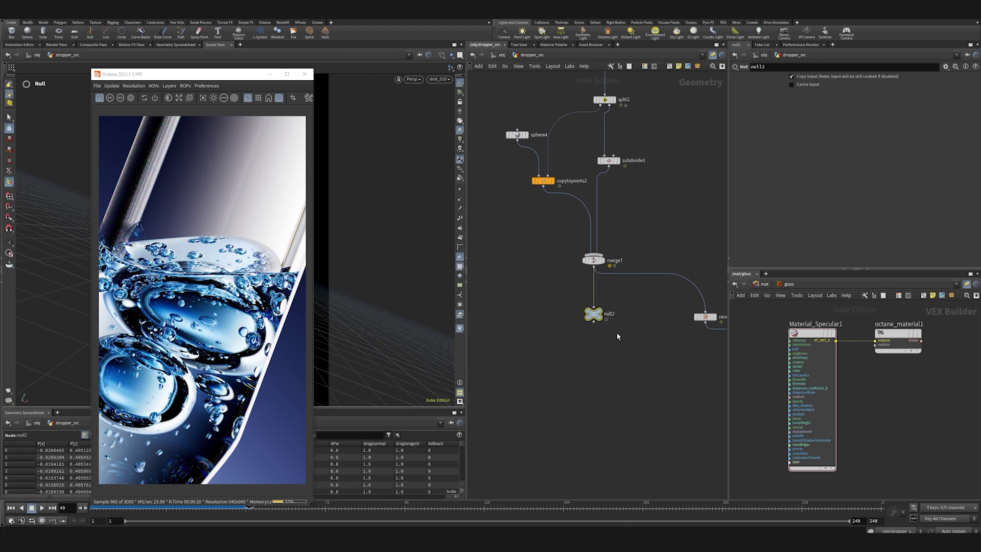
text(bubbles)
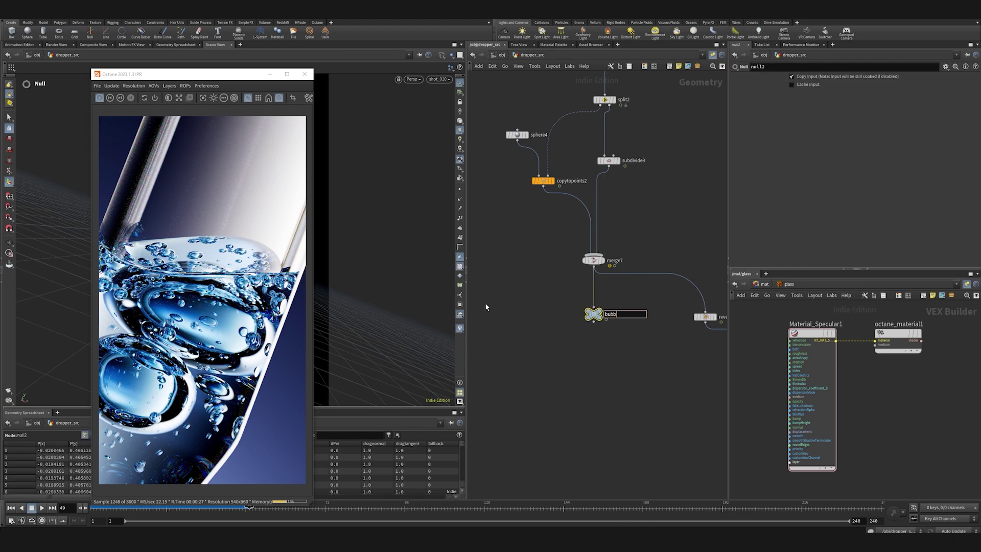
key(Return)
Step: Add a Scatter node below the bubbles null, wire the null into it and display it
click(554, 368)
middle_drag(567, 349, 565, 311)
key(Tab)
key(Escape)
key(Tab)
text(scat)
click(675, 294)
click(570, 343)
drag(591, 284, 570, 337)
click(580, 343)
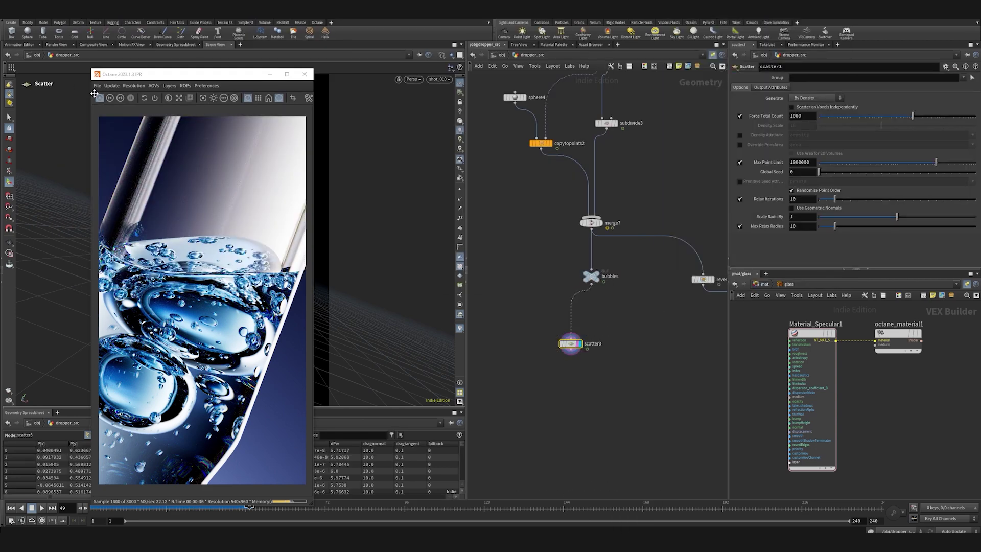
Step: Minimize the render window and set the Scatter node's Force Total Count to 30000
click(270, 75)
drag(790, 117, 794, 123)
text(3)
key(Return)
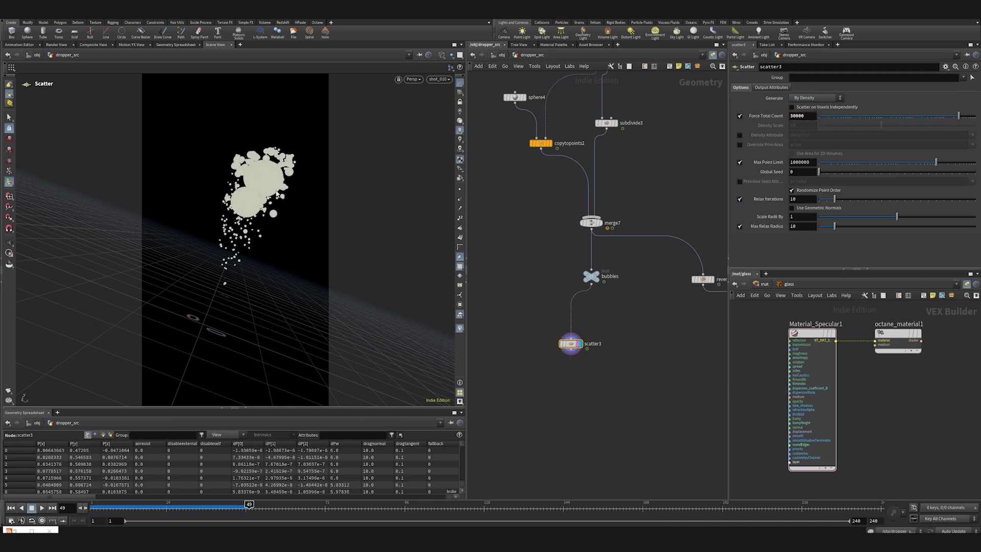
Step: Add an Attribute Transfer node below the Scatter node and wire the scattered points into its second input
middle_drag(583, 417, 551, 330)
key(Tab)
text(a)
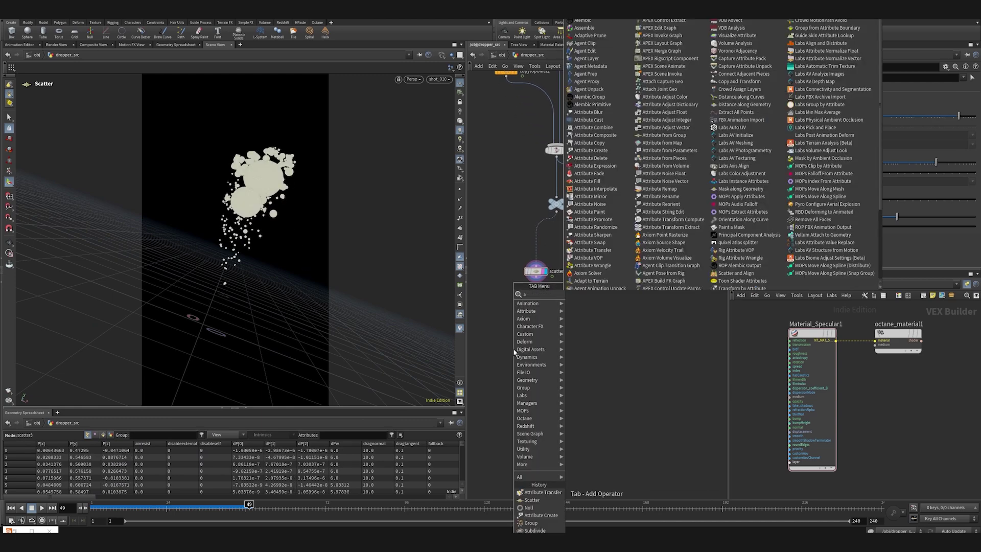
text(tra)
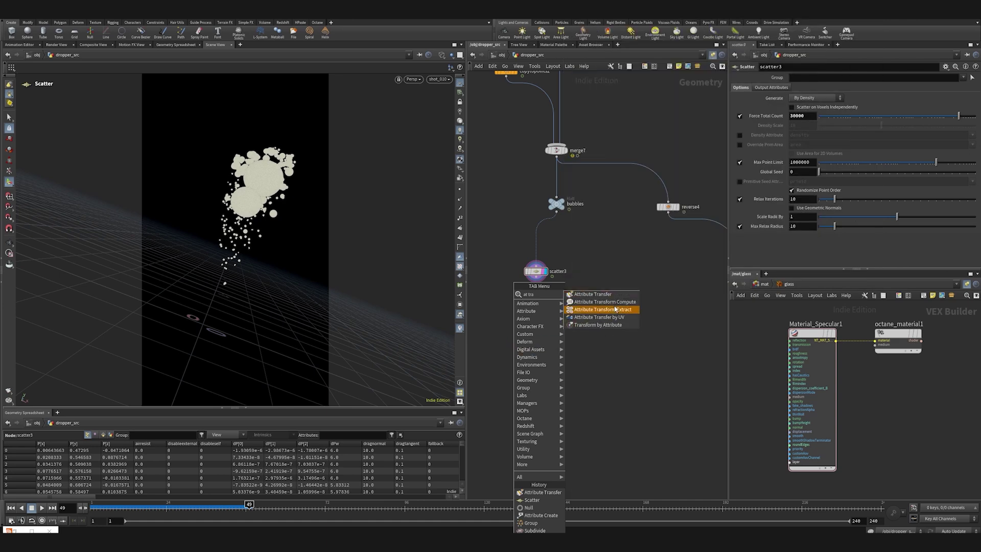
click(608, 294)
click(567, 335)
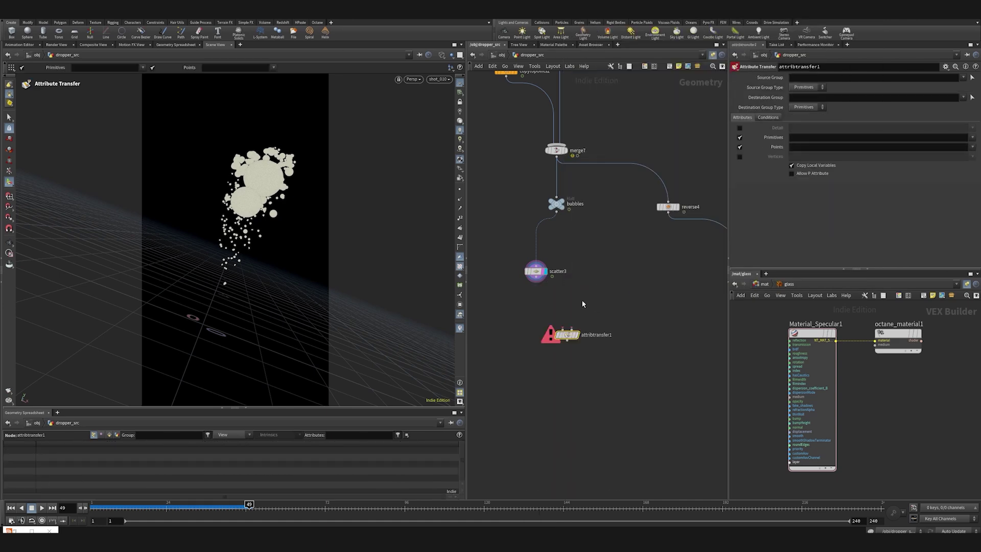
drag(535, 271, 587, 268)
click(587, 276)
click(571, 329)
Step: Wire the liquid geometry from the pinned dot above merge1 into the Attribute Transfer node's first input
scroll(515, 404, down, 5)
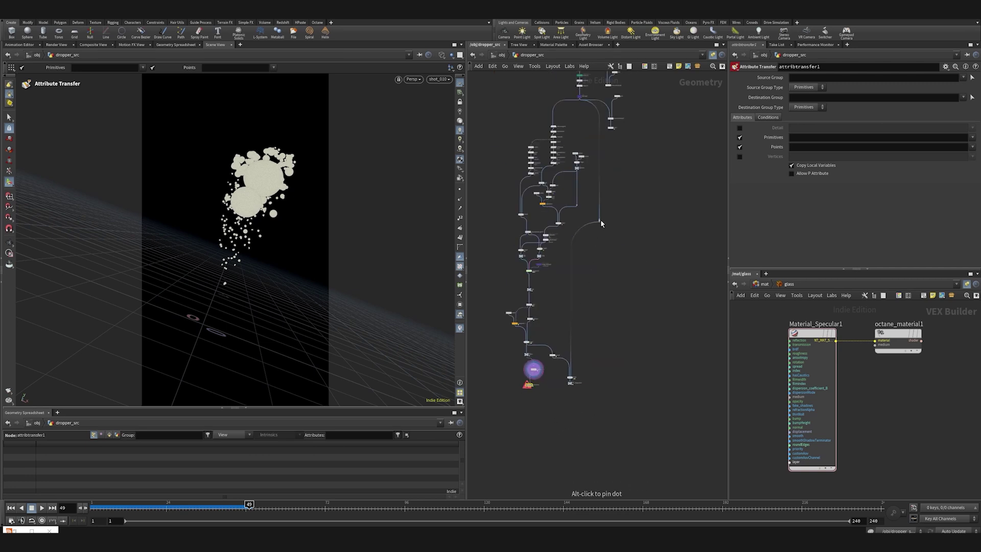
scroll(554, 386, up, 4)
scroll(554, 386, up, 1)
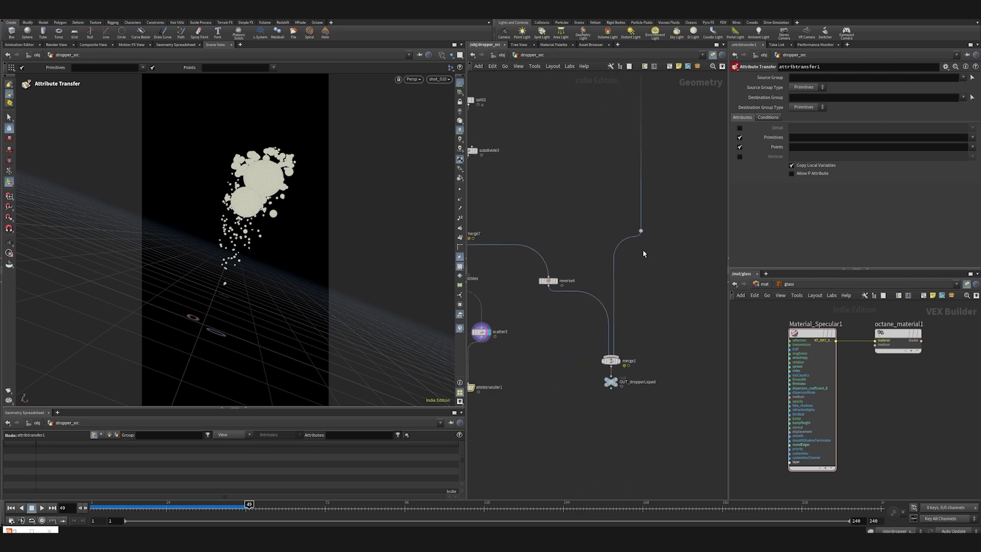
click(642, 232)
scroll(657, 256, down, 4)
scroll(582, 298, up, 4)
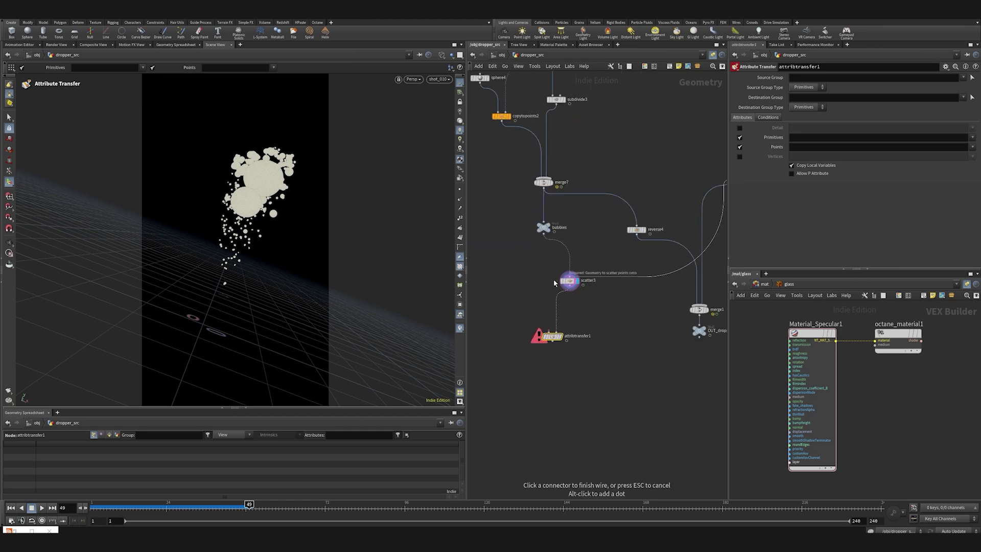
click(549, 331)
middle_drag(602, 354, 568, 360)
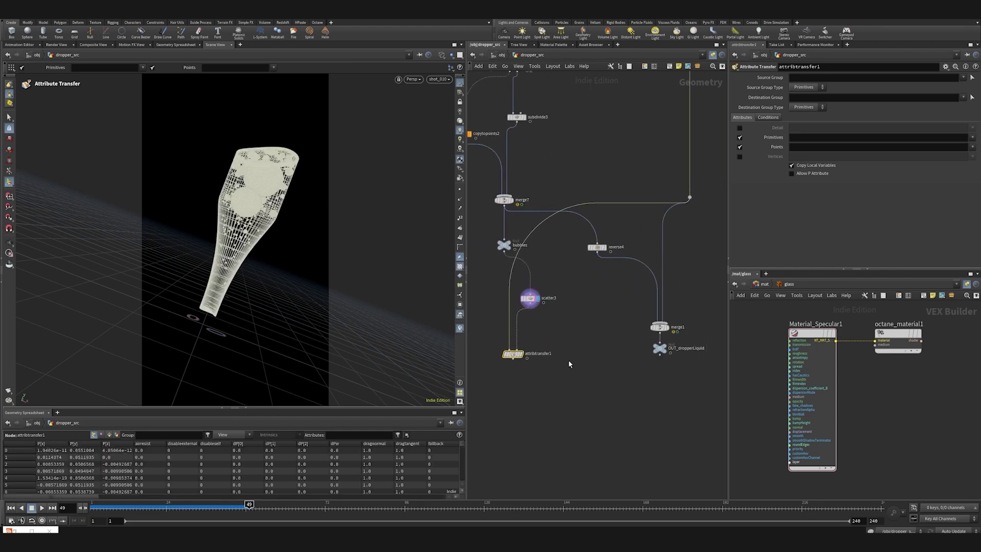
Step: Insert a Subdivide node on the wire between the pinned dot and the Attribute Transfer node and display it
click(622, 220)
key(Tab)
text(su)
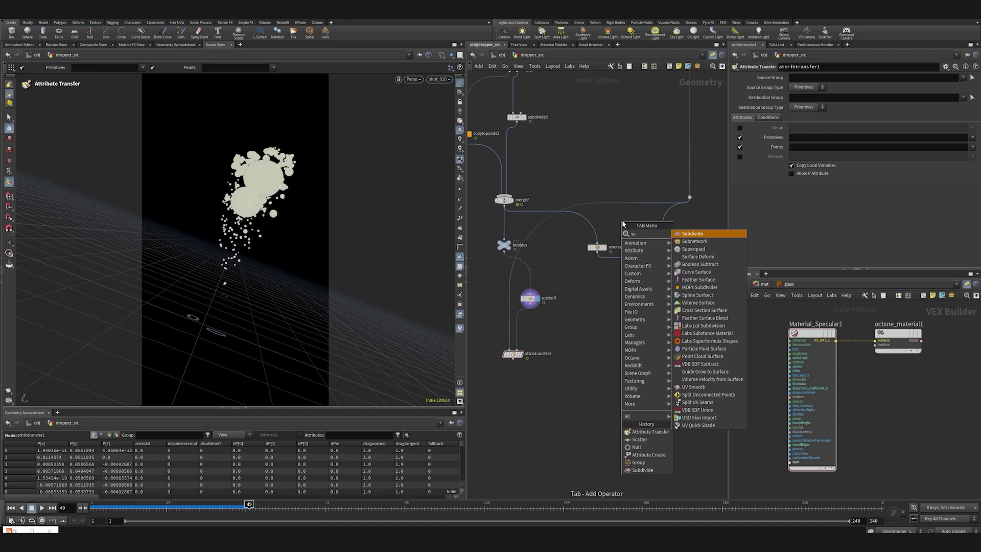
click(690, 233)
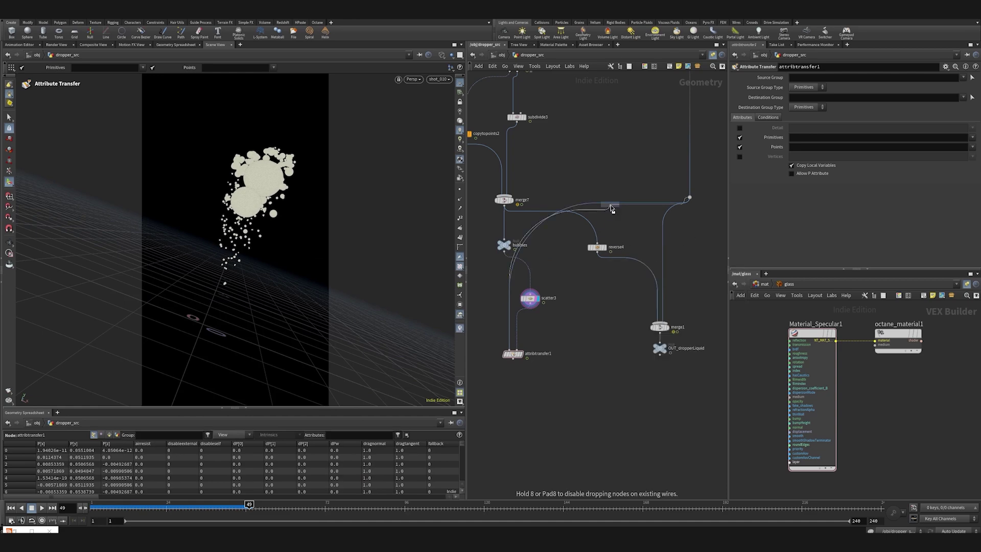
click(623, 207)
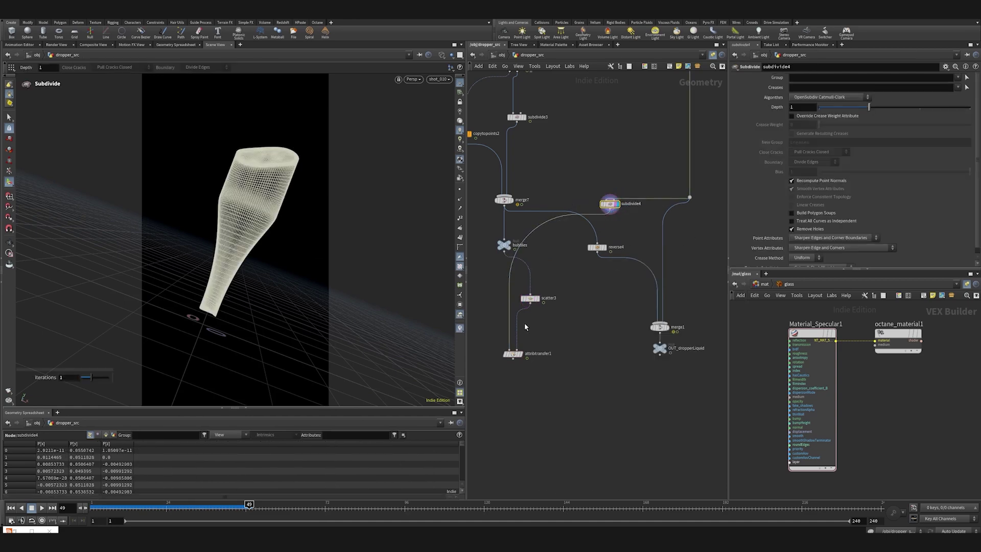
Step: Set the new Subdivide node's depth to 2
key(Escape)
scroll(244, 177, up, 3)
drag(271, 103, 258, 153)
key(Return)
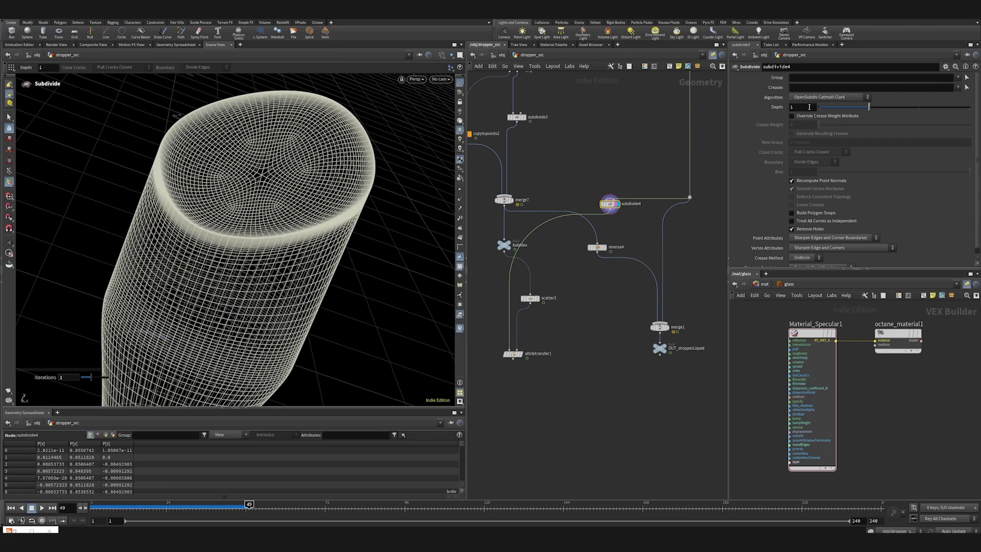
text(2)
key(Return)
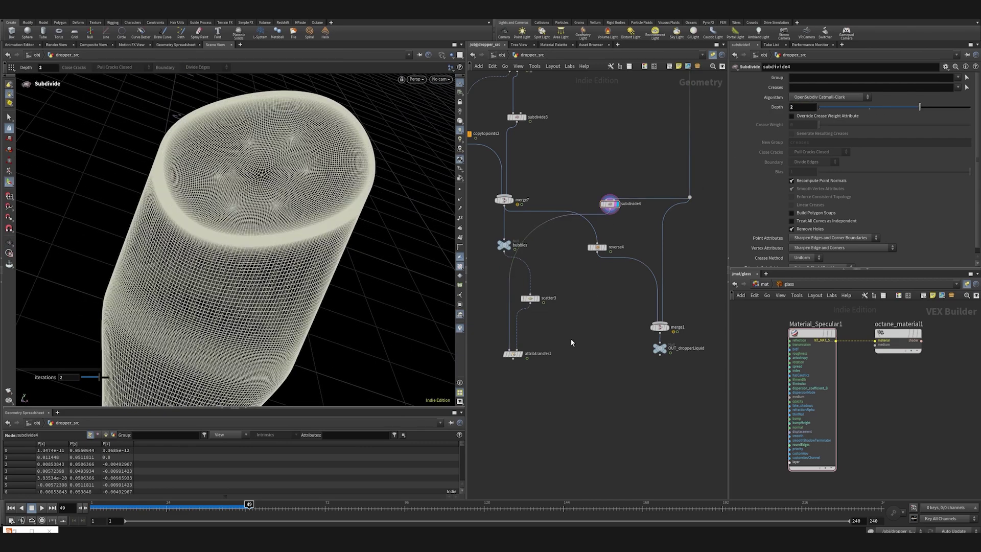
Step: Switch the viewport from wireframe to shaded display and show the Attribute Transfer node's output
key(shift+w)
key(shift+w)
click(459, 120)
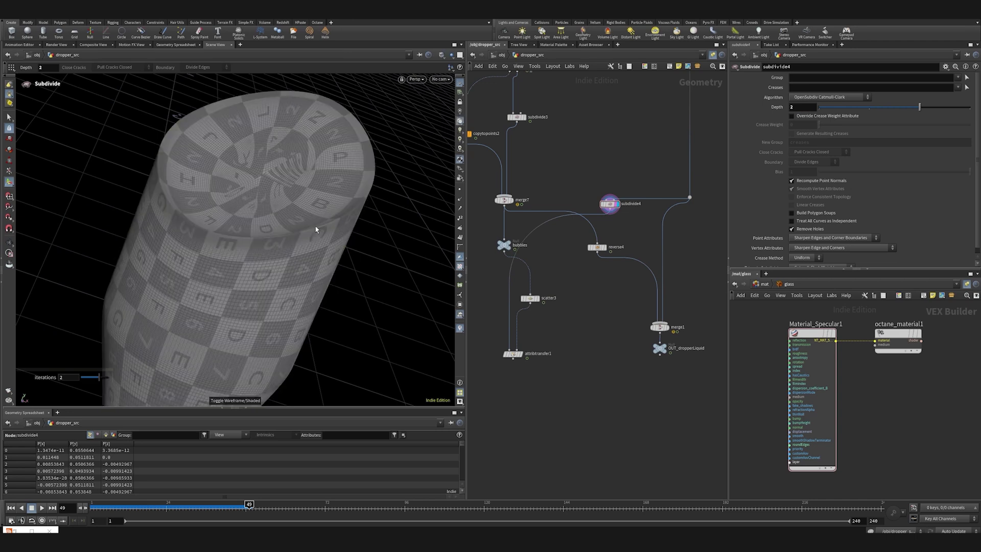
key(Escape)
mouse_move(313, 232)
mouse_down()
mouse_move(278, 268)
mouse_move(280, 235)
mouse_up()
click(512, 354)
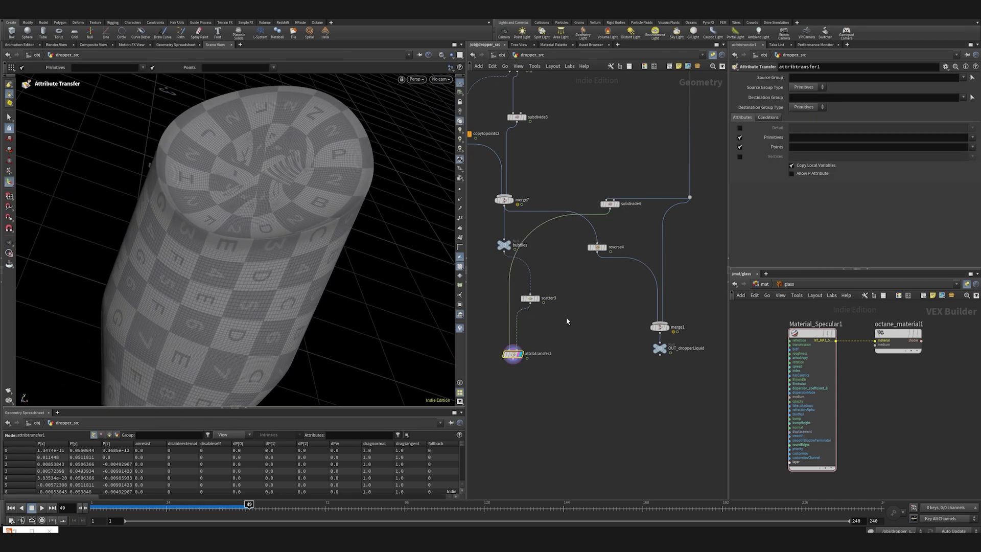
Step: Insert an Attribute Create node between the new Subdivide node and the Attribute Transfer node, and name its attribute mask
key(Tab)
text(a)
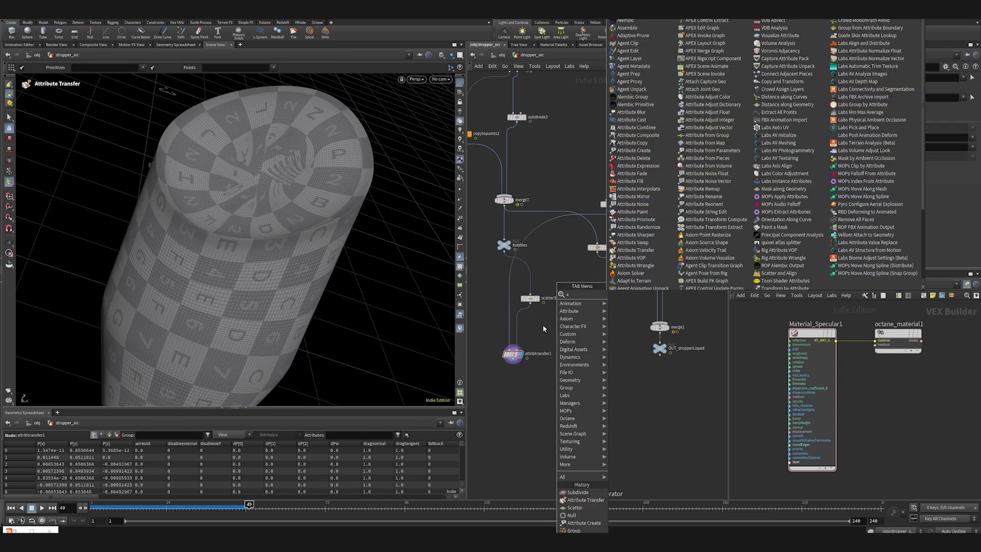
text(tt)
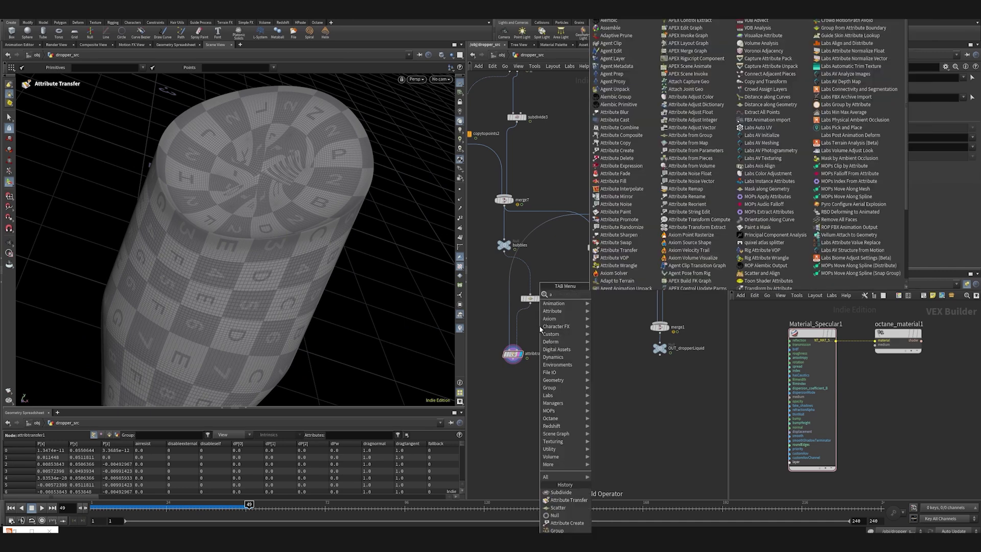
text( cre)
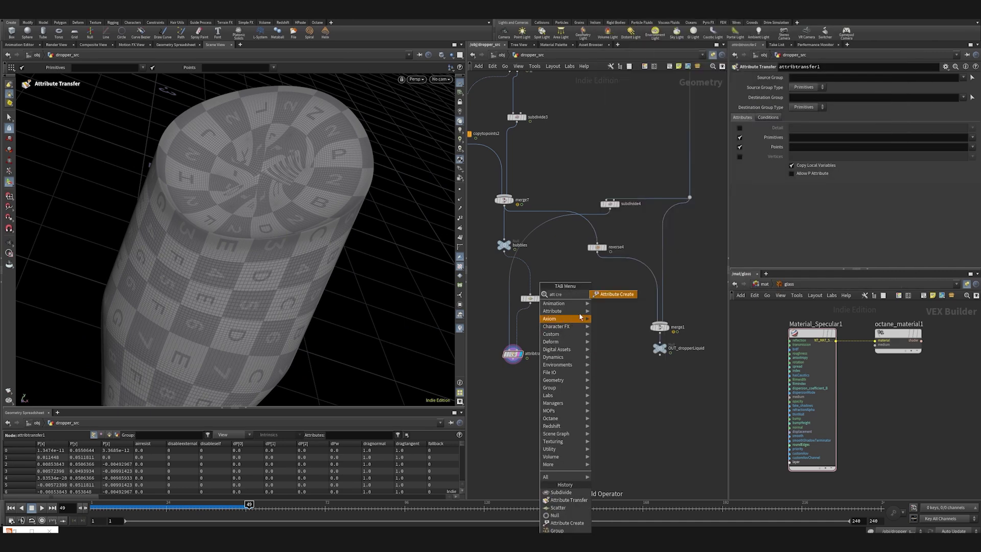
click(603, 294)
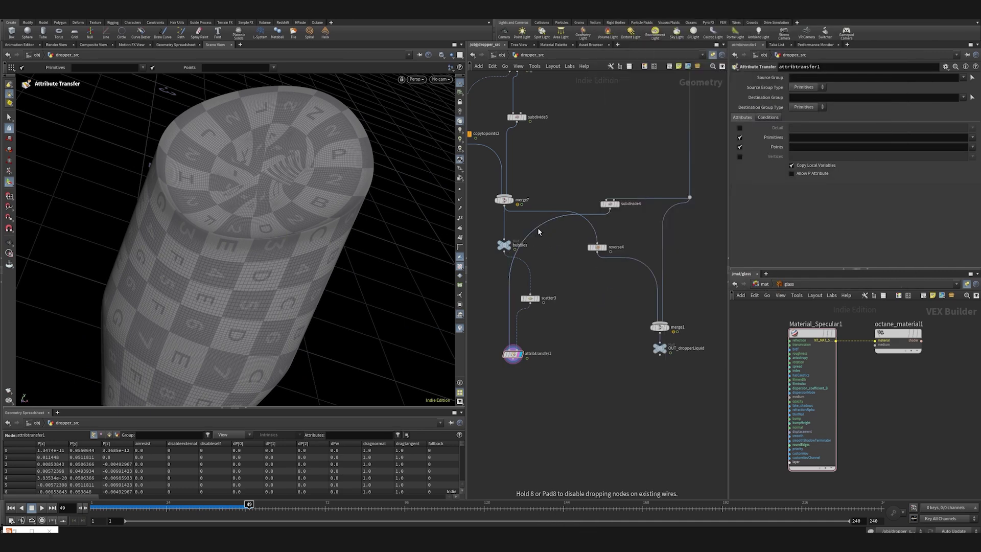
click(562, 258)
drag(846, 117, 715, 115)
text(mask)
key(Return)
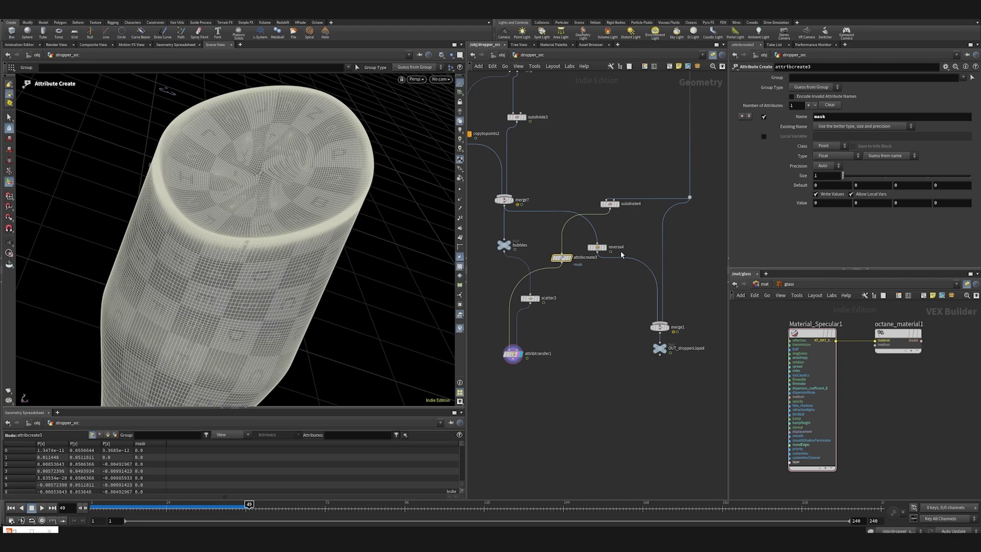
Step: Duplicate the mask Attribute Create node onto the wire below the bubble Scatter node and set the copy's value to 1
alt+drag(562, 259, 533, 323)
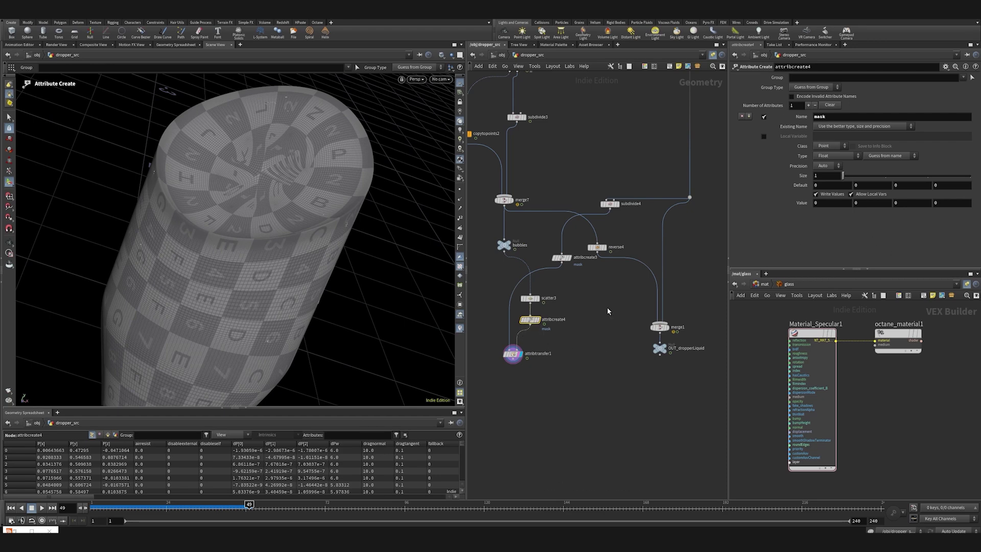
double_click(819, 202)
text(1)
click(566, 368)
Step: Insert an Attribute Delete node between the bubble merge and the bubbles null, and set it to delete non-selected attributes
middle_click(503, 245)
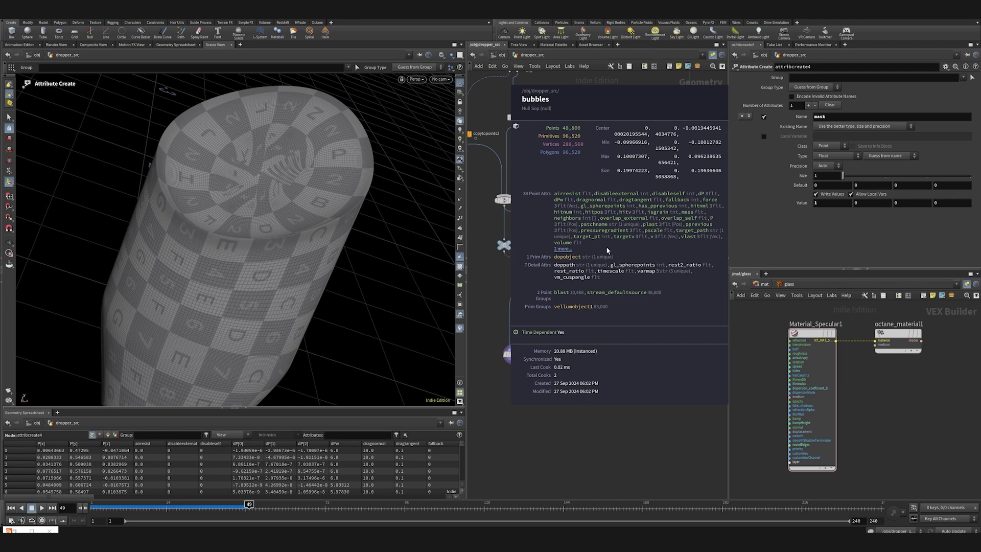
key(Tab)
text(at)
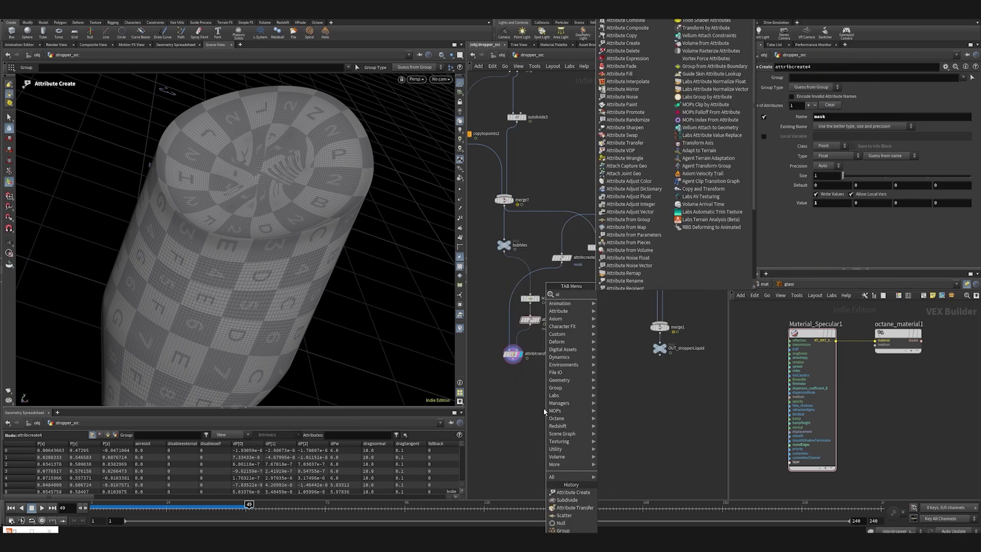
text(de)
click(624, 301)
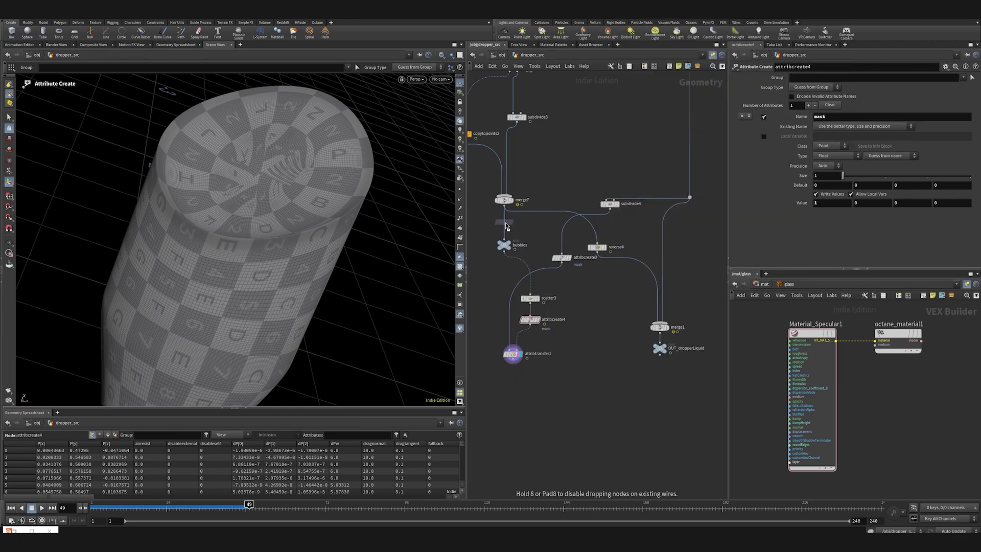
click(507, 227)
click(827, 86)
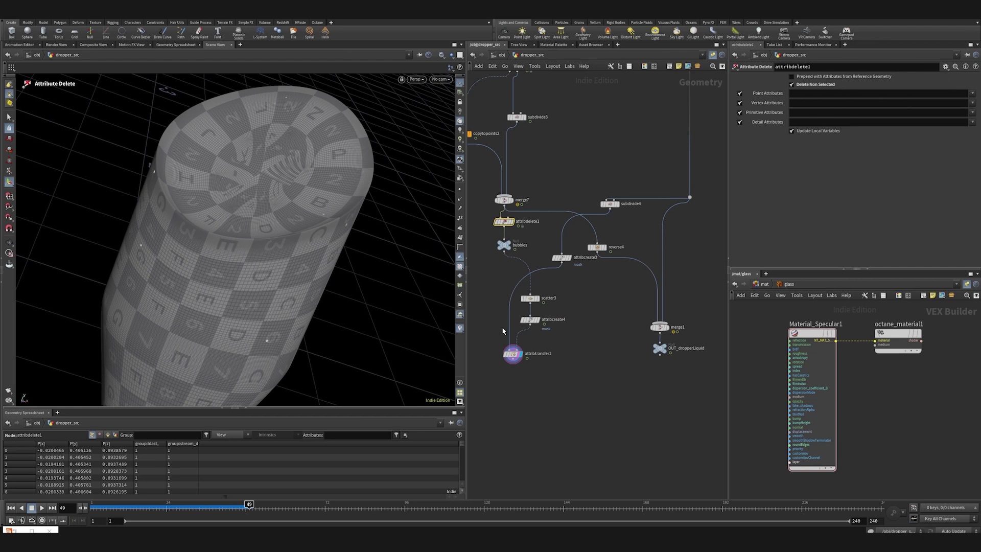
middle_click(504, 247)
Step: Visualize the Attribute Transfer node's mask attribute in the viewport
click(512, 354)
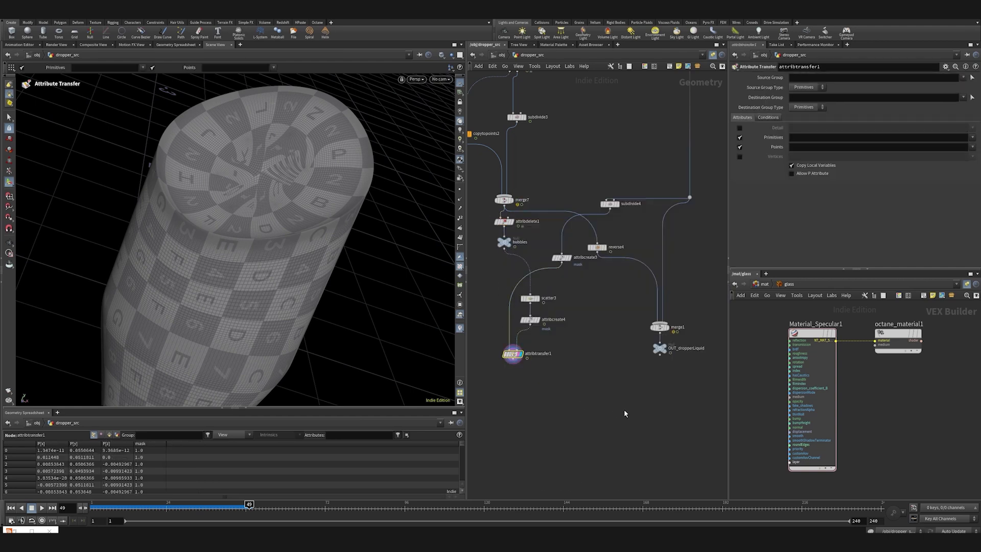
middle_click(512, 354)
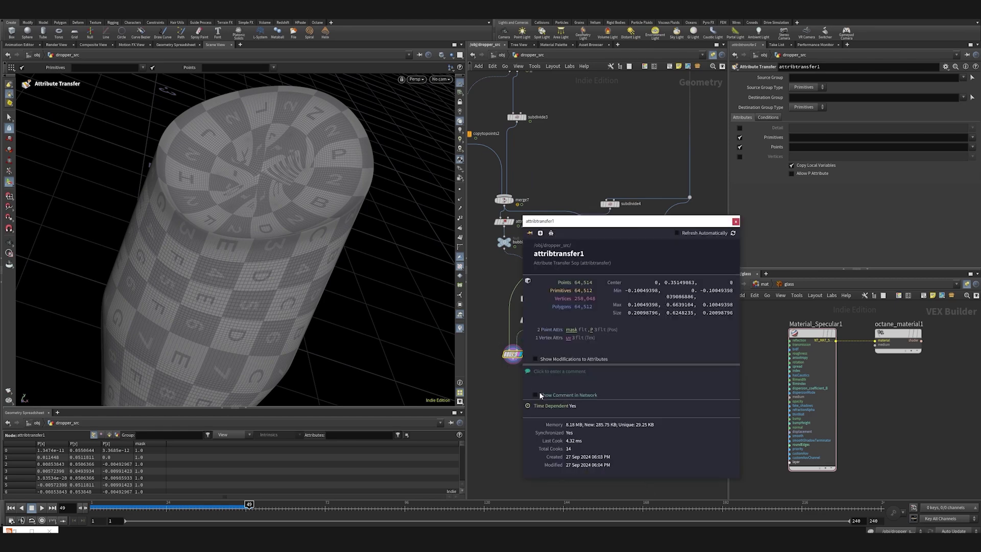
click(568, 338)
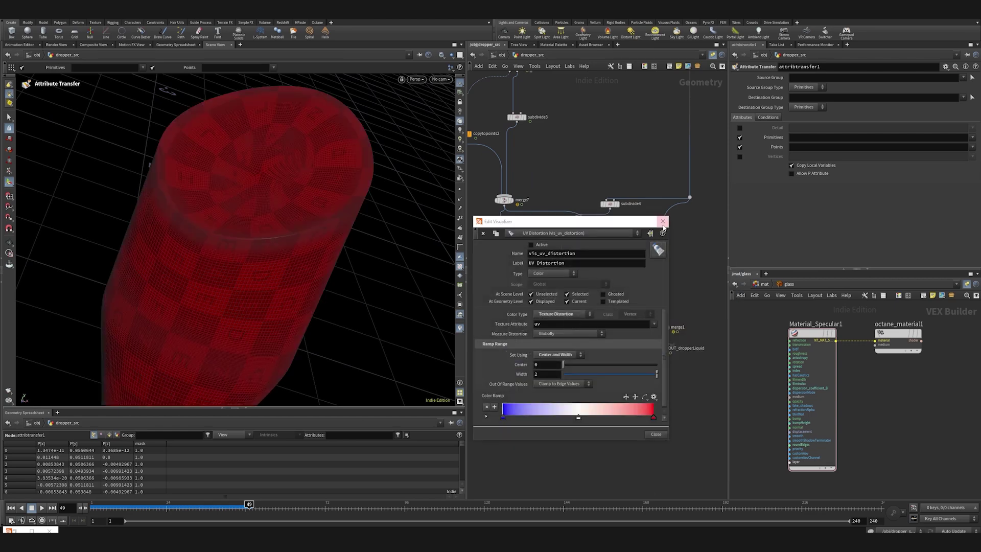
click(663, 221)
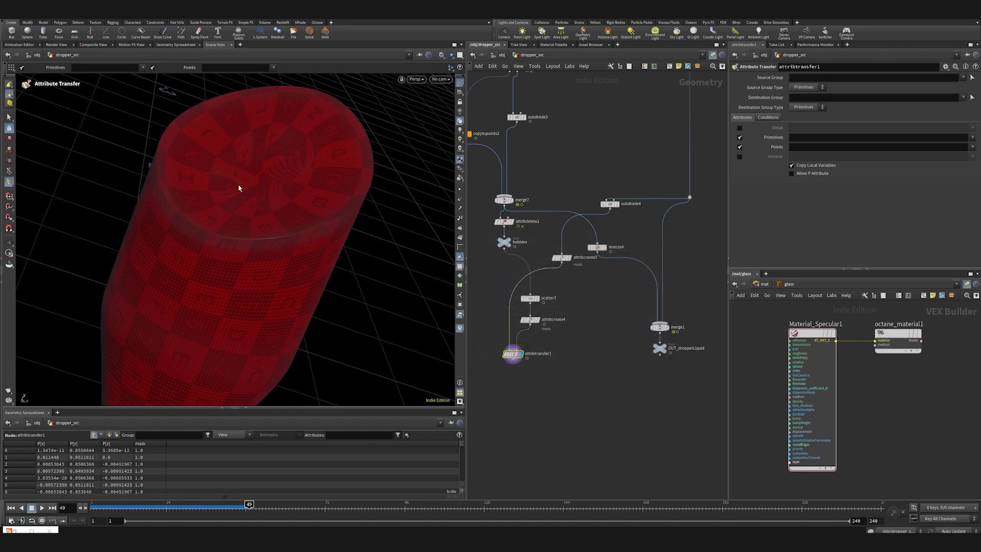
click(151, 443)
Step: Set the Attribute Transfer node's distance threshold to 0 and its blend width to 0.01
click(768, 117)
drag(850, 157, 818, 158)
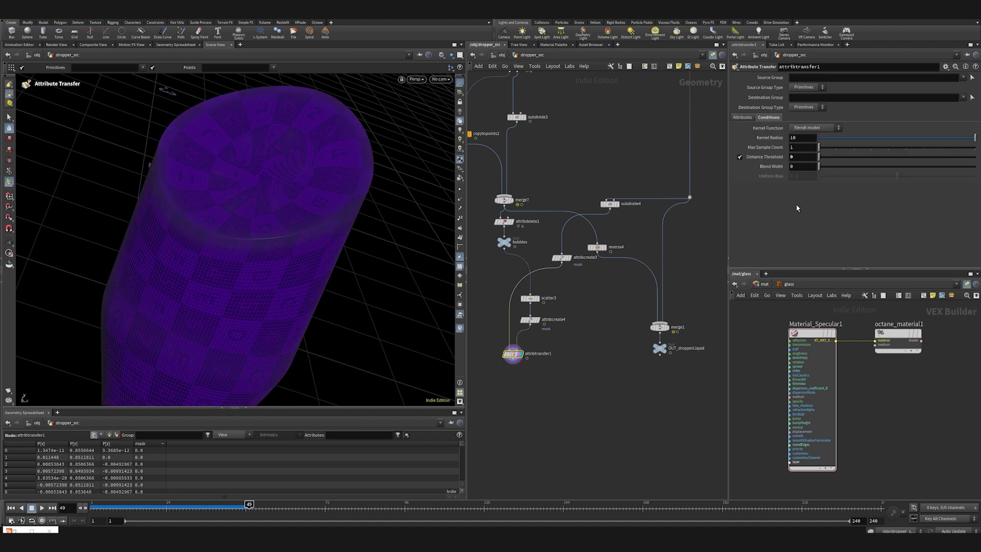
click(803, 165)
text(.01)
key(Return)
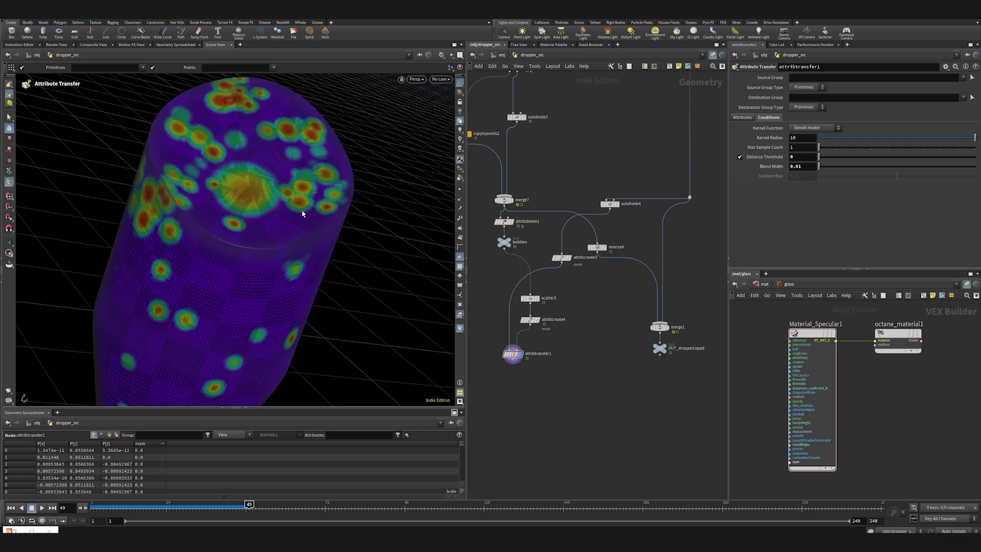
key(Tab)
mouse_move(546, 319)
click(587, 294)
click(515, 390)
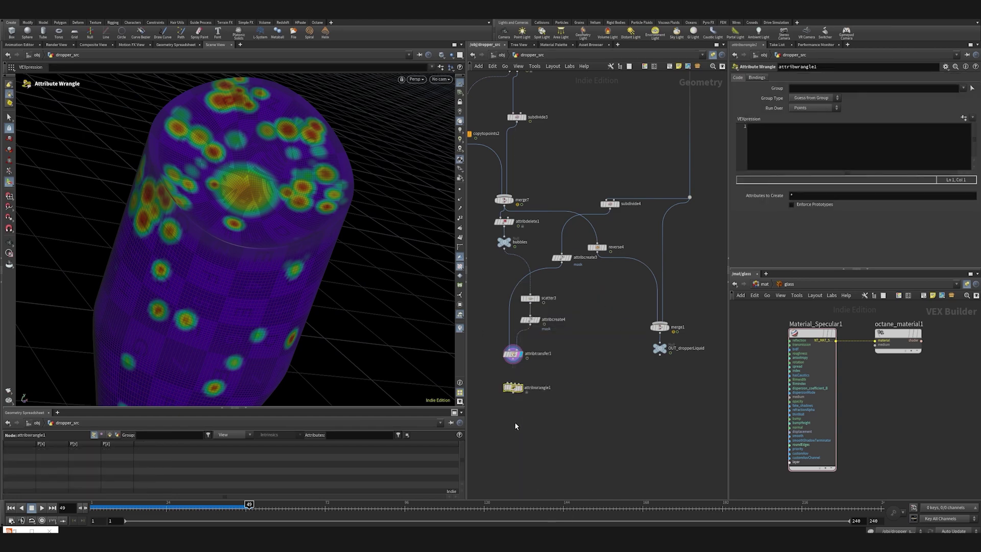
scroll(516, 416, up, 3)
click(529, 363)
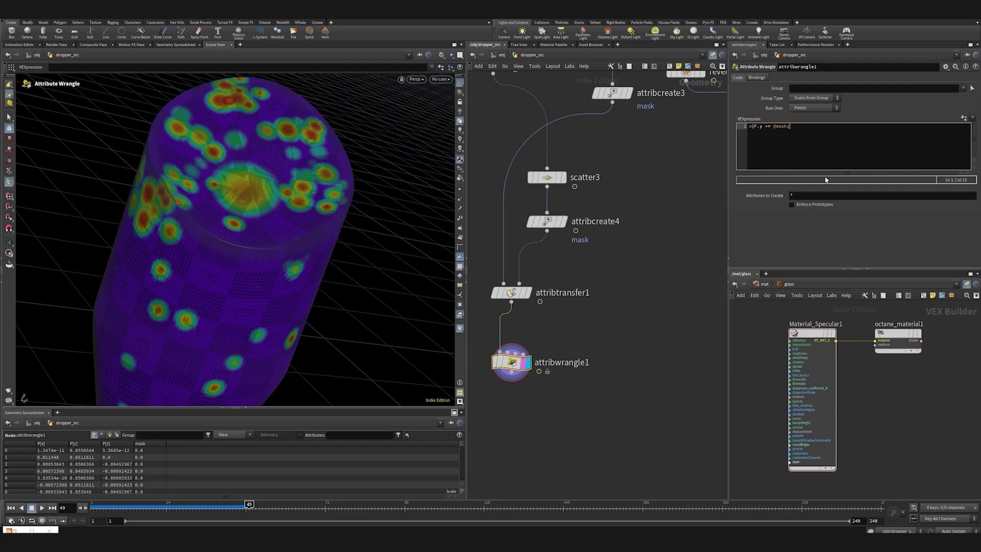
click(601, 388)
alt+right_drag(326, 238, 264, 296)
alt+drag(264, 296, 245, 272)
alt+right_drag(245, 271, 252, 287)
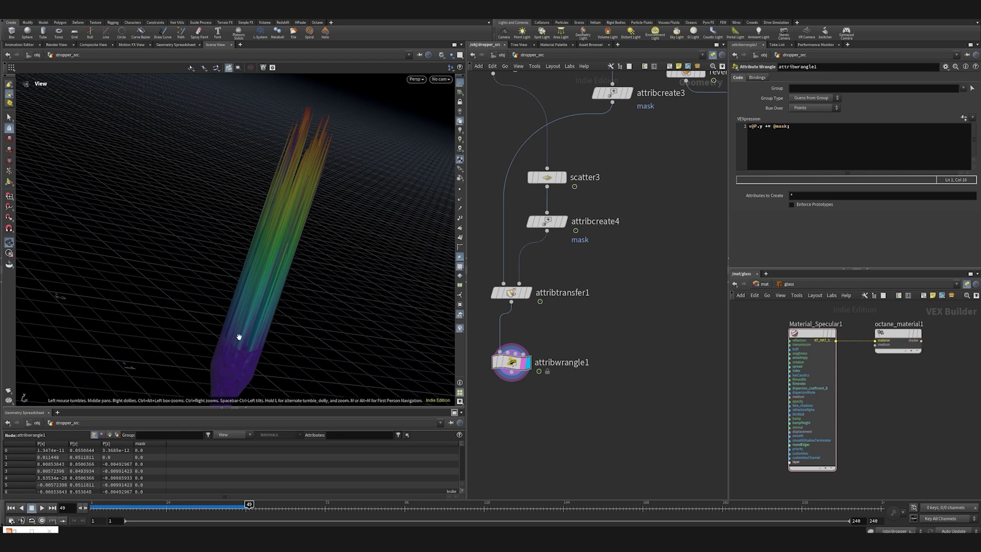
click(786, 127)
key(BackSpace)
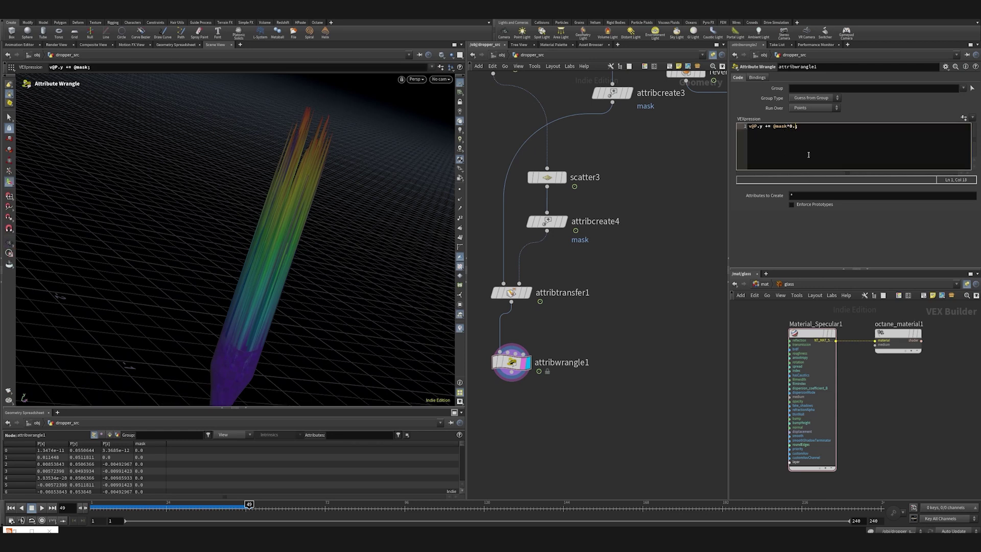
drag(588, 424, 517, 359)
key(space+g)
alt+drag(299, 168, 234, 249)
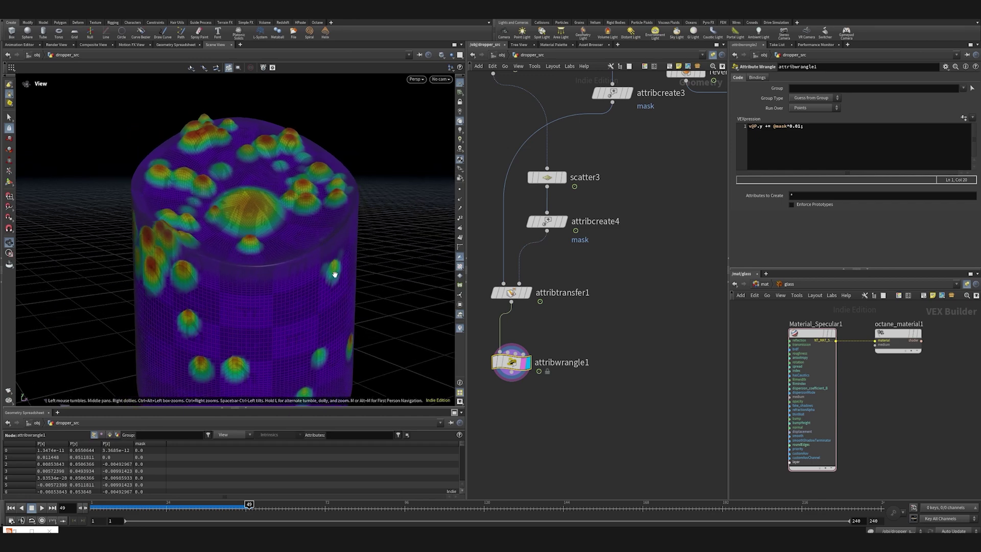
drag(216, 315, 339, 280)
drag(135, 292, 125, 298)
drag(315, 305, 286, 309)
Step: Insert a Group Create node between the Attribute Transfer and Attribute Wrangle nodes and name its group top
drag(517, 377, 517, 453)
key(Tab)
text(group)
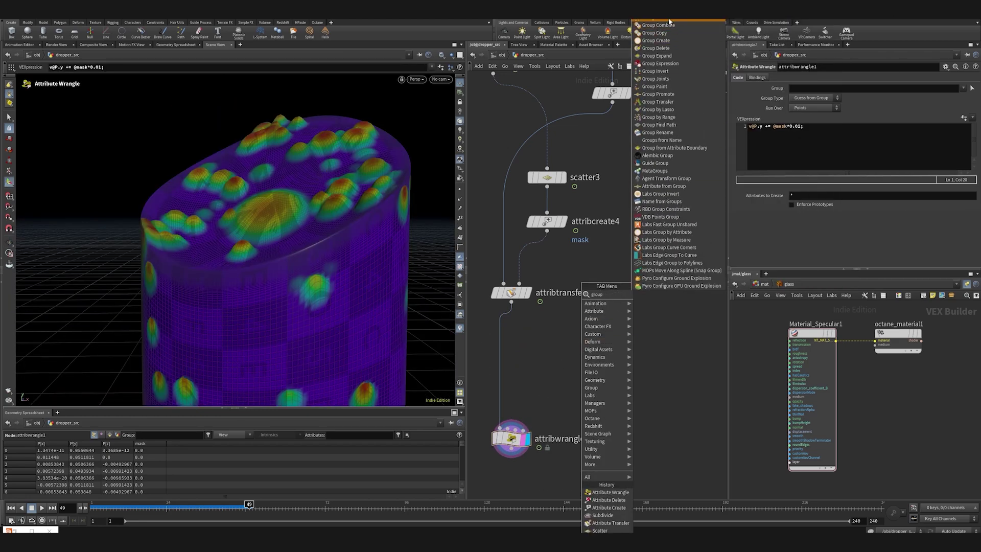
click(668, 22)
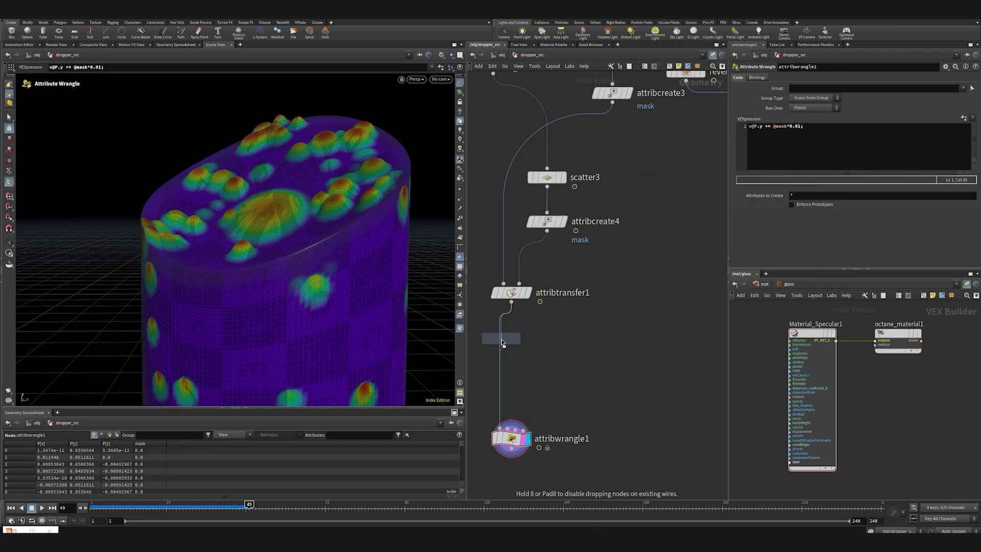
click(507, 340)
double_click(829, 77)
text(top)
key(Return)
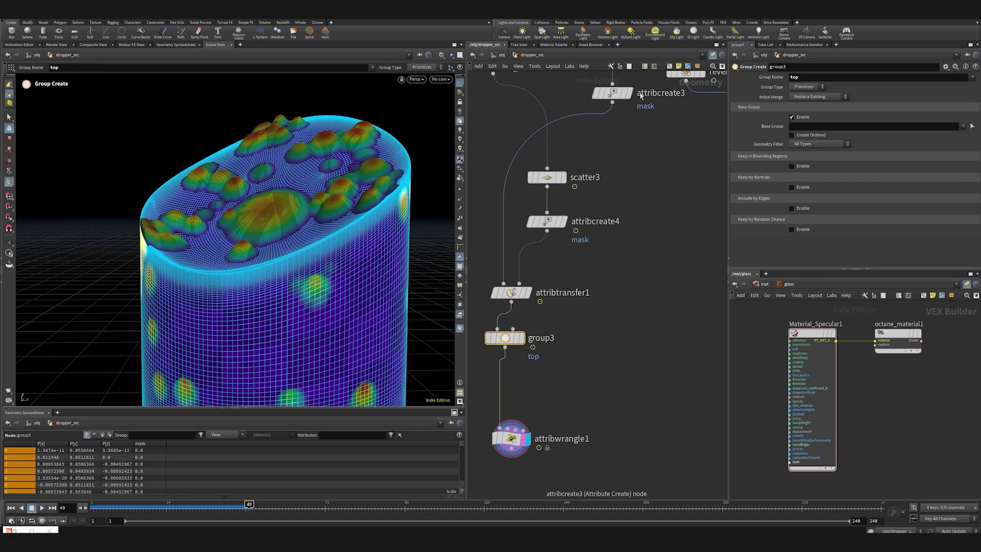
Step: Set the top group's type to Points, disable its base group and enable Keep by Normals
click(816, 90)
click(806, 96)
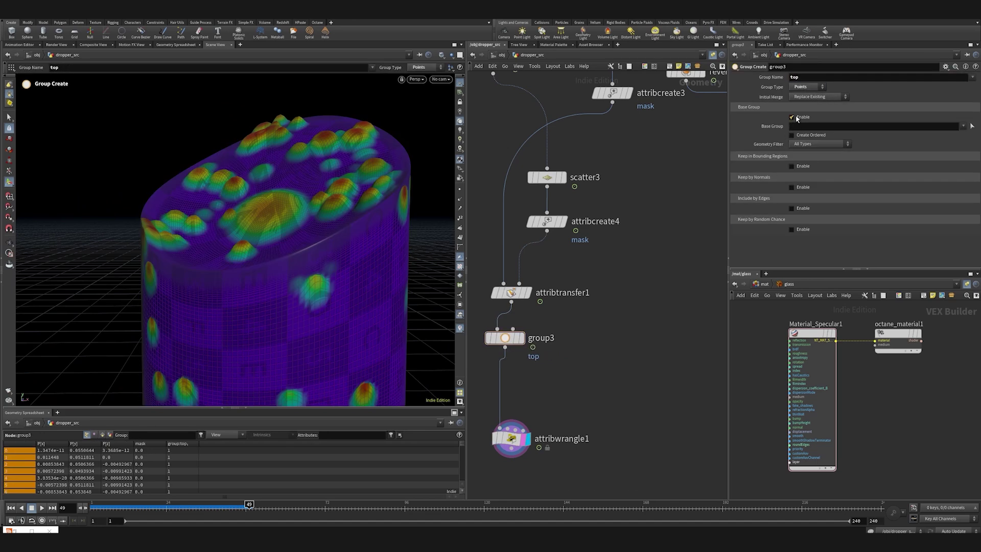
click(793, 117)
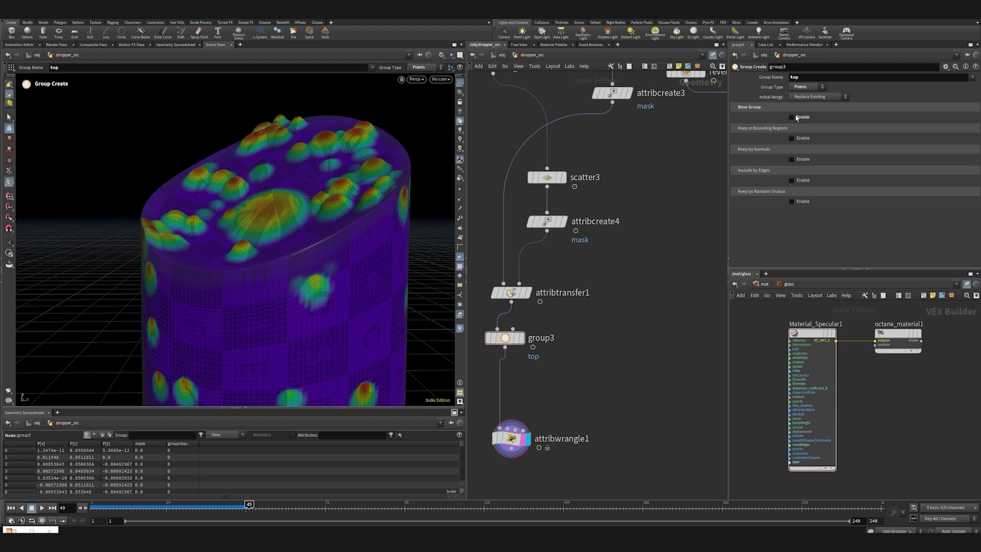
click(793, 160)
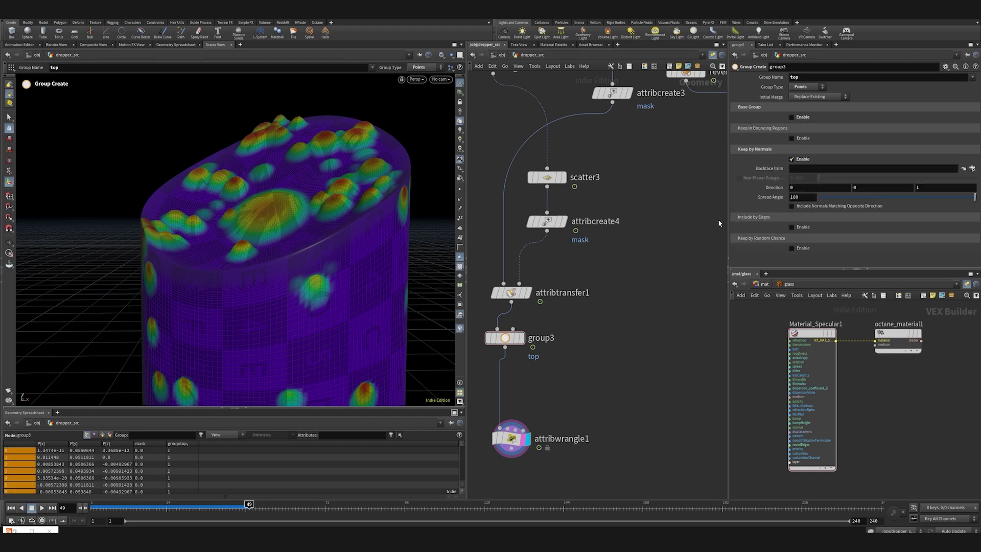
Step: Set the top group's normal direction to 0, 1, 0 and its spread angle to 75, with the group node displayed
click(868, 187)
text(1)
key(Return)
click(924, 187)
text(0)
key(Return)
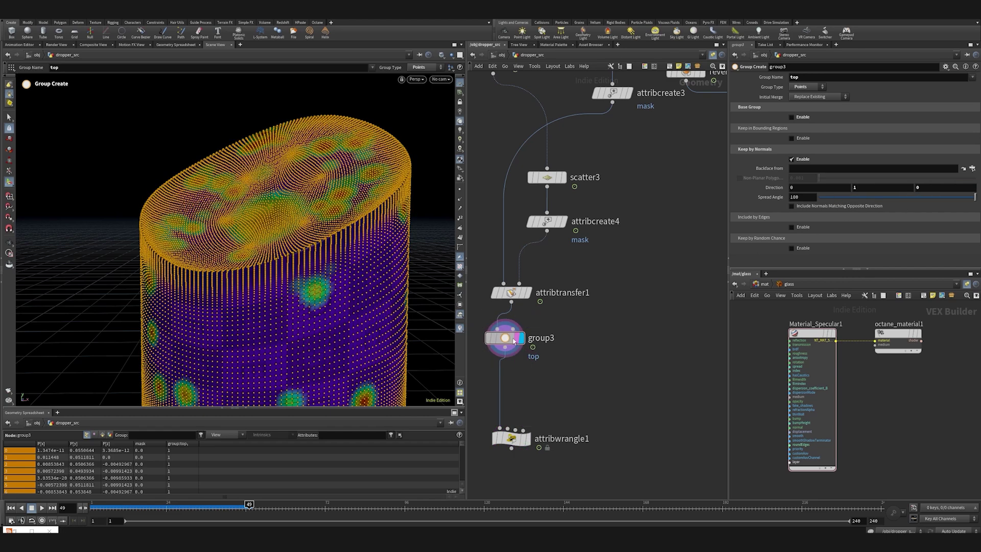
drag(975, 200, 883, 205)
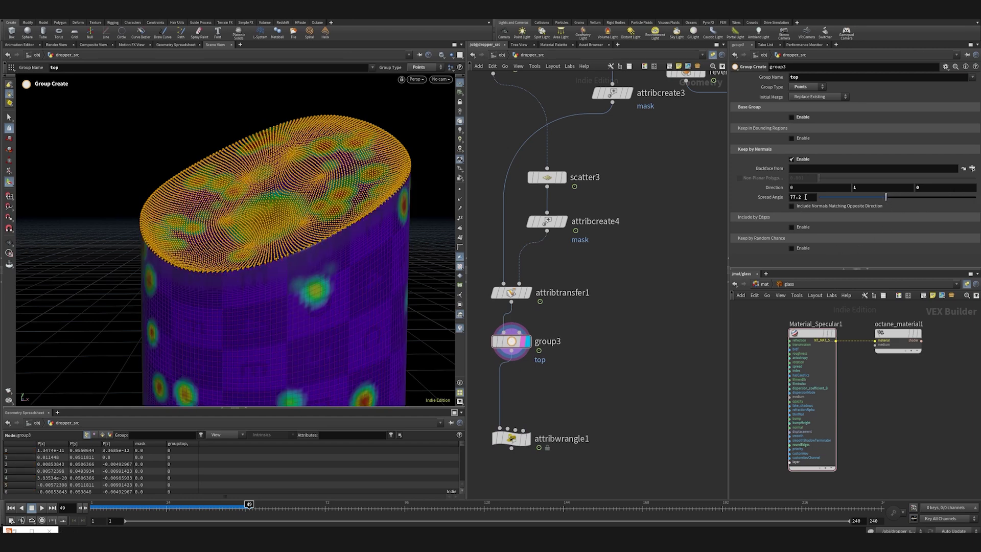
drag(806, 197, 790, 201)
text(75)
key(Return)
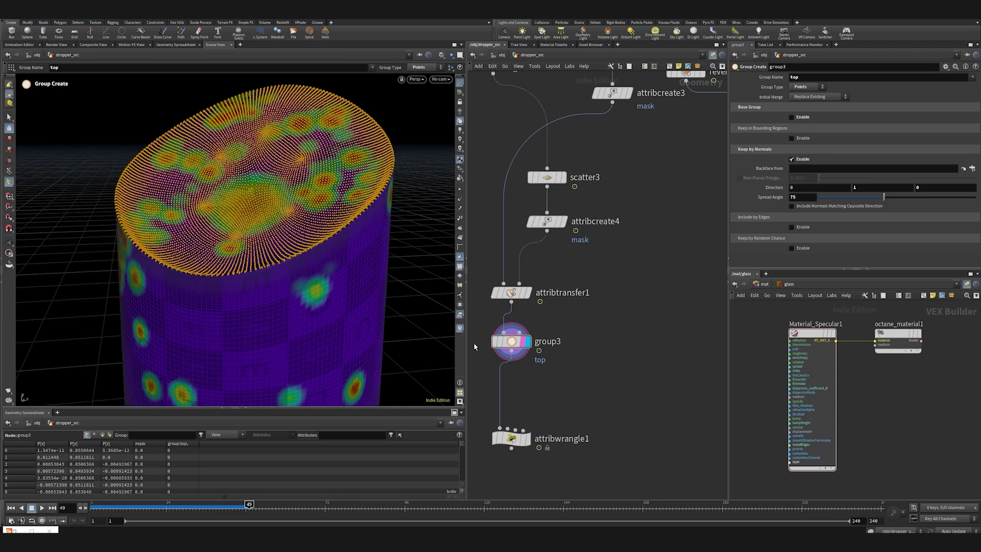
Step: Insert an Attribute Create node between the Group Create and Attribute Wrangle nodes, align it and display it
middle_drag(554, 389, 592, 334)
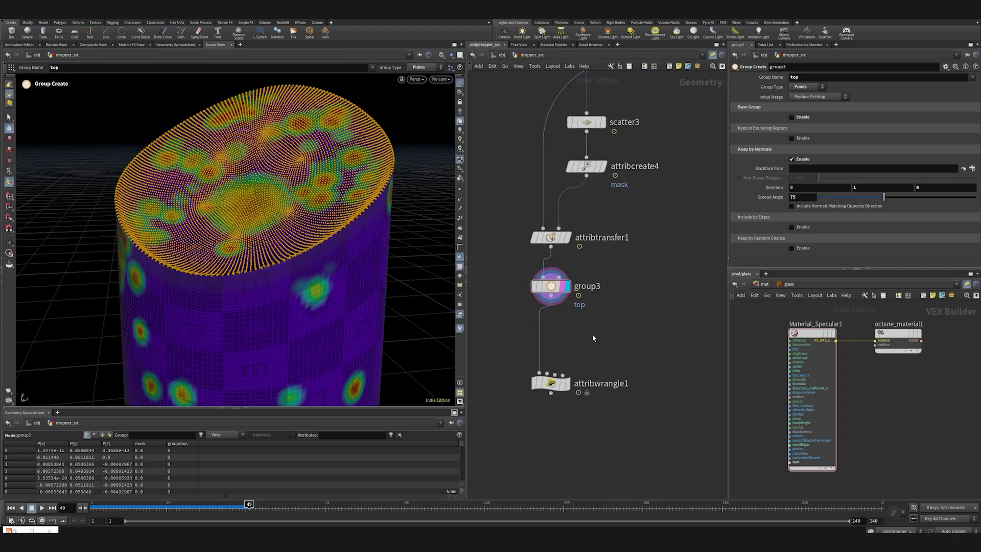
key(Tab)
text(at cre)
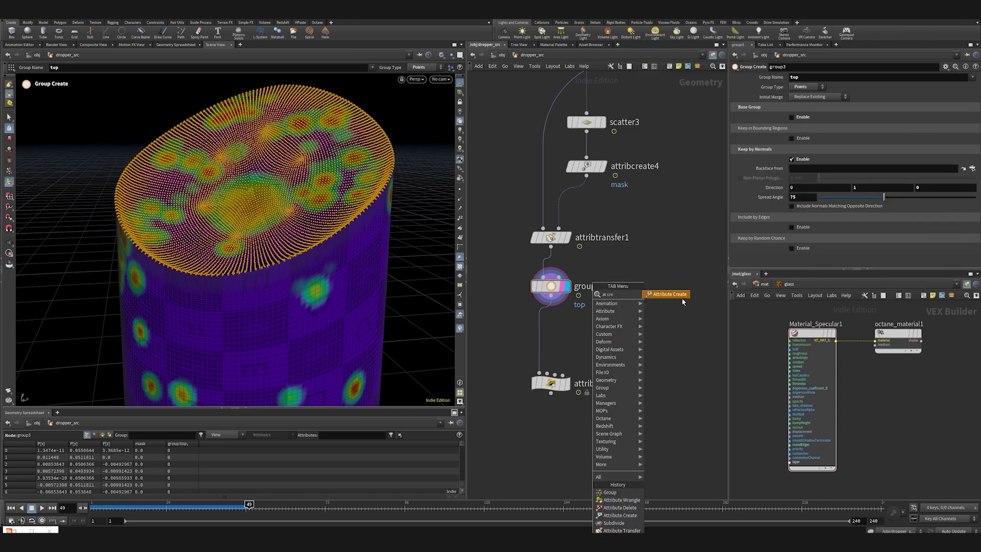
click(682, 298)
click(540, 328)
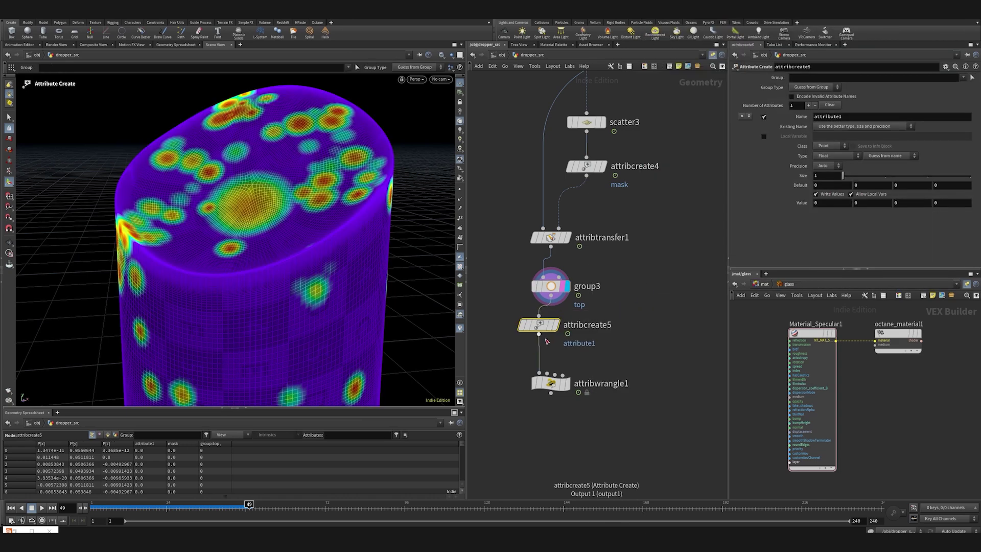
drag(541, 333, 553, 335)
click(572, 309)
Step: Restrict the new Attribute Create node to the top group, name its attribute maskTop, set its value to 1 and open its node info
click(970, 87)
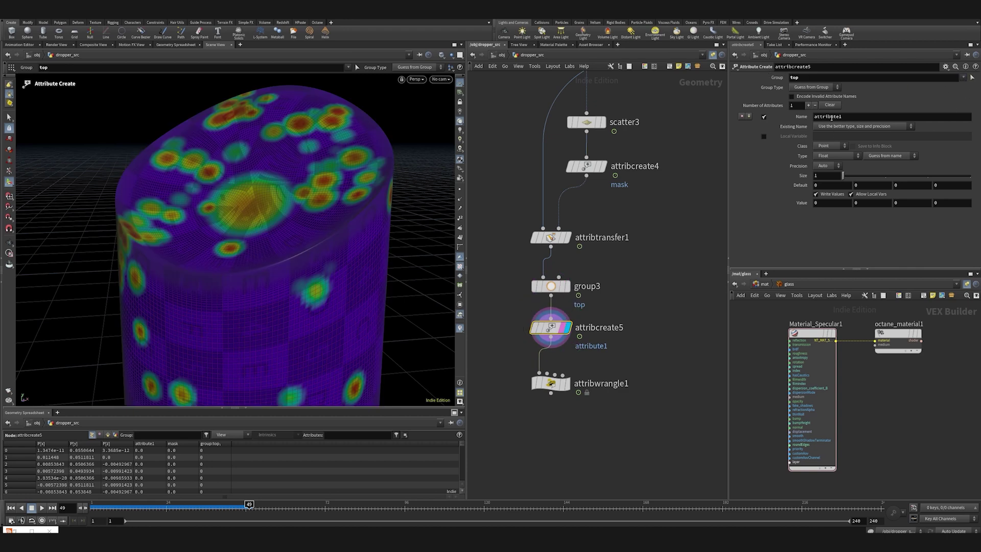
double_click(864, 116)
text(maskTop)
key(Return)
double_click(828, 203)
text(1)
key(Return)
middle_click(562, 334)
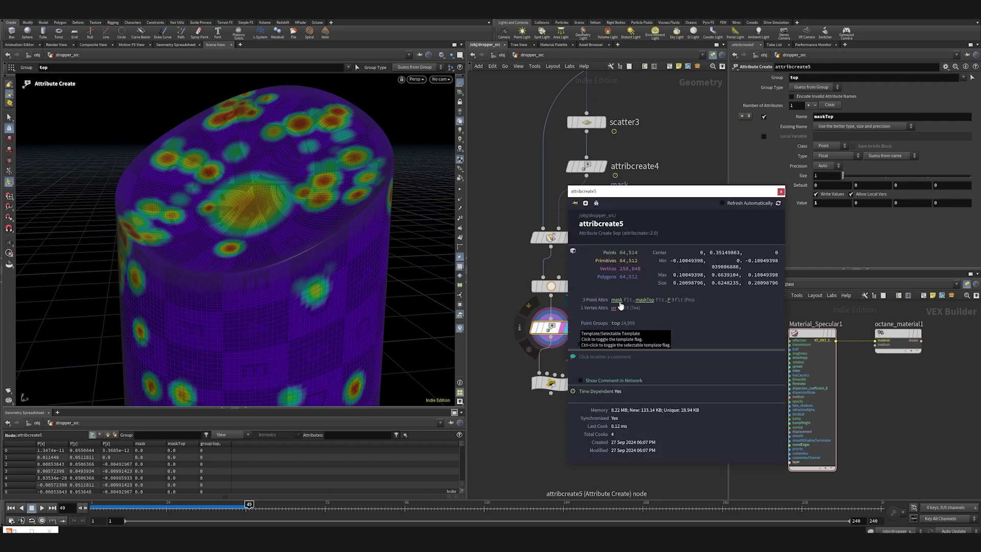
Step: Visualize the maskTop point attribute on the liquid mesh, close the visualizer settings and node info, and inspect the masked surface
click(642, 299)
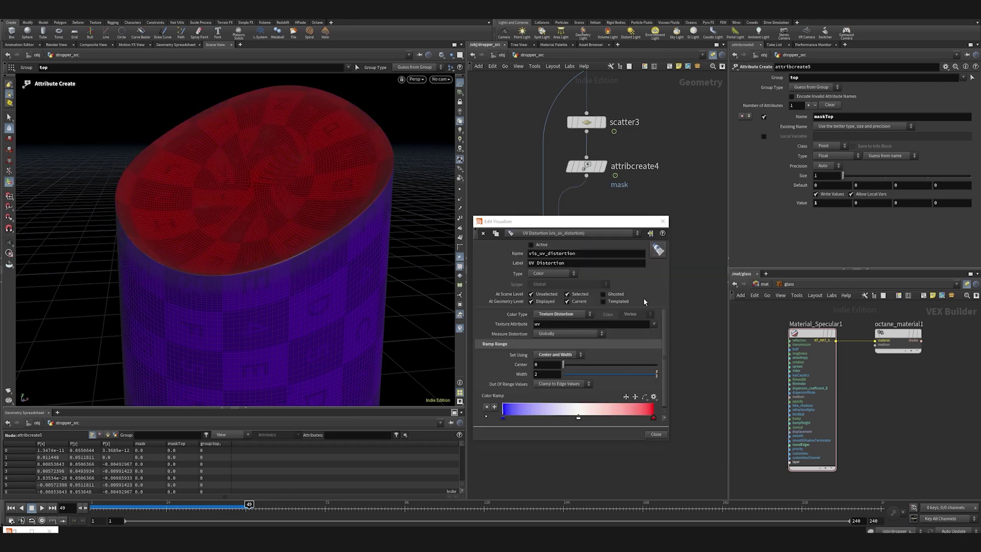
click(663, 222)
key(Escape)
drag(288, 286, 316, 268)
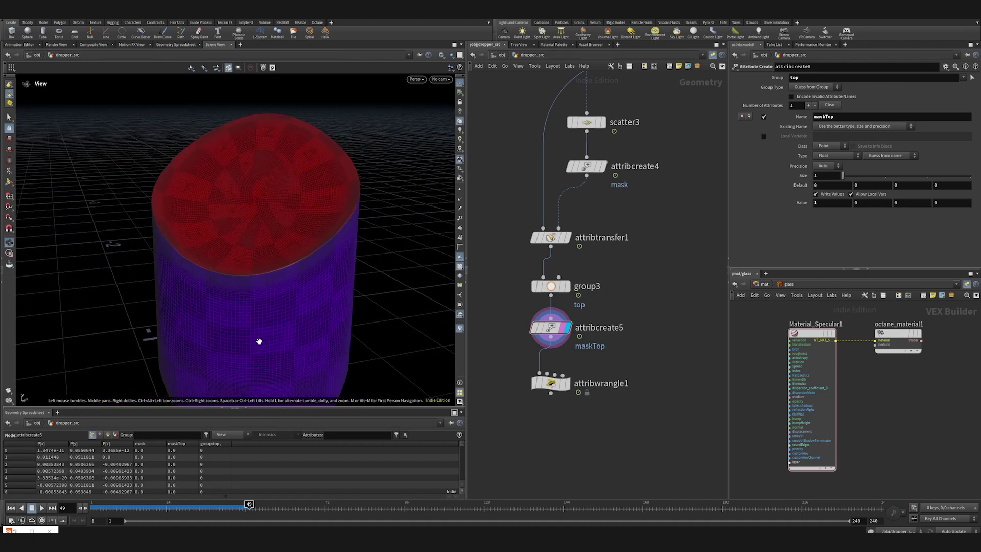
alt+drag(259, 341, 308, 313)
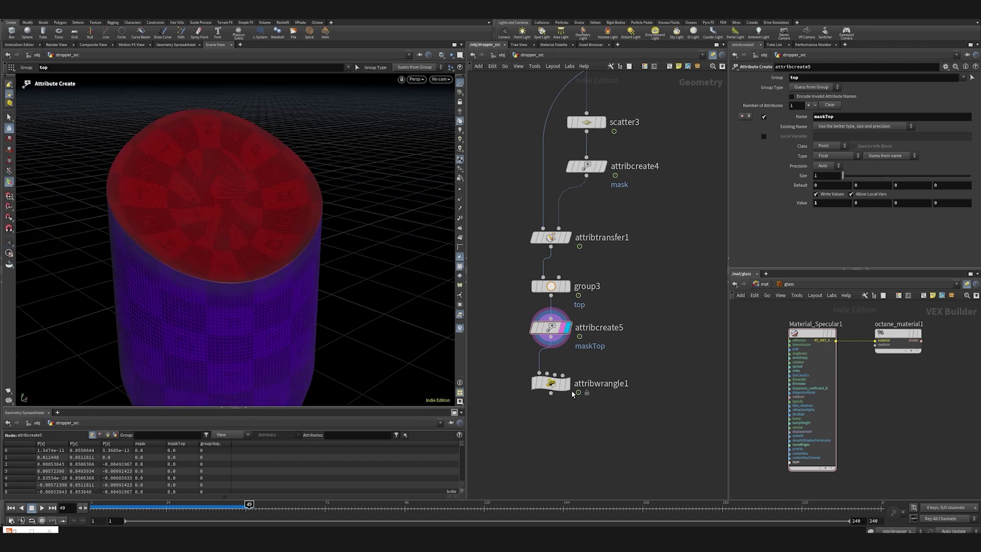
Step: Display the attribwrangle1 node and switch the viewport visualizer from maskTop to mask
click(566, 385)
click(560, 386)
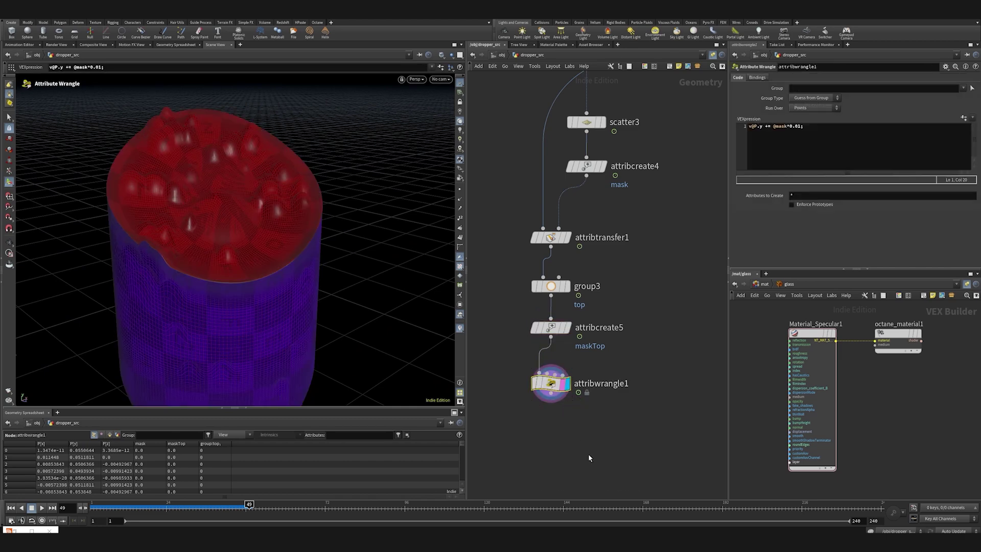
drag(431, 305, 308, 309)
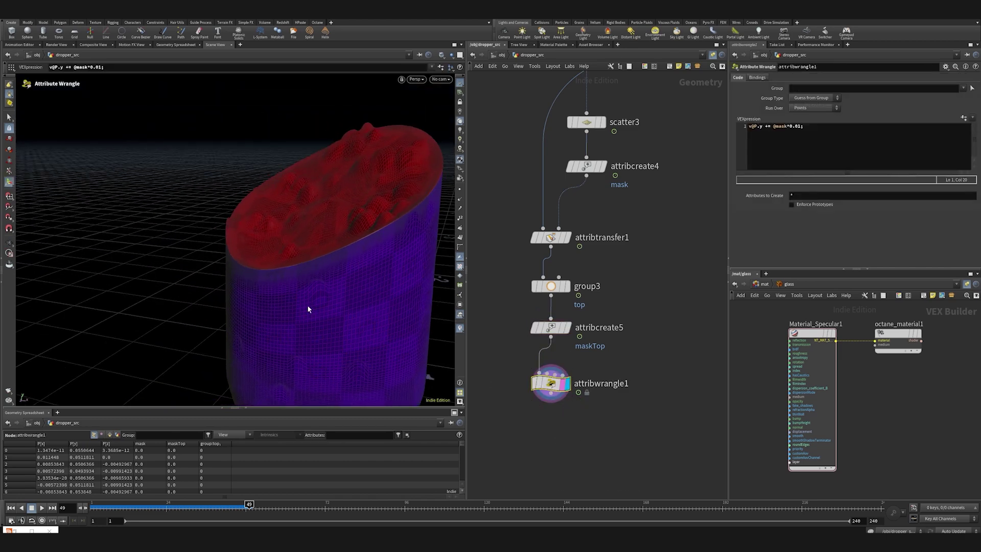
click(460, 329)
click(463, 296)
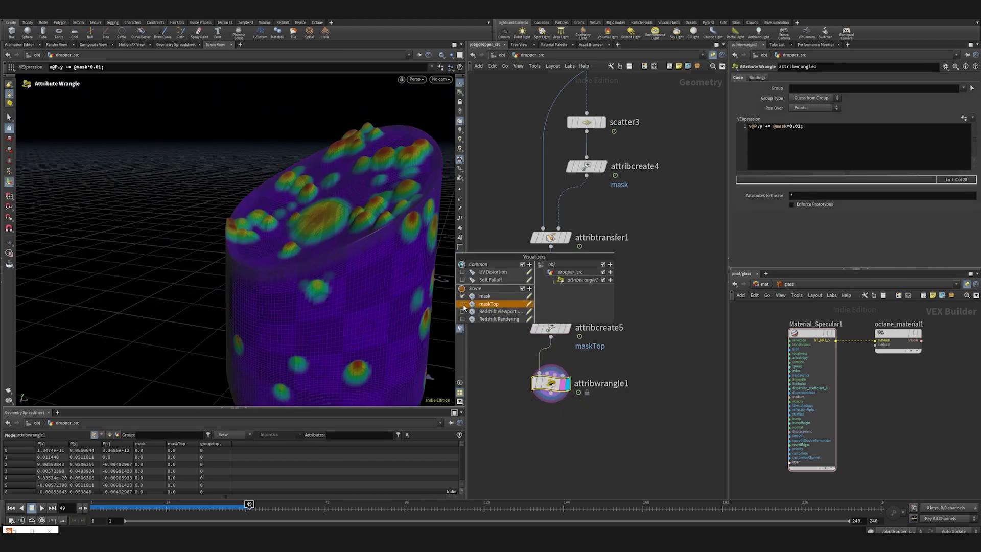
click(785, 126)
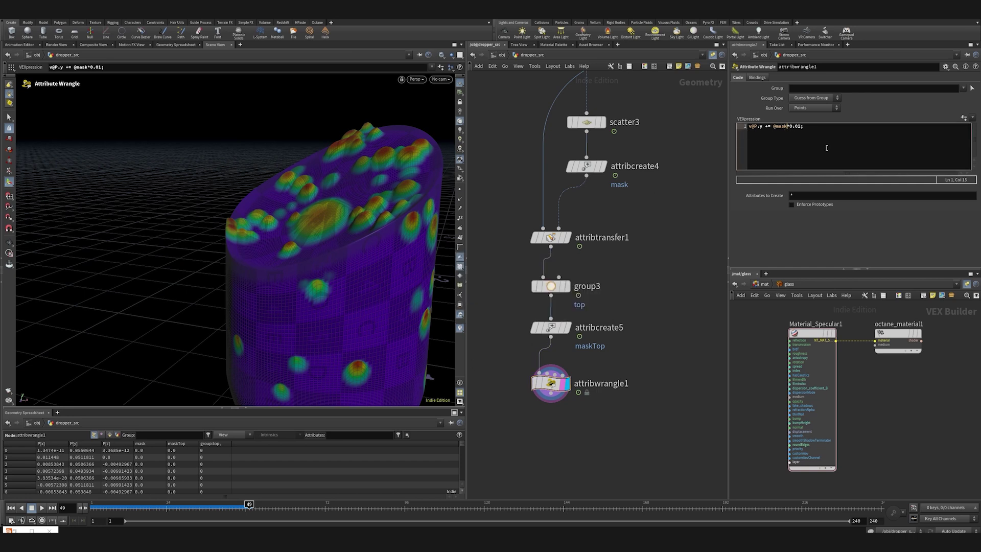
text(*@mak)
key(BackSpace)
text(skTop*)
key(Return)
key(BackSpace)
key(Escape)
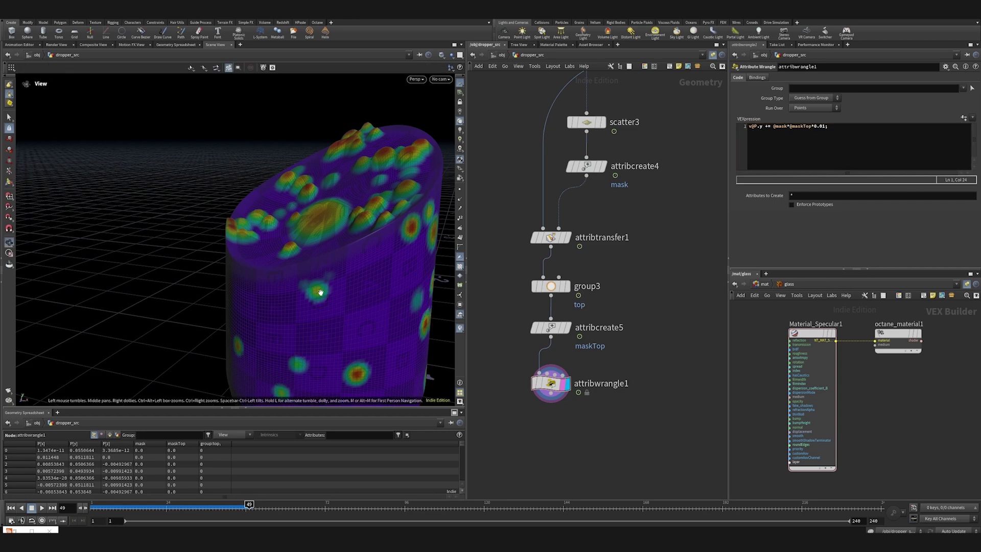
drag(317, 284, 298, 306)
drag(157, 287, 154, 256)
key(Return)
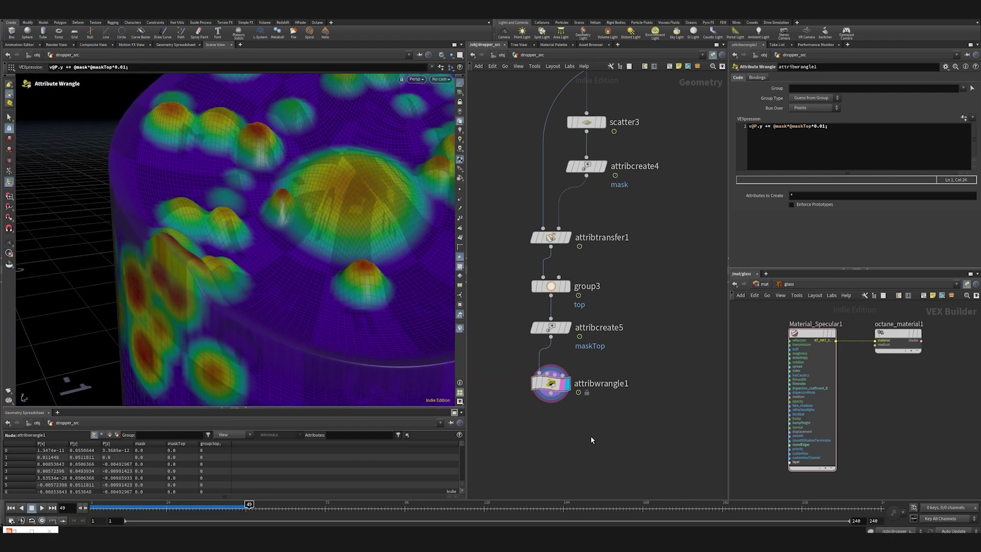
Step: Insert an Attribute Blur node between the maskTop Attribute Create and Attribute Wrangle nodes
key(Tab)
text(at b)
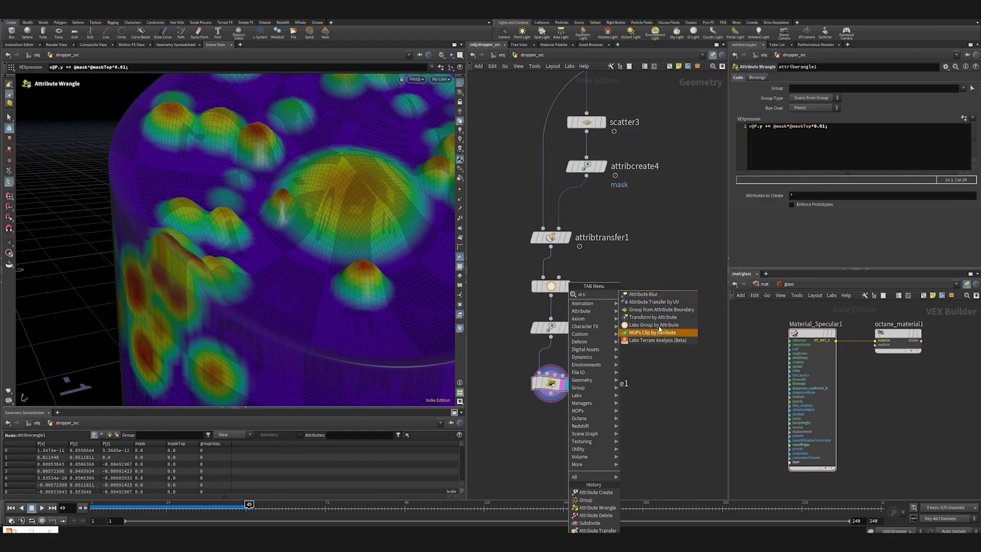
click(659, 294)
click(550, 367)
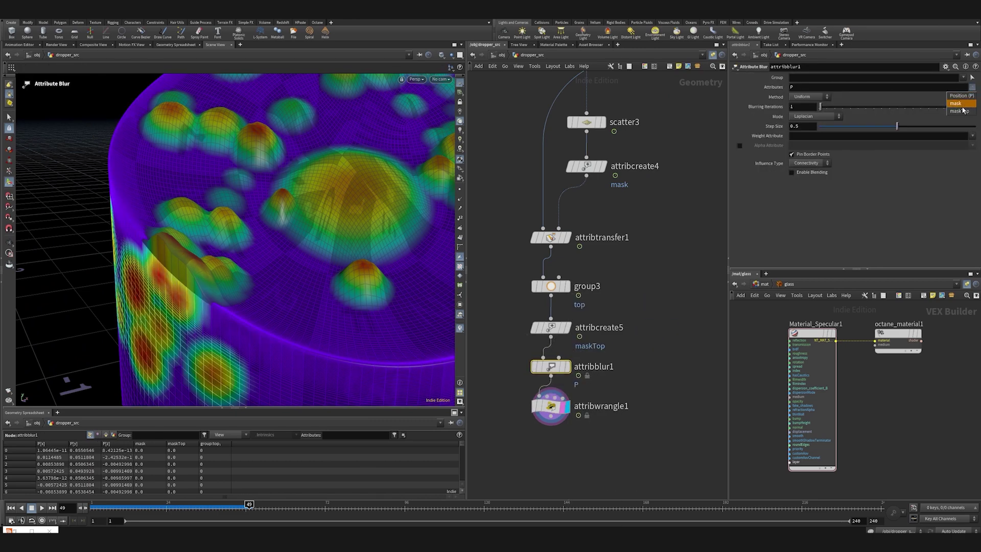
Step: Set the Attribute Blur node to blur only maskTop, with 15 blurring iterations
click(930, 129)
drag(795, 88, 712, 129)
key(BackSpace)
key(Return)
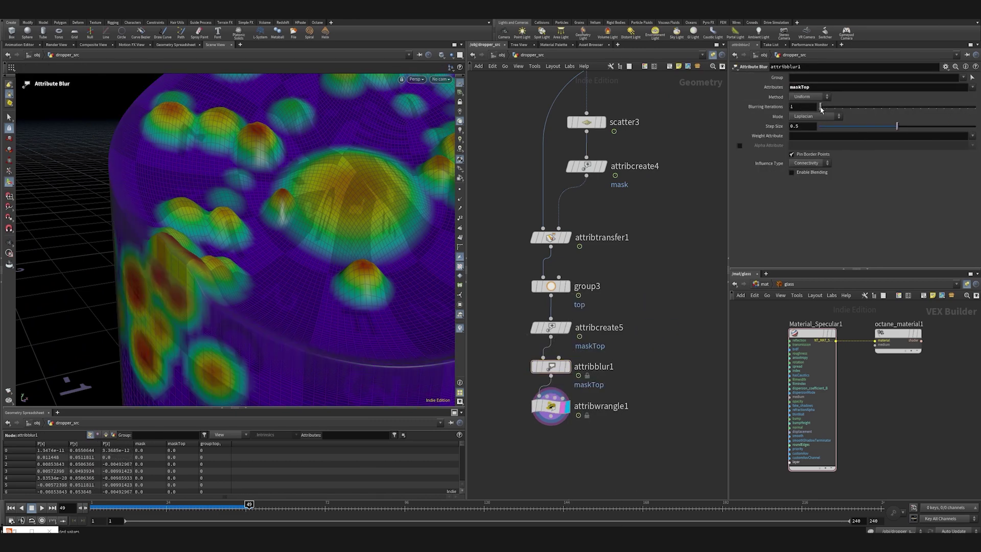
drag(821, 106, 845, 105)
Step: Display the Attribute Blur node and visualize maskTop instead of mask to inspect the softened rim
click(566, 366)
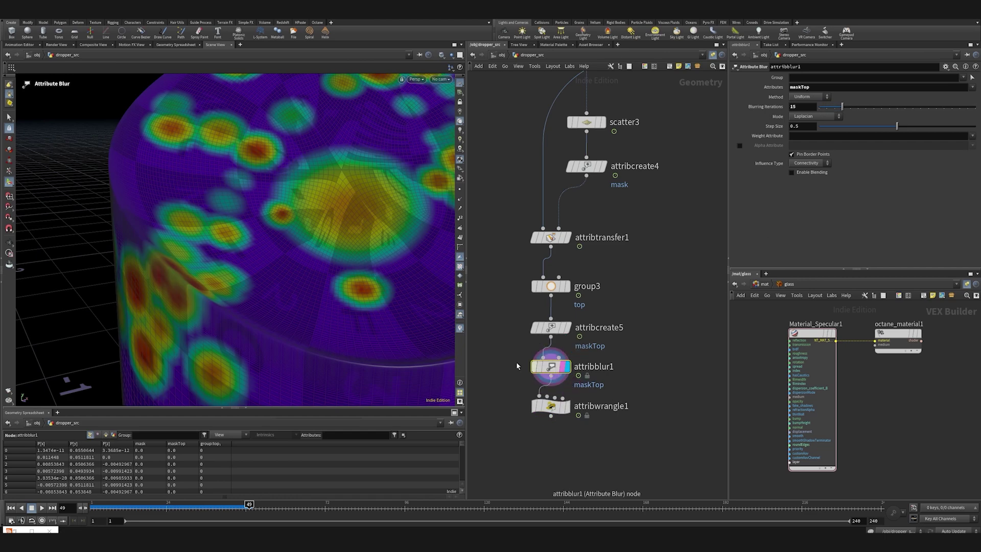
right_click(460, 330)
click(462, 296)
click(462, 304)
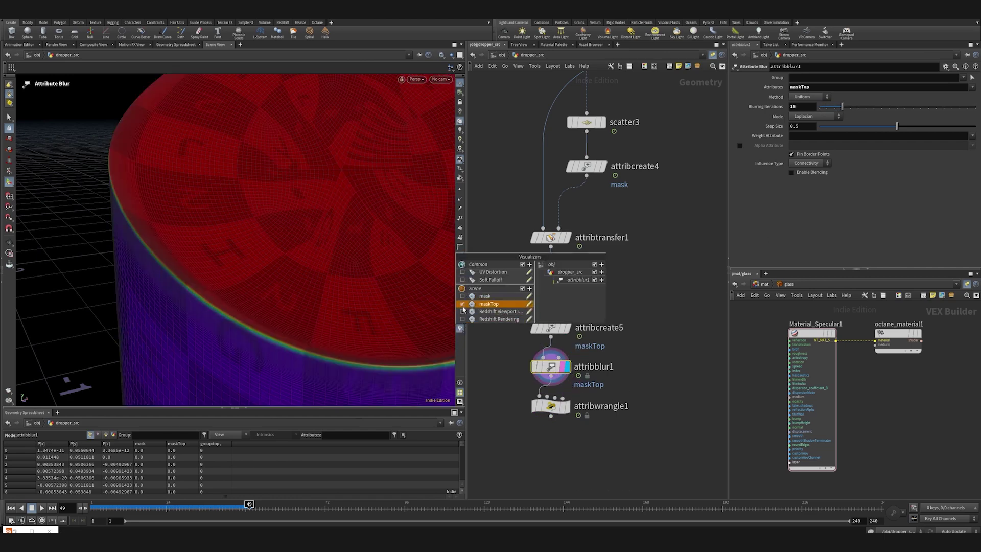
click(563, 464)
alt+drag(300, 251, 282, 232)
Step: Set the top group's normal spread angle to 65
click(550, 286)
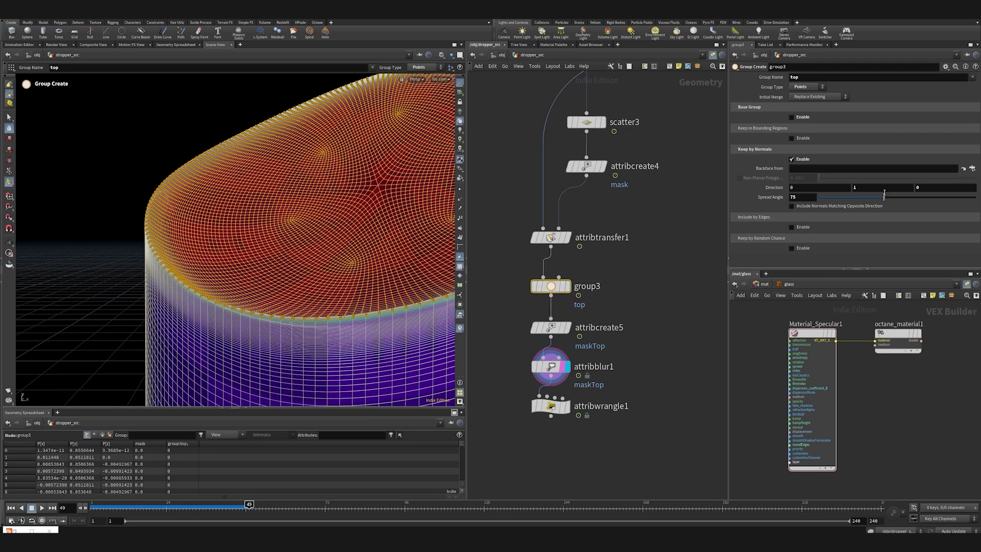
mouse_move(884, 195)
mouse_down()
mouse_move(858, 202)
mouse_move(873, 200)
mouse_up()
double_click(812, 197)
text(65)
key(Return)
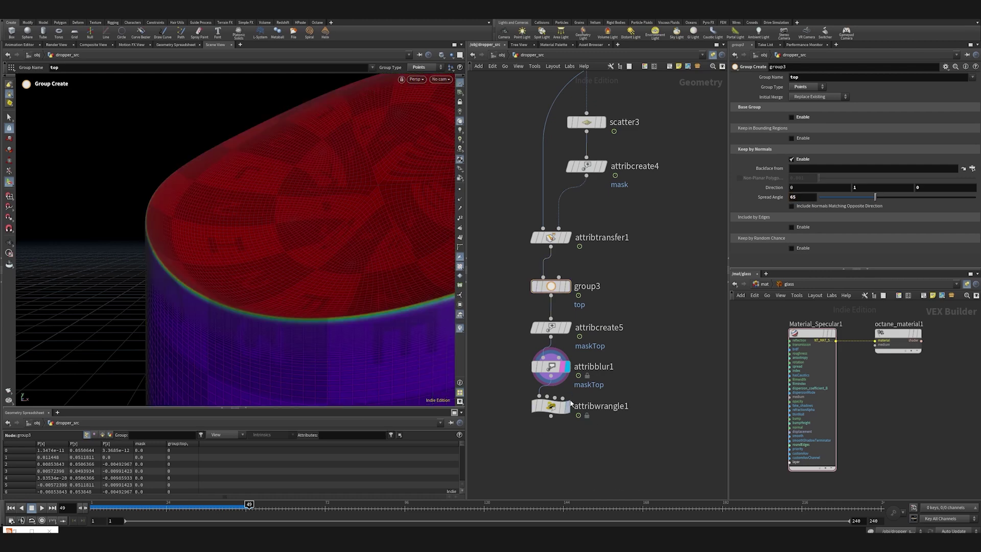
click(567, 406)
click(549, 406)
drag(317, 281, 404, 278)
key(Return)
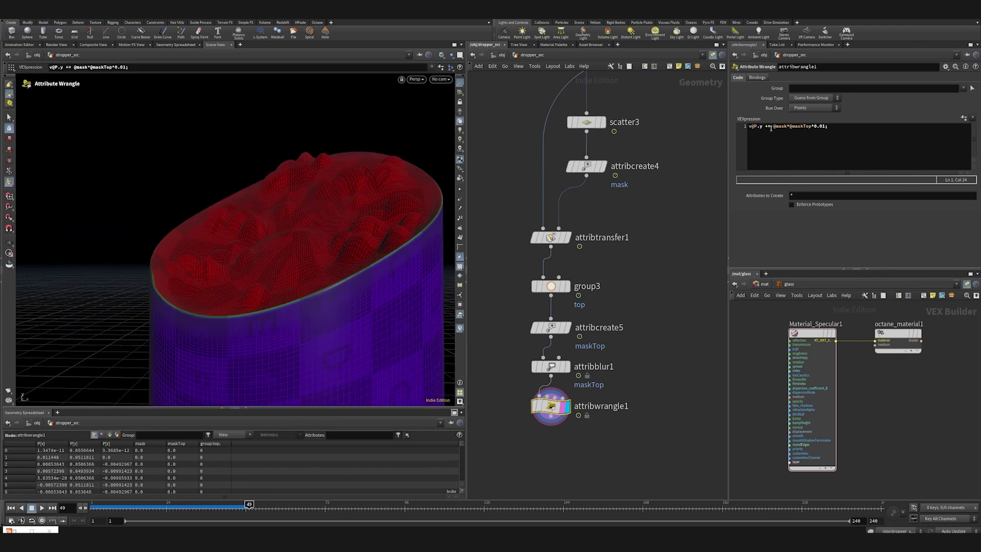
click(772, 126)
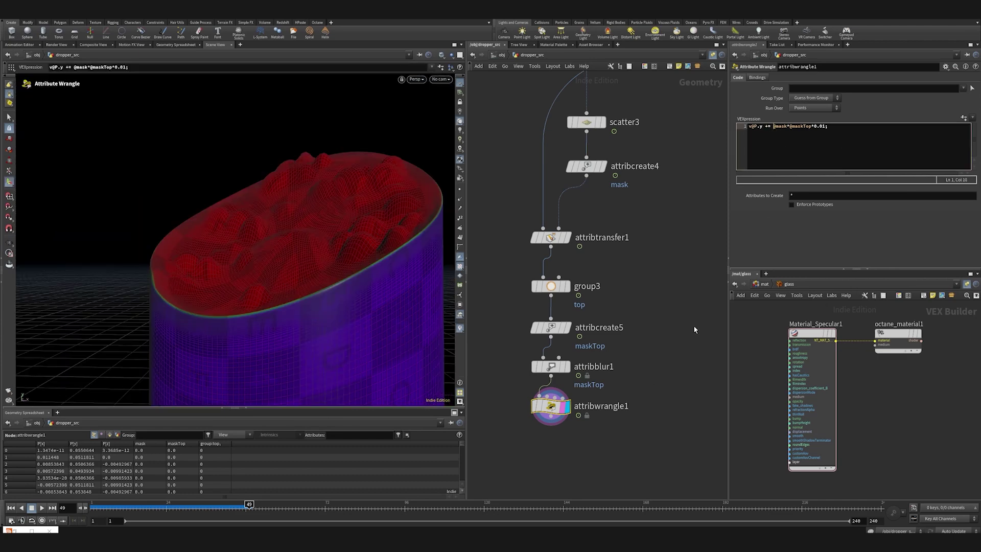
text(chramp("Mask",)
click(682, 327)
click(962, 118)
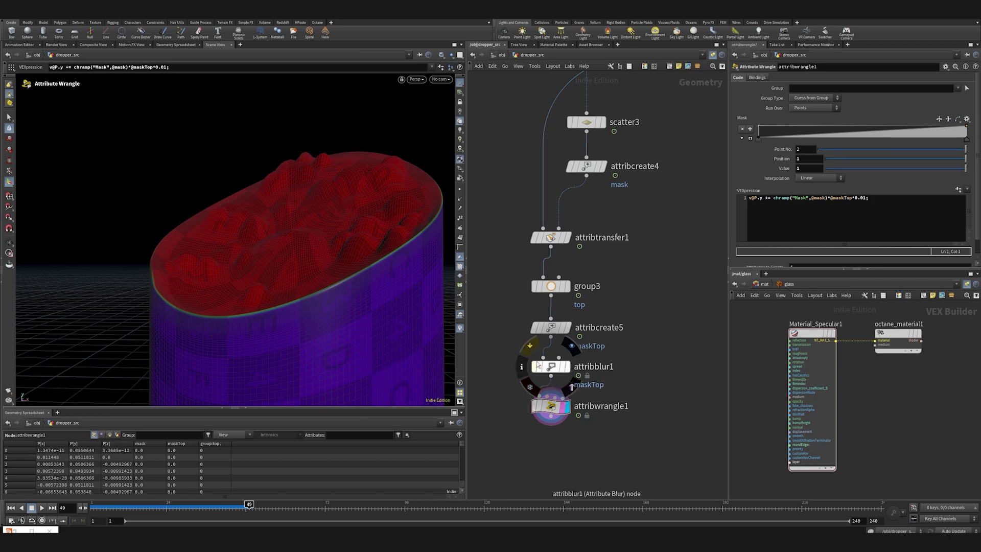
Step: Expand the Mask ramp and show the displaced surface in wireframe with the mask visualizer in place of maskTop
alt+drag(316, 217, 358, 232)
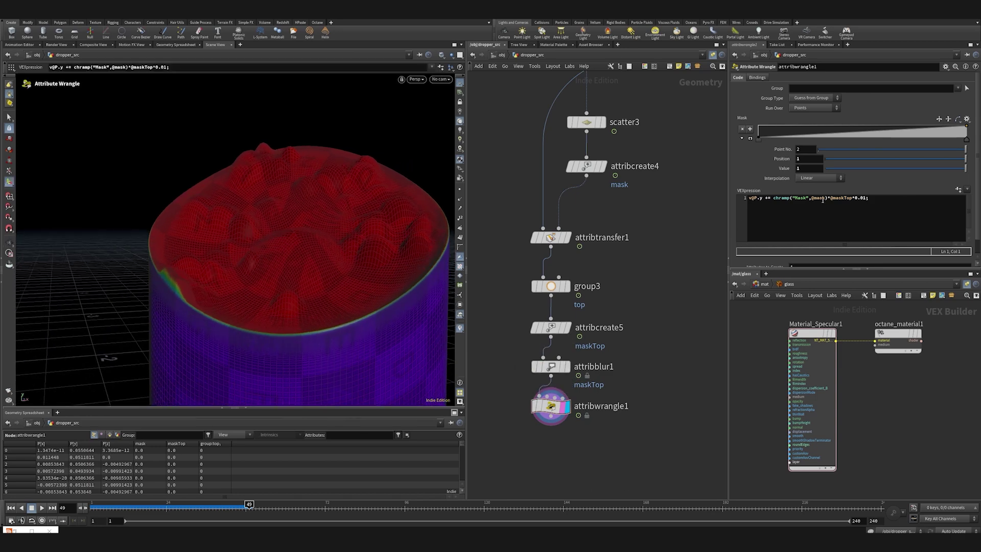
click(744, 140)
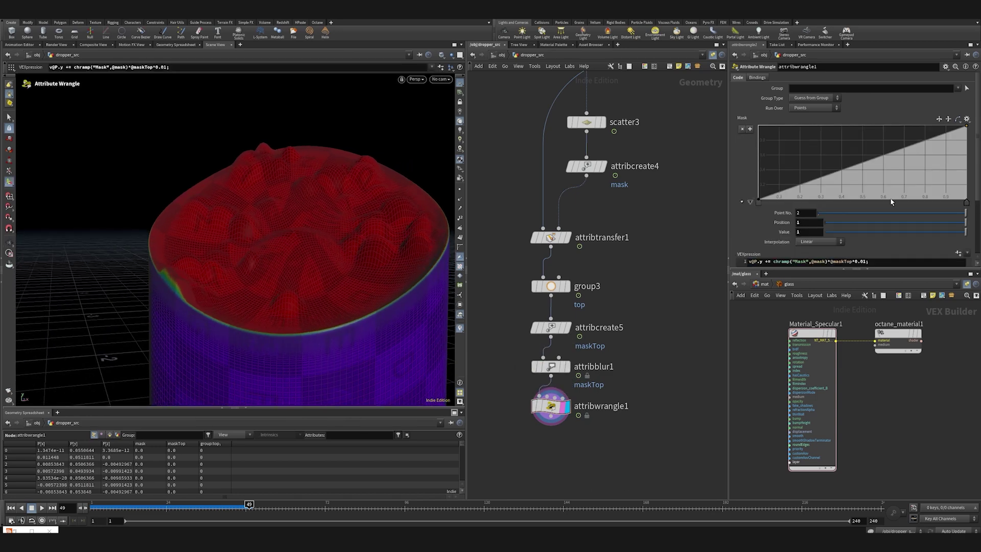
click(461, 329)
click(498, 300)
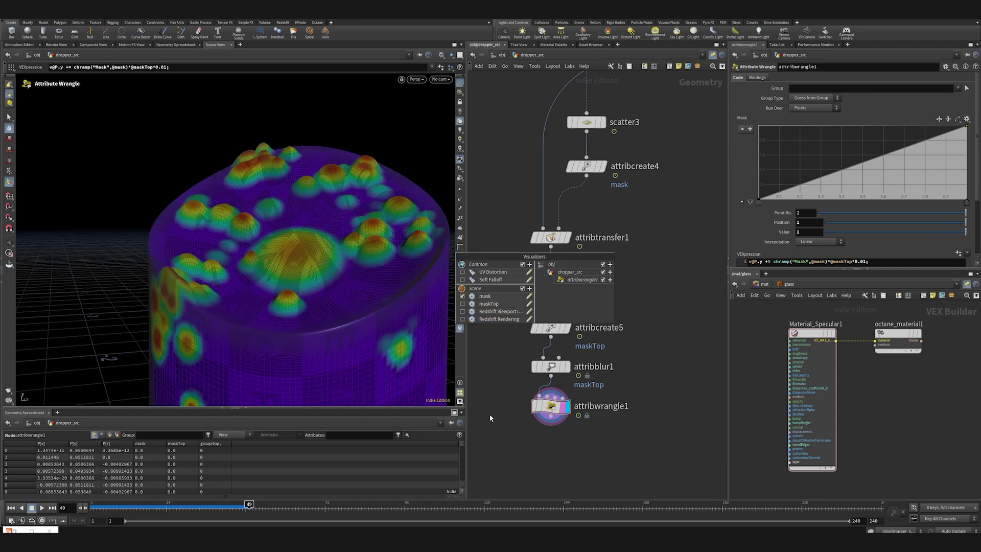
alt+drag(365, 299, 392, 265)
scroll(305, 201, up, 4)
alt+drag(305, 200, 318, 258)
key(Return)
key(w)
Step: Add a middle Mask ramp point at position about 0.58 with value 0.454, and set the ramp points to B-Spline interpolation
drag(874, 158, 880, 173)
scroll(855, 190, down, 1)
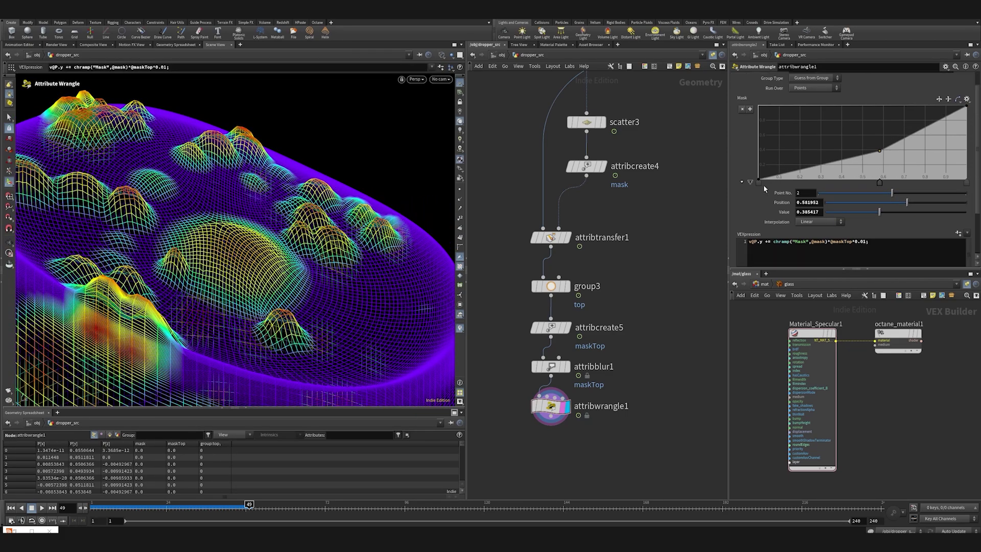
shift+click(759, 182)
shift+click(965, 182)
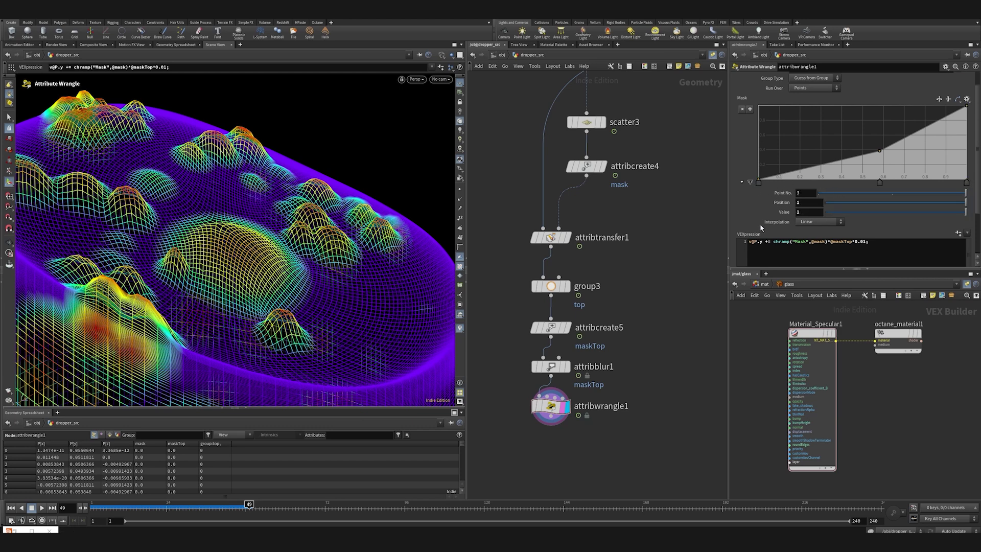
click(812, 223)
click(821, 269)
click(879, 183)
mouse_move(881, 217)
mouse_down()
mouse_move(858, 220)
mouse_move(889, 229)
mouse_up()
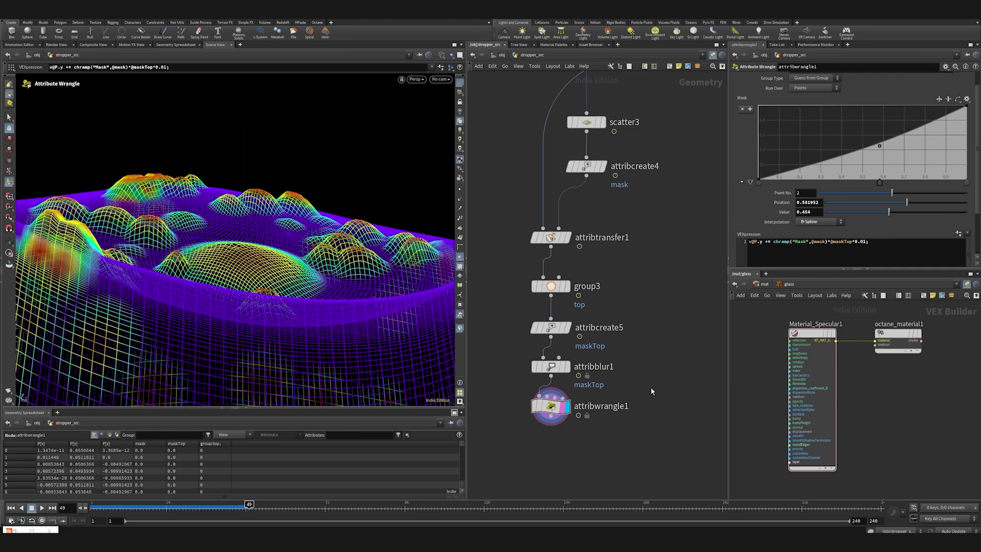
Step: Set the scatter3 node's Force Total Count to 70000 after trying 50000
alt+drag(205, 105, 252, 196)
alt+right_drag(367, 199, 359, 221)
alt+drag(359, 222, 366, 268)
alt+right_drag(346, 233, 283, 198)
drag(283, 197, 262, 215)
alt+right_drag(301, 241, 280, 220)
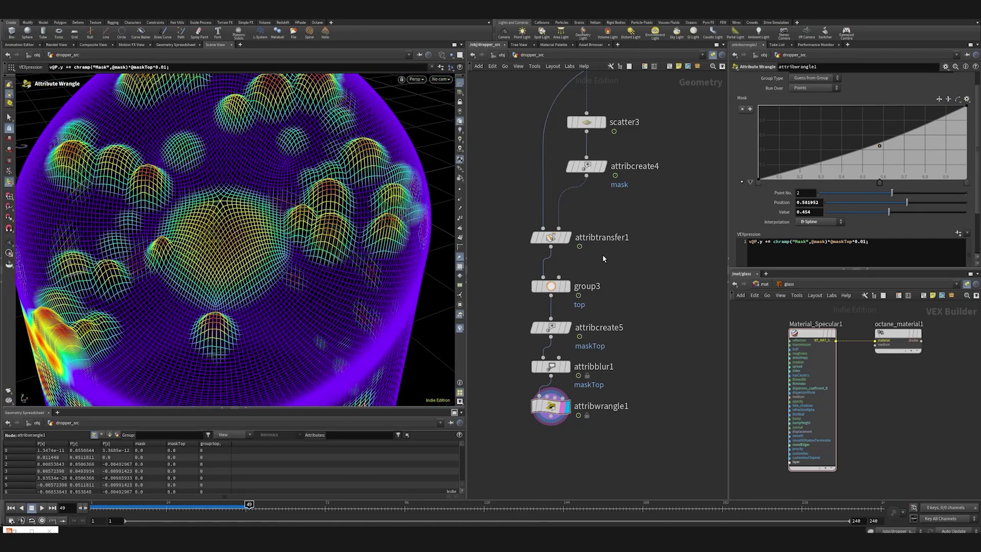
click(590, 123)
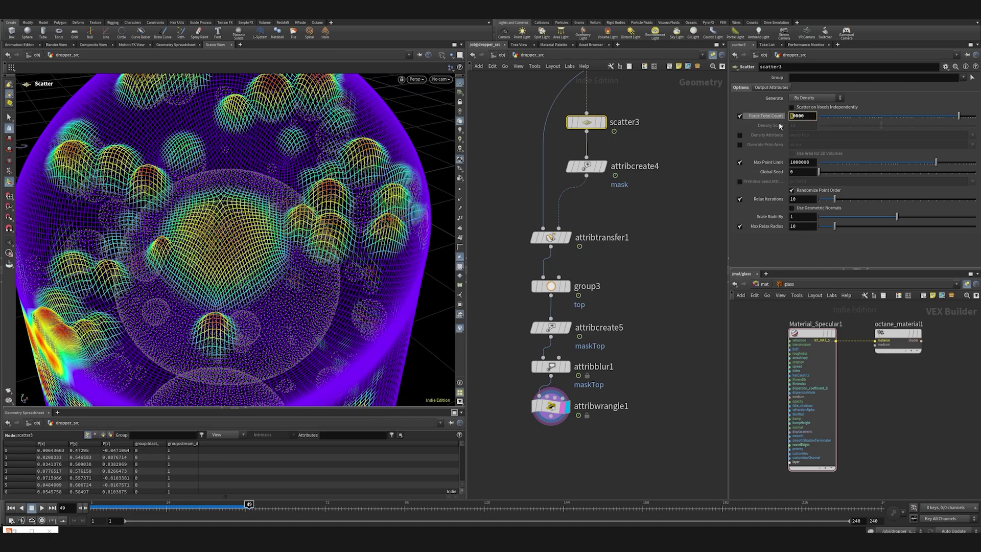
text(5)
key(Return)
alt+drag(293, 248, 334, 174)
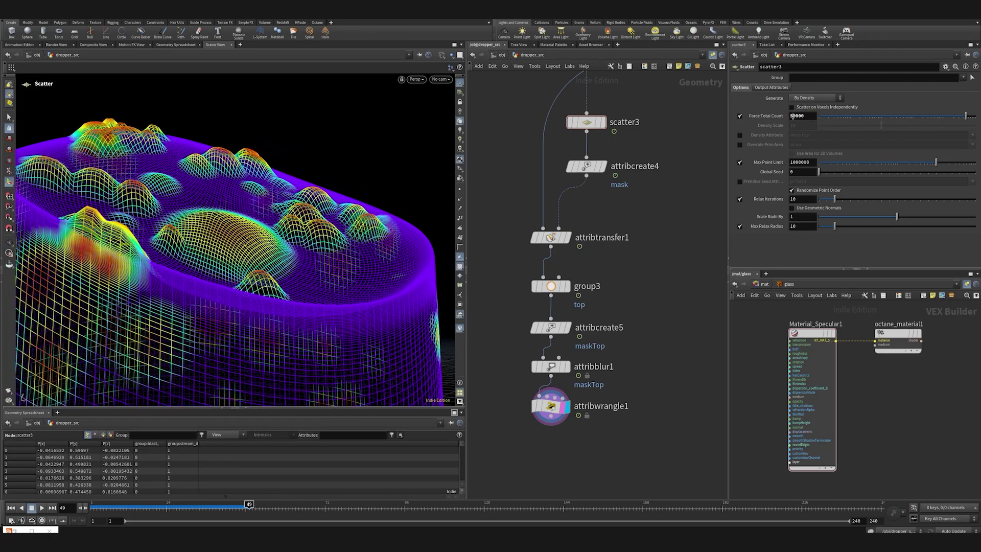
drag(793, 117, 786, 119)
text(7)
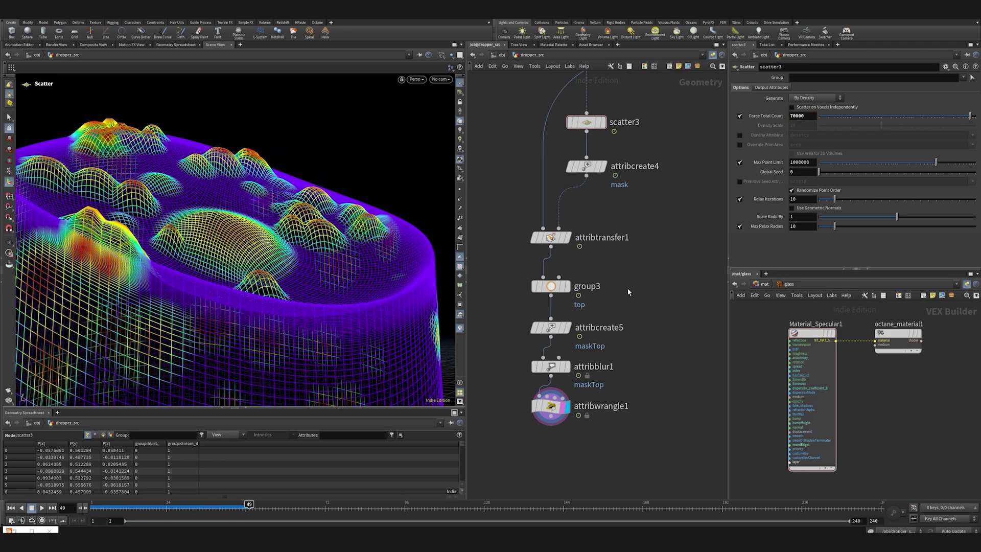
key(Return)
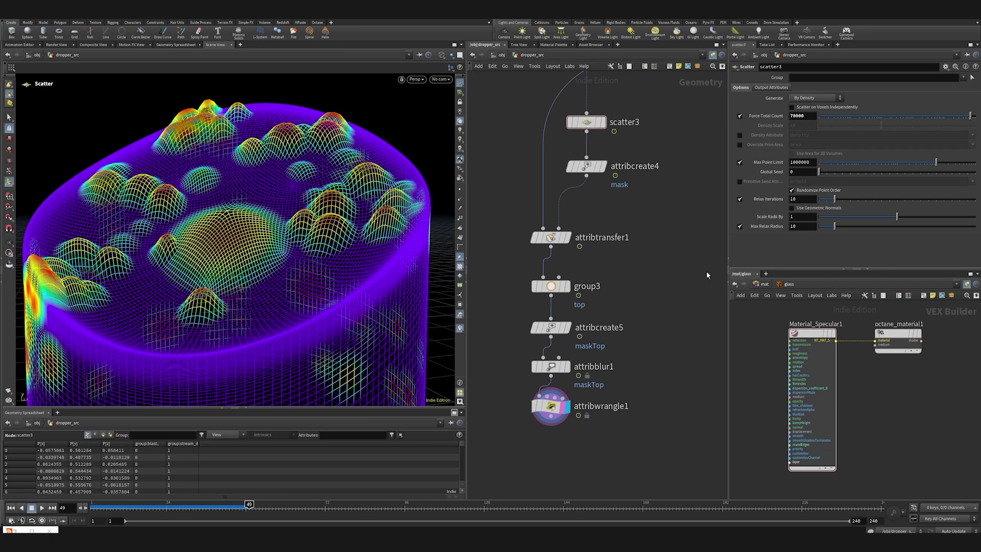
Step: Duplicate the Attribute Blur node, place the copy just before the wrangle and set it to blur the mask attribute
drag(550, 408, 550, 439)
alt+drag(553, 369, 551, 409)
click(815, 87)
key(BackSpace)
key(BackSpace)
key(BackSpace)
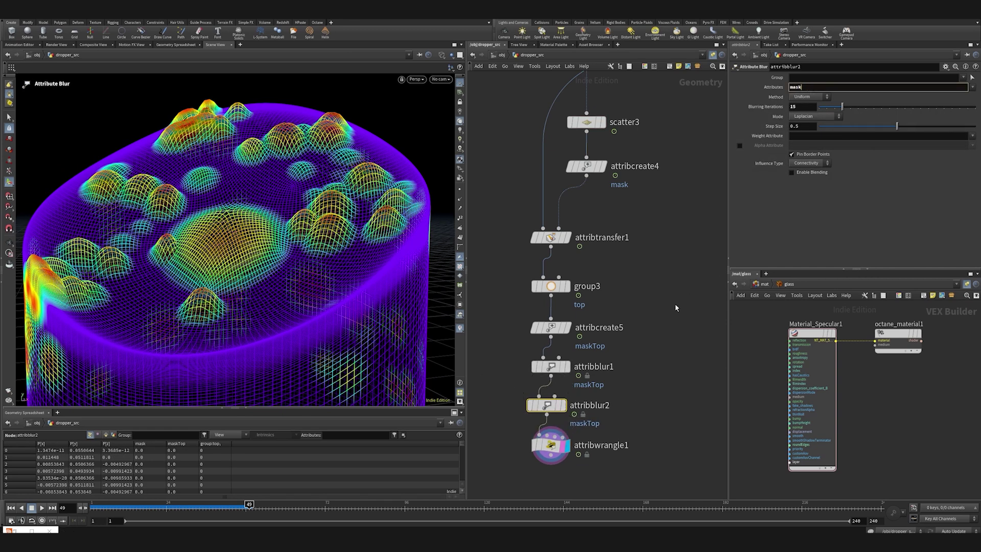
key(Return)
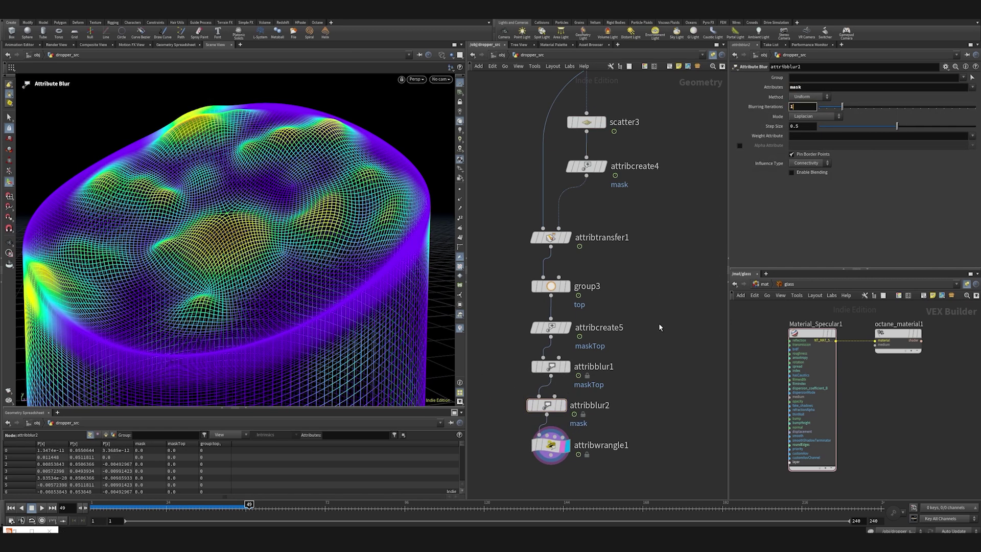
Step: Set the mask blur's iterations to 2 and compare the surface with the blur node bypassed and active
text(1)
key(Return)
click(528, 404)
click(529, 404)
click(528, 404)
click(529, 405)
click(529, 405)
click(530, 405)
click(530, 405)
click(529, 405)
key(Return)
mouse_move(228, 224)
alt+mouse_down()
mouse_move(280, 223)
mouse_move(292, 194)
mouse_move(234, 212)
alt+mouse_up()
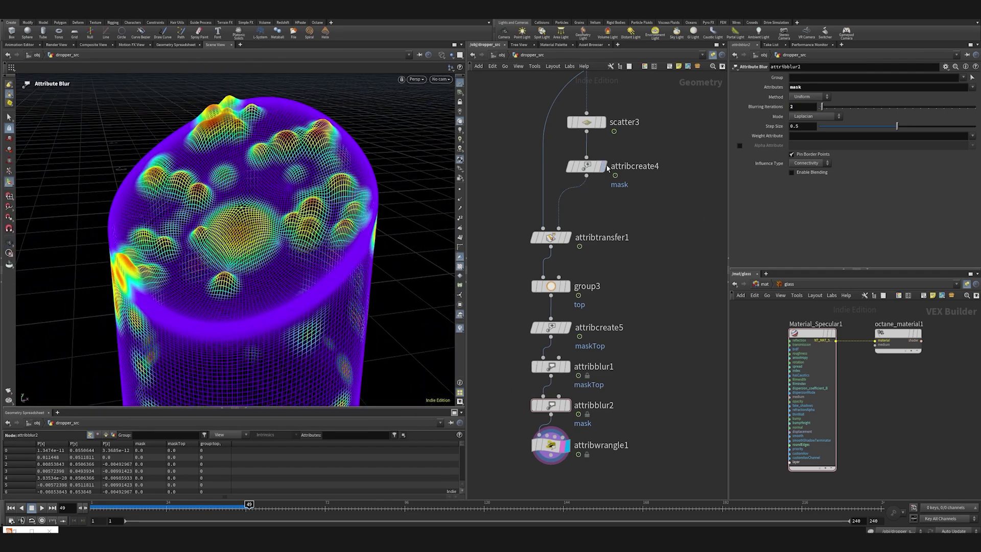
Step: Display scatter3 and examine the scattered bubble points from several angles while scrubbing the timeline back to frame 46
click(601, 122)
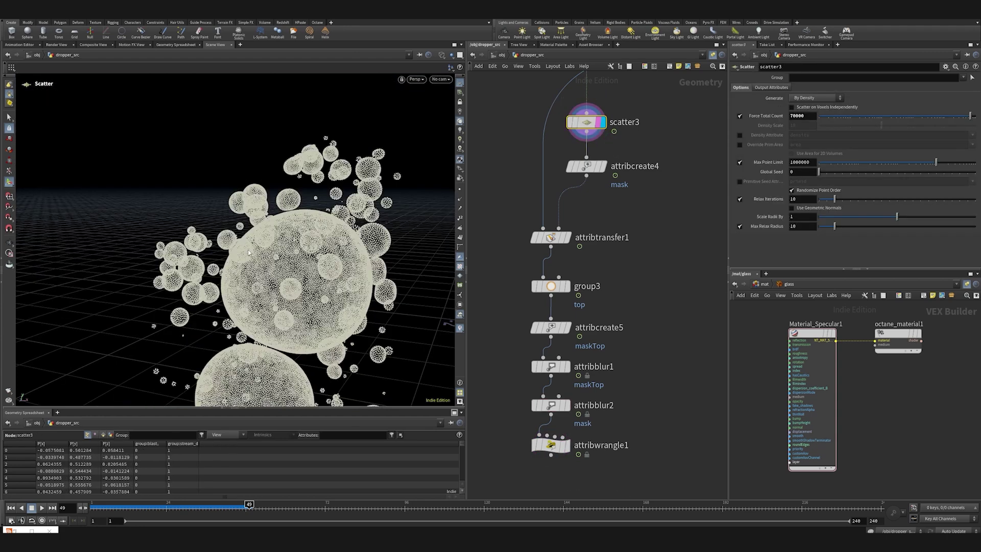
mouse_move(249, 507)
mouse_down()
mouse_move(261, 506)
mouse_move(245, 507)
mouse_up()
alt+right_drag(173, 327, 192, 308)
alt+drag(192, 308, 184, 308)
drag(249, 505, 249, 506)
alt+drag(204, 317, 211, 311)
drag(248, 504, 239, 504)
alt+right_drag(221, 306, 199, 289)
alt+drag(200, 289, 229, 337)
alt+right_drag(229, 337, 210, 338)
alt+middle_drag(210, 338, 186, 360)
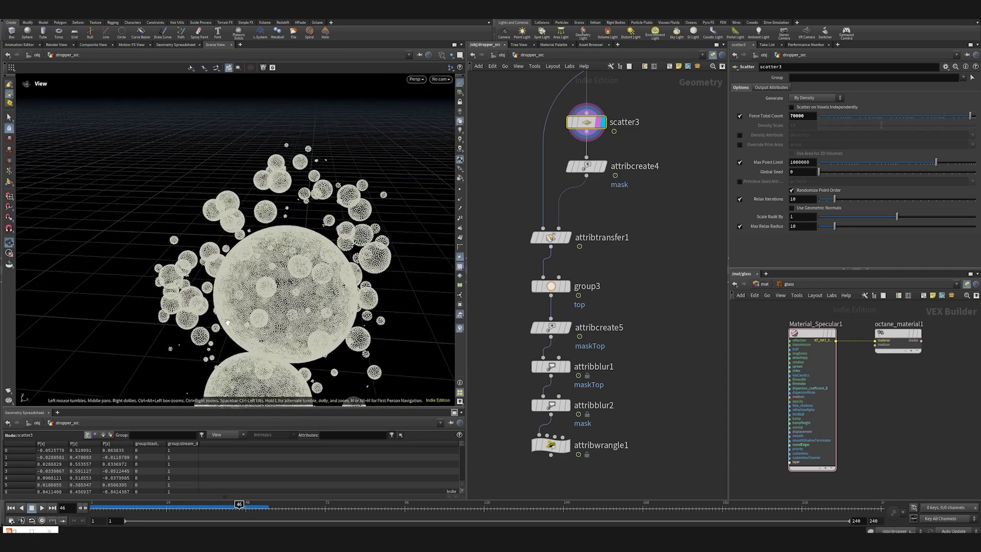
Step: Add an Attribute Interpolate node in open space beside attribtransfer1
alt+drag(186, 360, 196, 378)
middle_drag(631, 214, 604, 242)
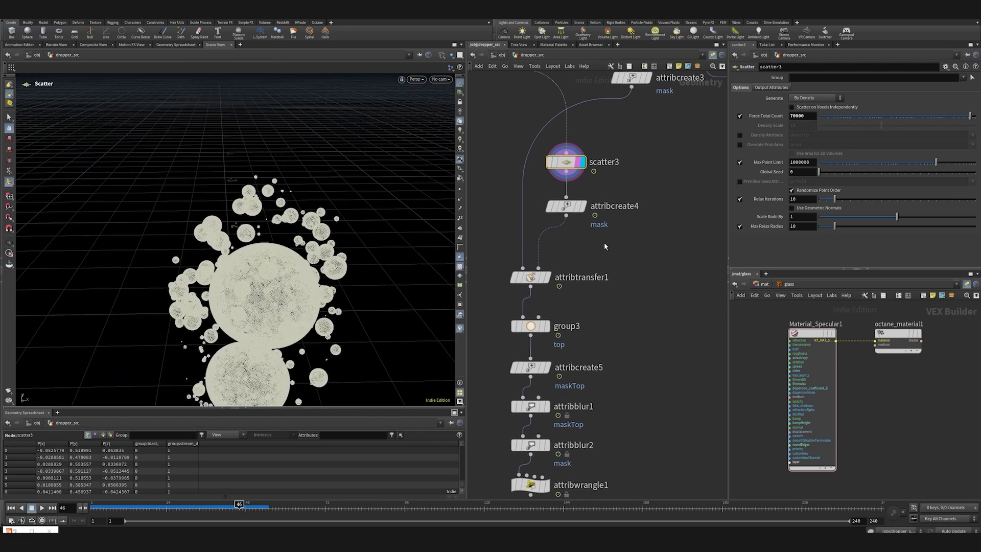
key(Tab)
text(at inter)
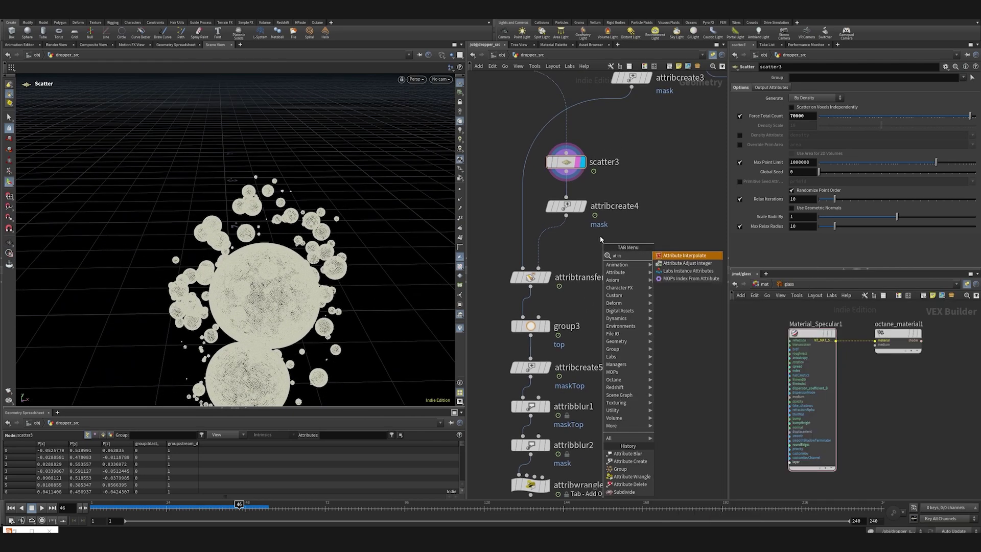
click(687, 258)
click(648, 276)
middle_drag(670, 231, 590, 272)
Step: Enable the Prim Num Attribute and Prim UVW Attribute outputs on scatter3, named sourceprim and sourceprimuv
click(489, 203)
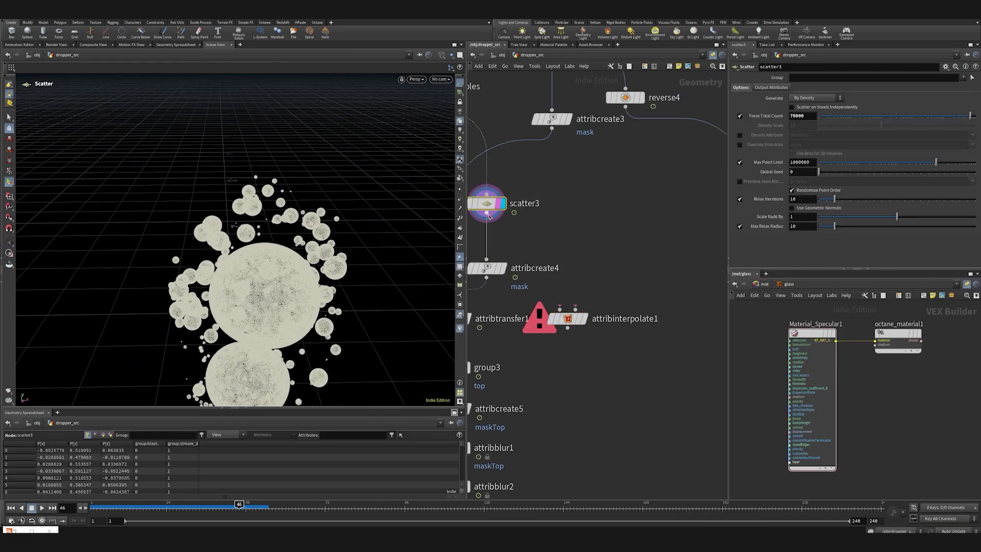
click(770, 87)
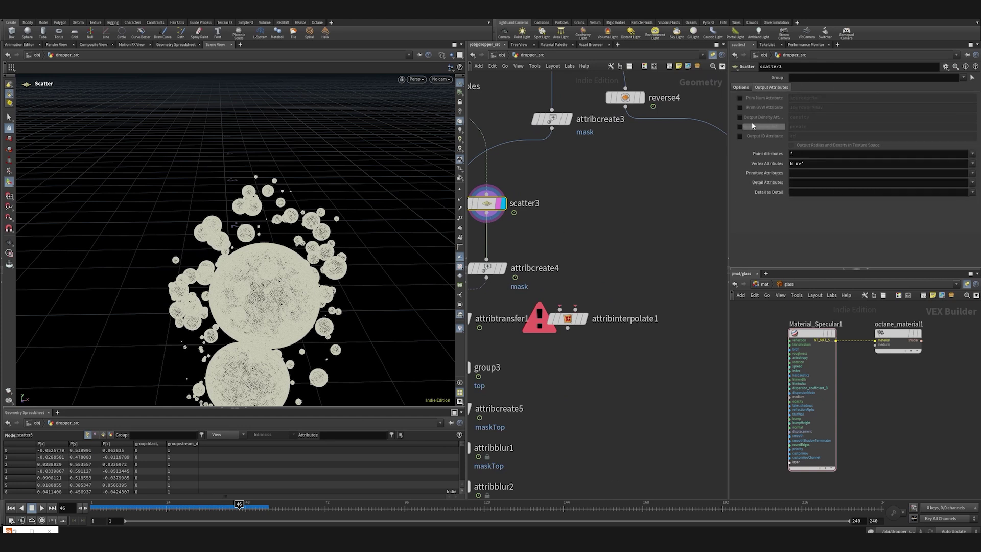
click(740, 97)
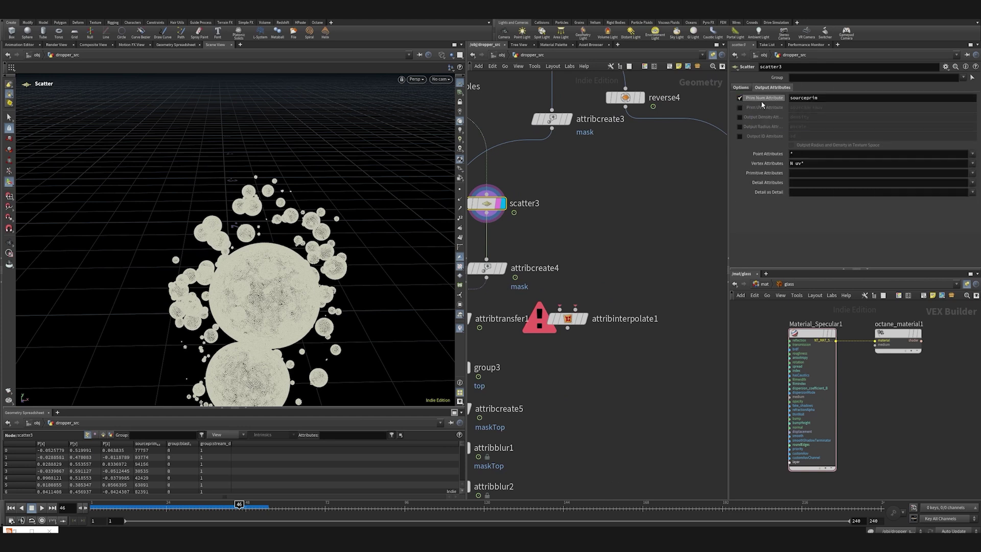
click(740, 107)
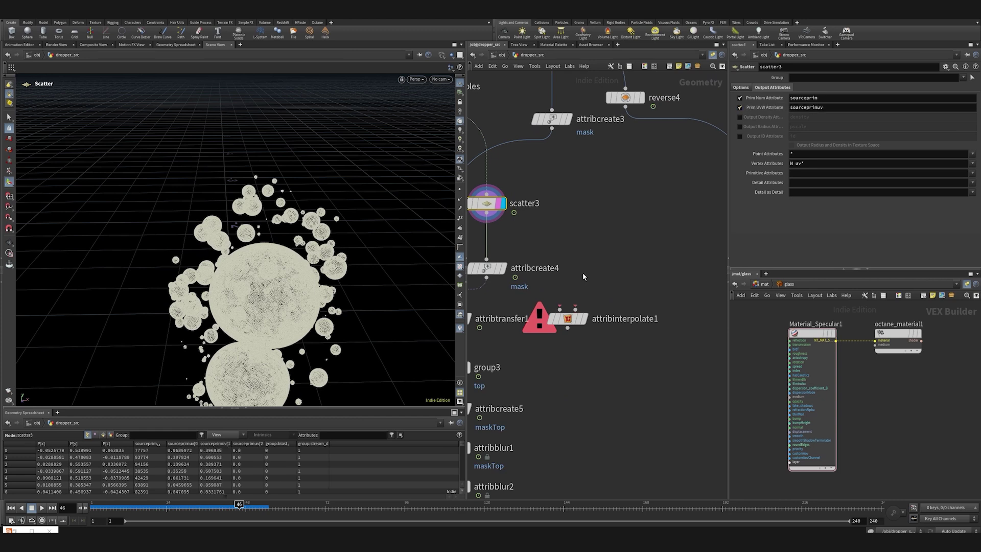
Step: Connect scatter3 to the first input of attribinterpolate1 and the bubbles null to its second input
drag(486, 204, 544, 214)
middle_drag(509, 201, 568, 223)
scroll(569, 221, down, 2)
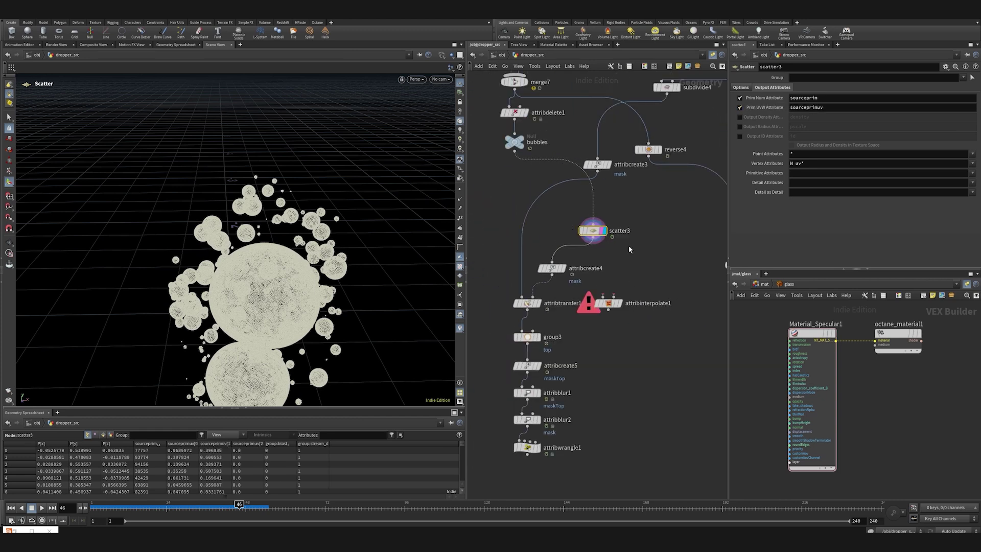
click(597, 170)
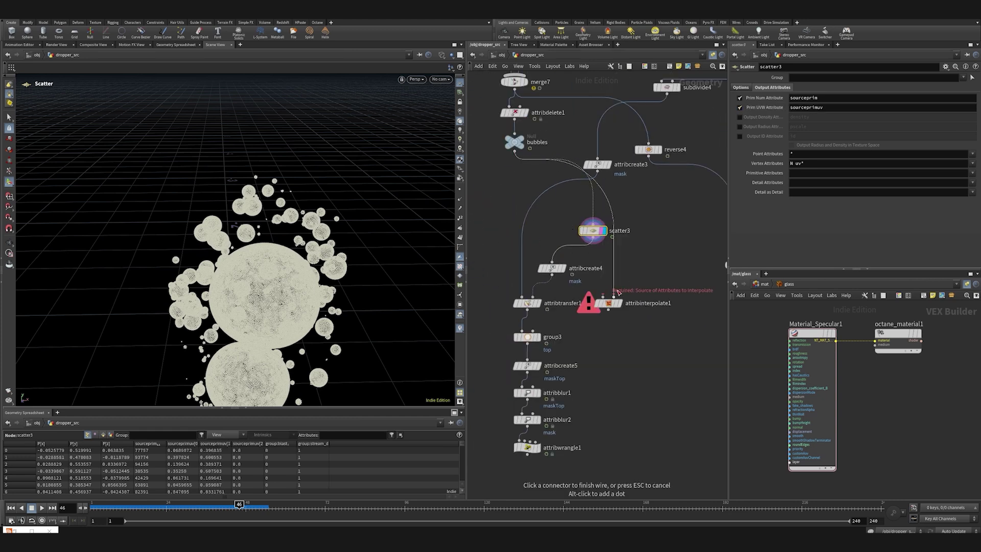
click(616, 294)
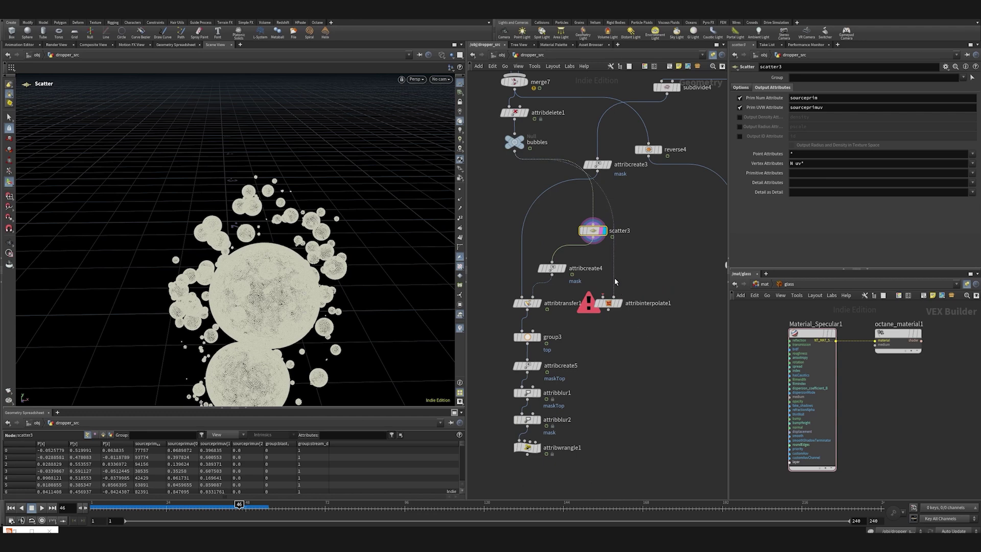
click(593, 238)
click(603, 297)
Step: Insert a Time Shift node between the bubbles null and scatter3 and set its Frame to 1
key(Tab)
text(tim)
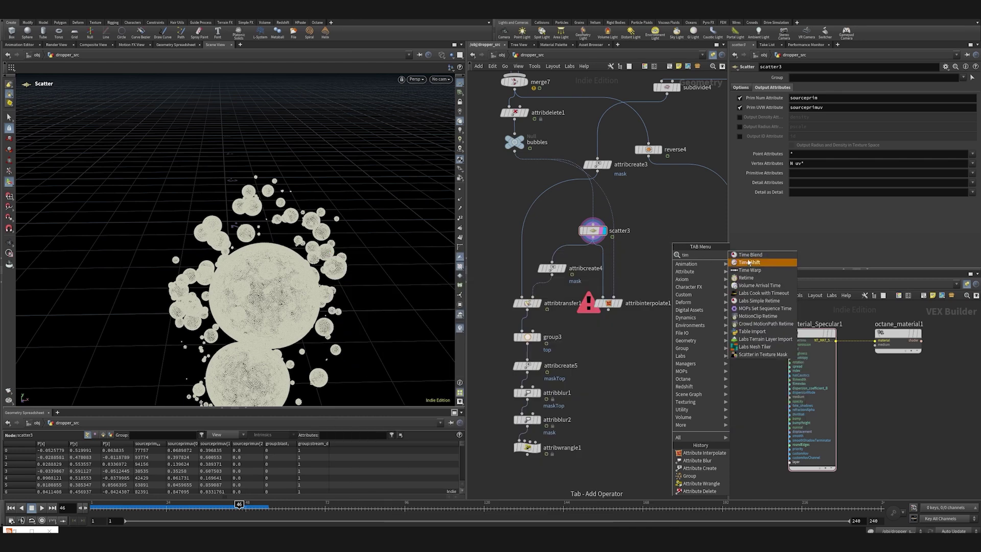
click(746, 255)
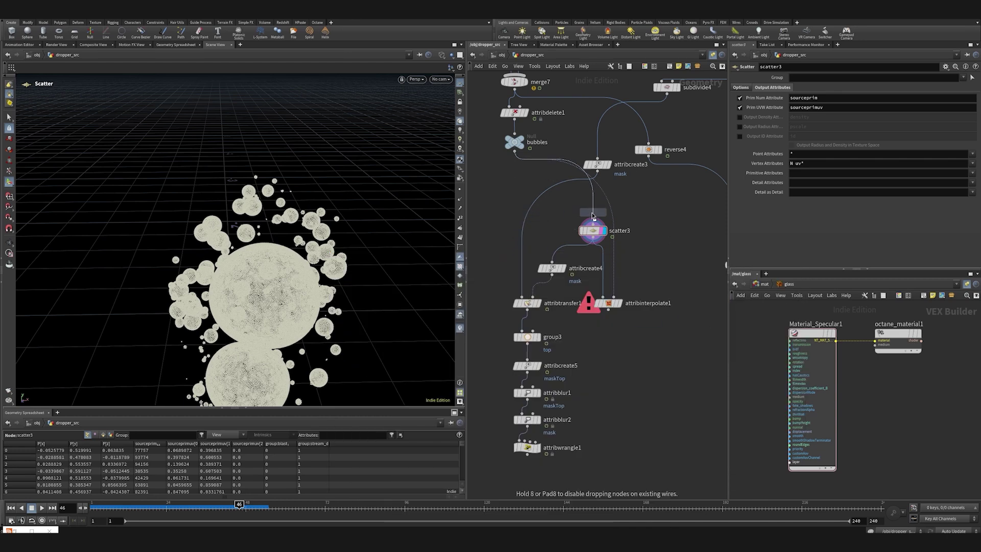
click(595, 209)
drag(594, 214, 591, 213)
ctrl+shift+click(826, 87)
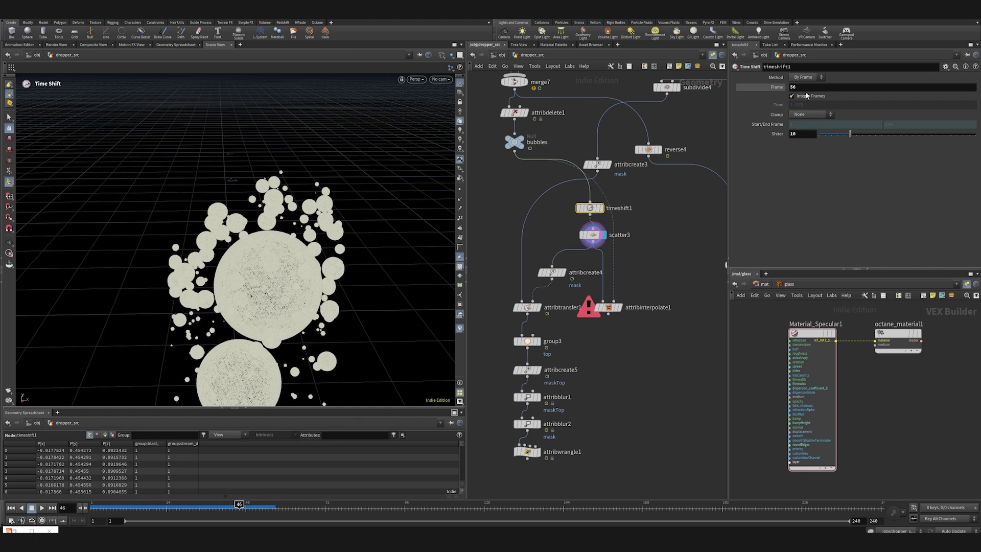
drag(806, 90, 752, 155)
text(1)
key(Return)
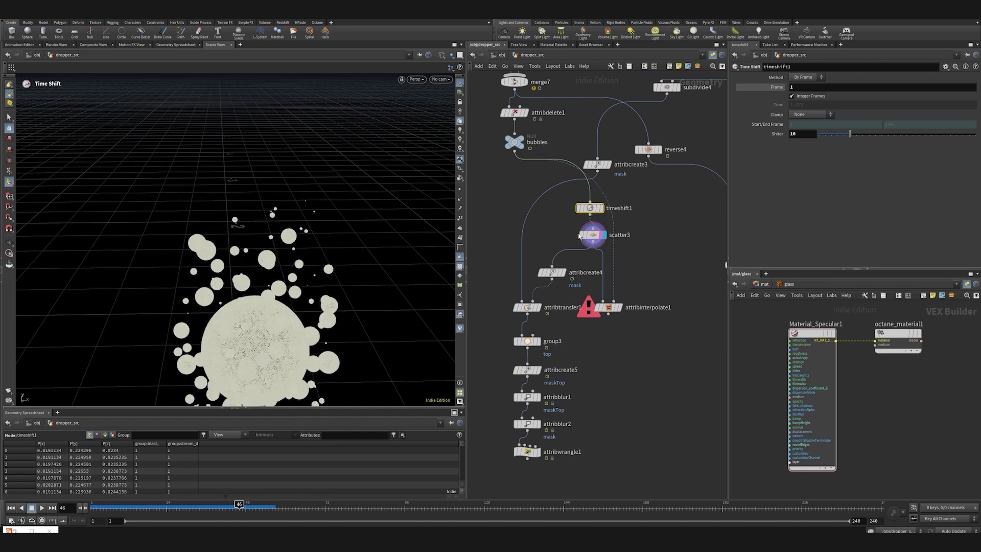
Step: Line up timeshift1 with scatter3 beneath the bubbles null and display attribinterpolate1
click(590, 239)
key(Escape)
drag(595, 236, 573, 209)
shift+click(592, 238)
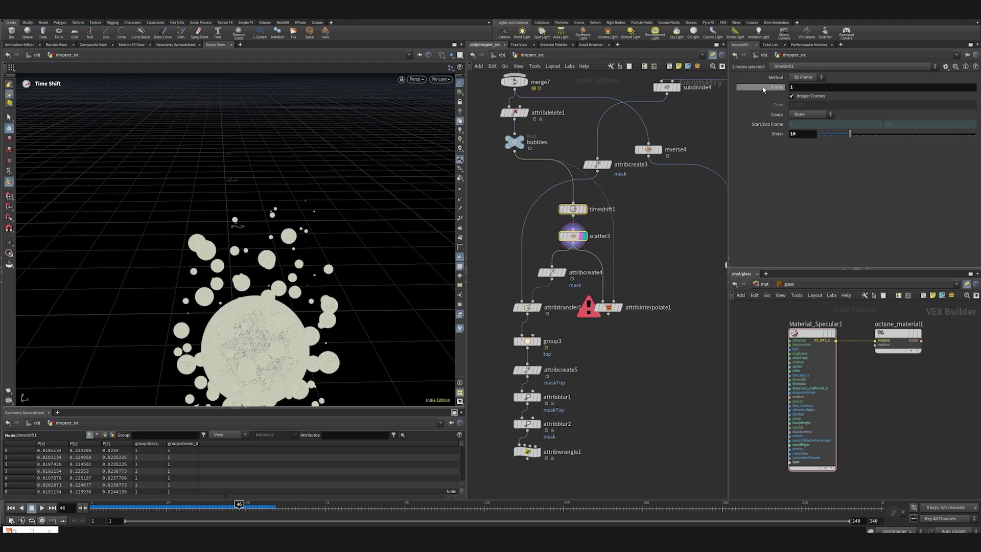
click(576, 240)
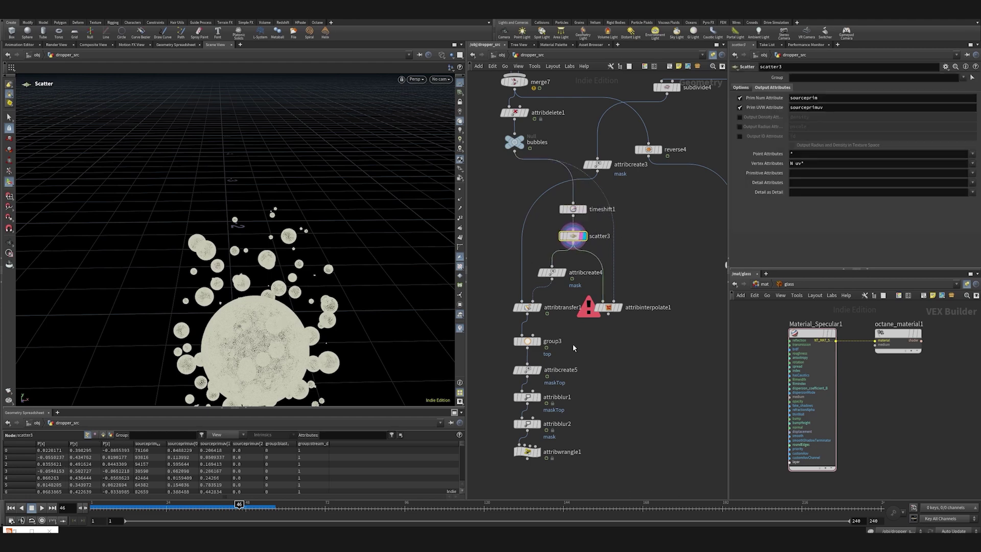
click(609, 308)
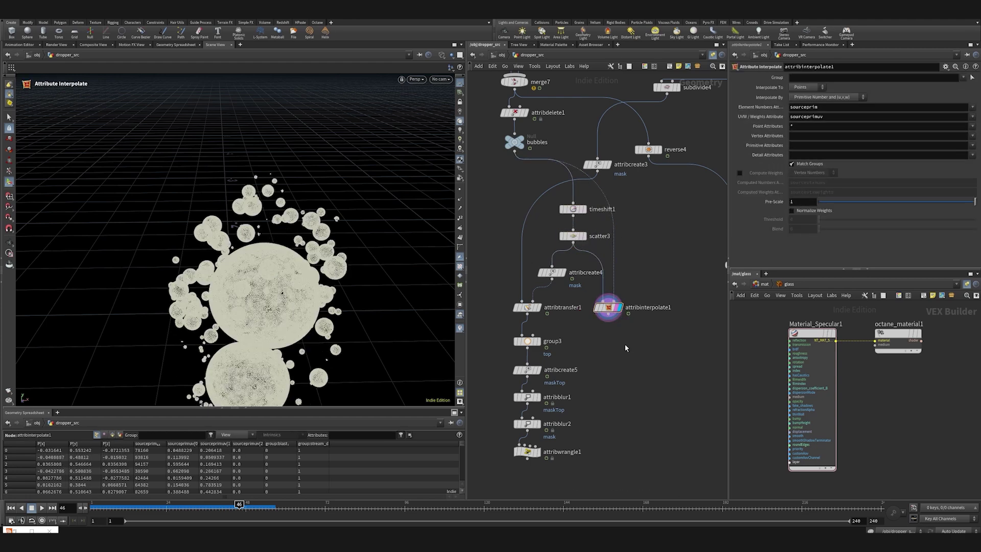
Step: Feed attribcreate4 from attribinterpolate1 and move the downstream nodes lower to make room for it
click(610, 315)
click(553, 266)
drag(494, 295, 562, 494)
drag(527, 341, 528, 415)
drag(554, 275, 553, 348)
drag(608, 307, 587, 290)
Step: Examine the interpolated bubble points up close while scrubbing the timeline back to frames 42 and 40
alt+drag(401, 348, 380, 281)
scroll(357, 213, up, 12)
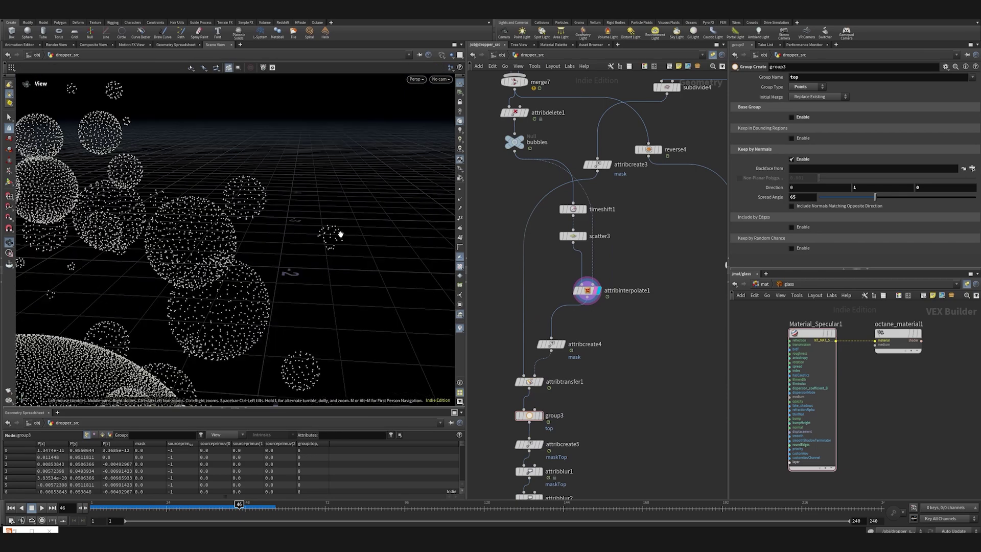
scroll(337, 241, down, 2)
key(Return)
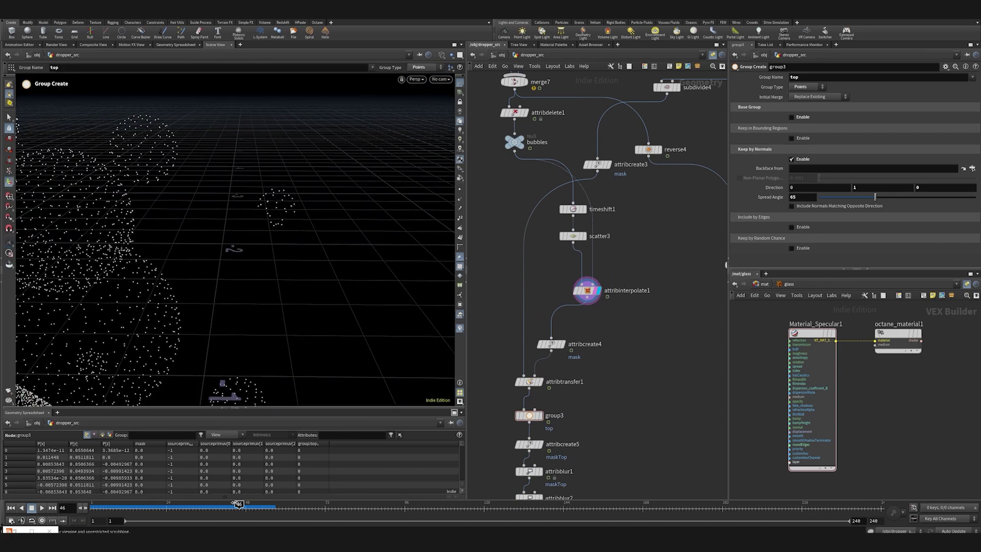
drag(235, 504, 225, 504)
key(Escape)
scroll(249, 289, down, 4)
scroll(210, 217, up, 8)
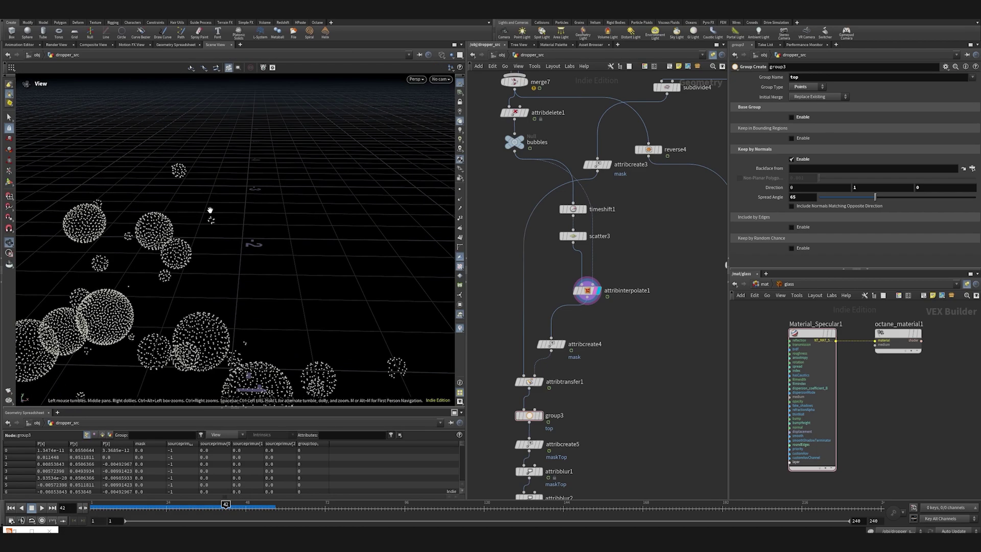
drag(230, 504, 219, 506)
scroll(274, 238, down, 3)
Step: Display the attribwrangle1 node and rename it displacer
middle_drag(573, 376, 619, 232)
scroll(620, 232, down, 3)
scroll(612, 354, up, 3)
click(566, 306)
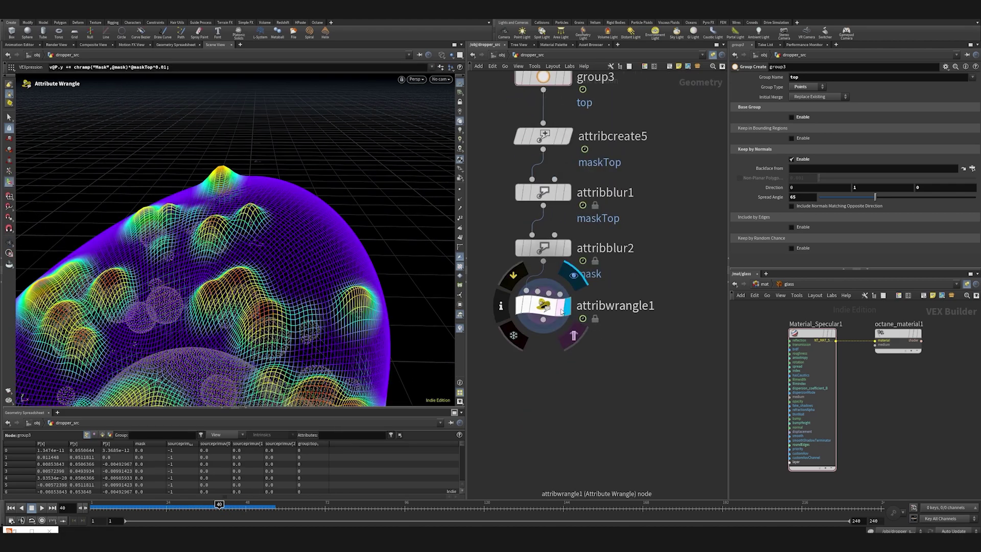
click(542, 305)
key(F2)
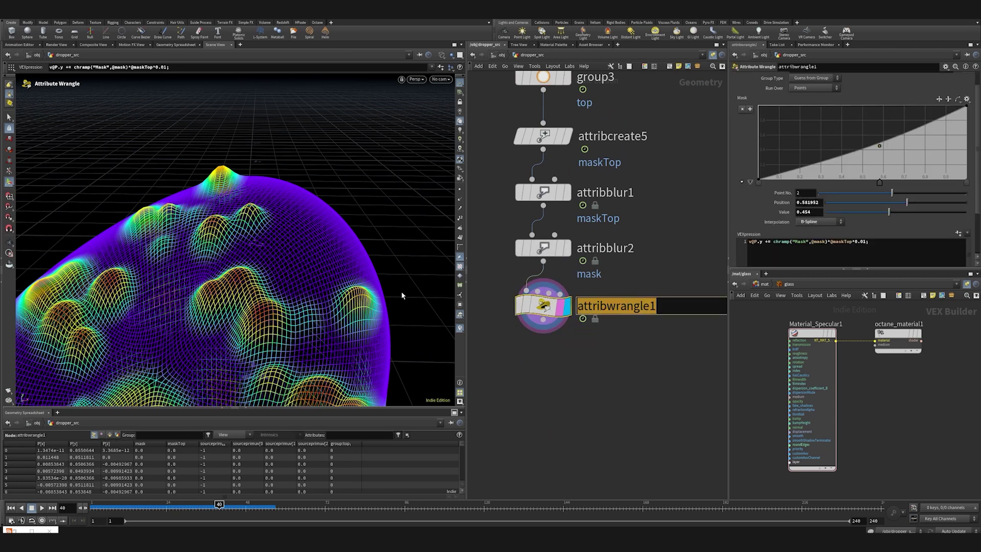
text(displ)
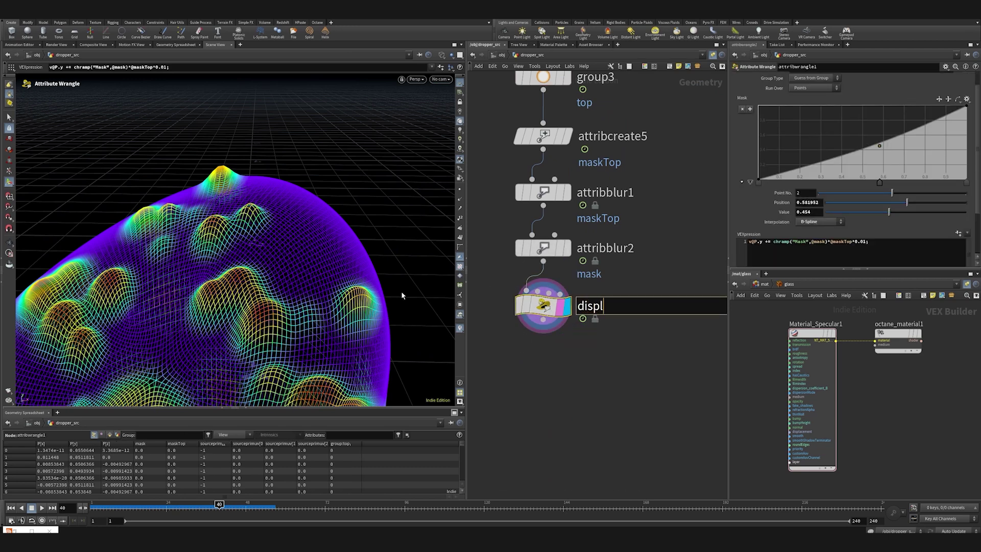
text(acer)
key(Return)
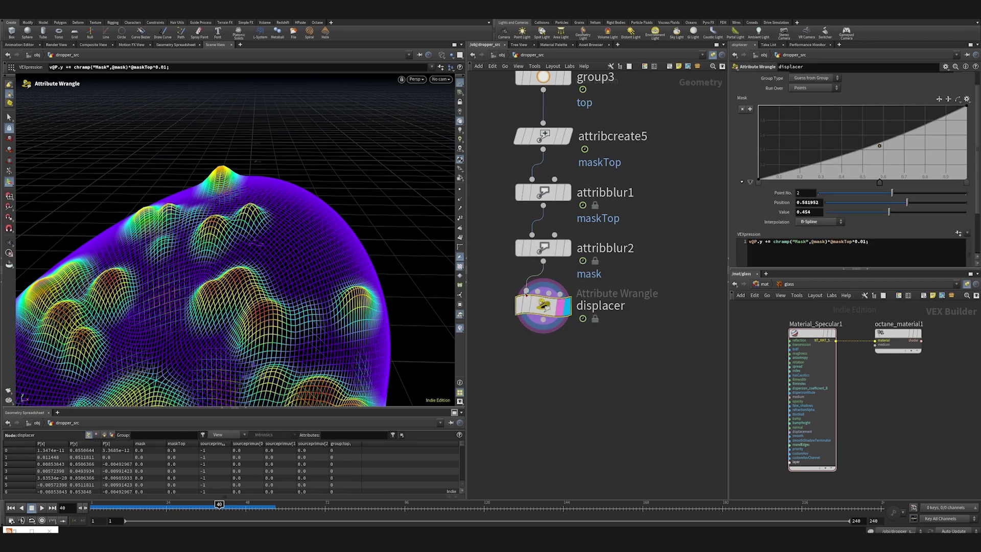
key(space+g)
key(w)
key(h)
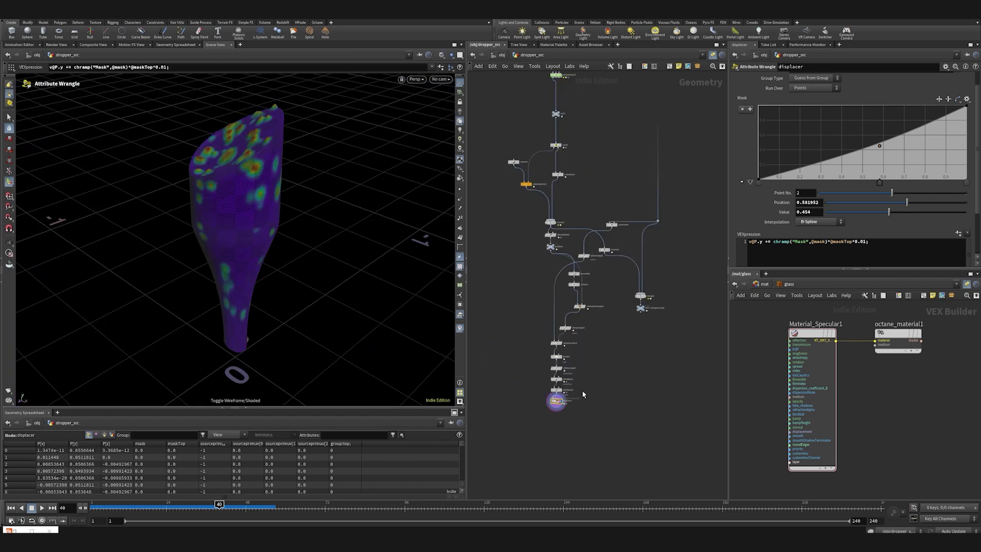
Step: Rearrange the network, moving merge1 and OUT_dropperLiquid lower and placing subdivide4 and attribcreate3 beside the bubble scatter branch
drag(616, 350, 637, 420)
click(621, 378)
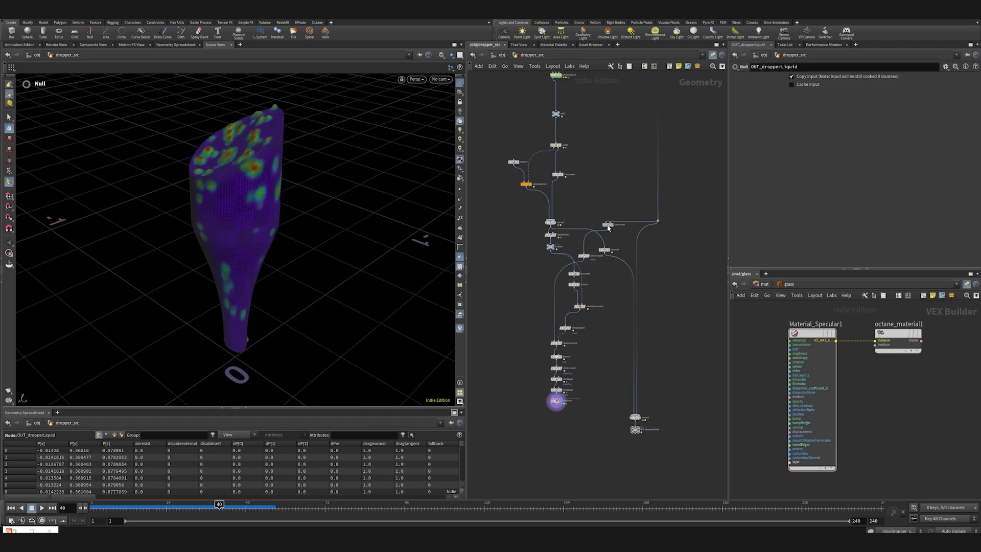
drag(612, 225, 512, 315)
scroll(512, 345, up, 3)
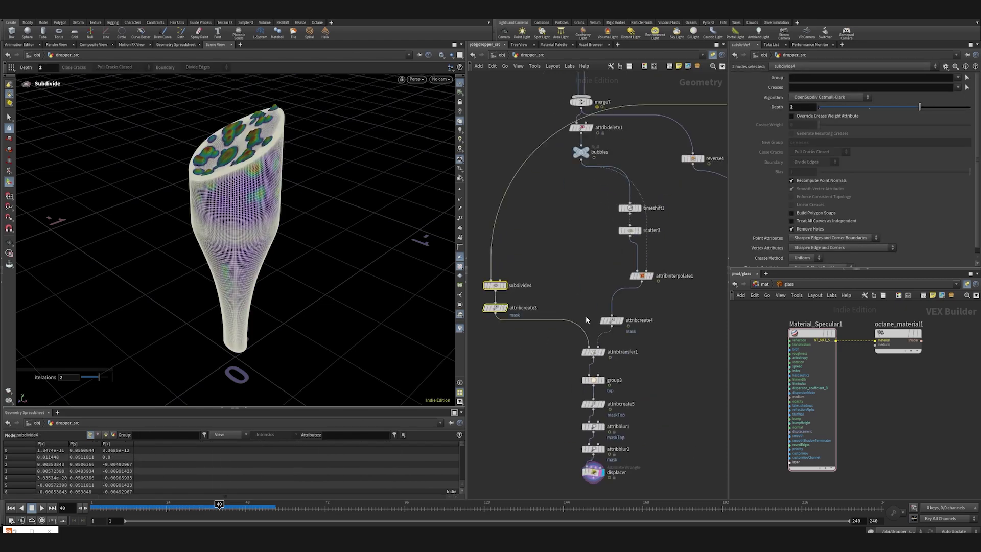
drag(653, 287, 644, 228)
drag(605, 243, 545, 228)
drag(609, 307, 583, 296)
drag(539, 271, 493, 310)
drag(495, 307, 486, 296)
middle_drag(555, 366, 570, 329)
drag(606, 373, 559, 377)
Step: Move reverse4 down nearer to merge1 and cut the wires feeding merge1
click(511, 312)
scroll(507, 308, down, 5)
mouse_move(602, 219)
mouse_down()
mouse_move(598, 313)
mouse_move(576, 405)
mouse_move(612, 307)
mouse_up()
scroll(558, 397, up, 5)
key(y)
drag(528, 330, 584, 402)
drag(620, 353, 546, 383)
middle_drag(577, 314, 606, 322)
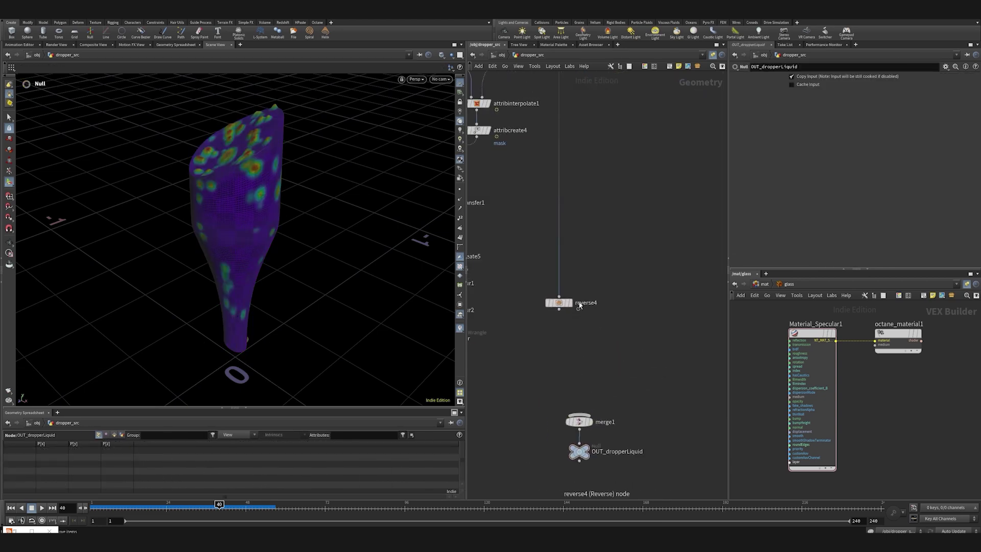
Step: Connect reverse4 to merge1, arrange both beside the displacer branch, and display reverse4
click(569, 306)
scroll(546, 348, up, 2)
scroll(546, 349, down, 3)
drag(633, 321, 486, 336)
drag(632, 364, 537, 415)
click(503, 367)
scroll(493, 351, up, 3)
middle_drag(494, 351, 519, 312)
click(506, 291)
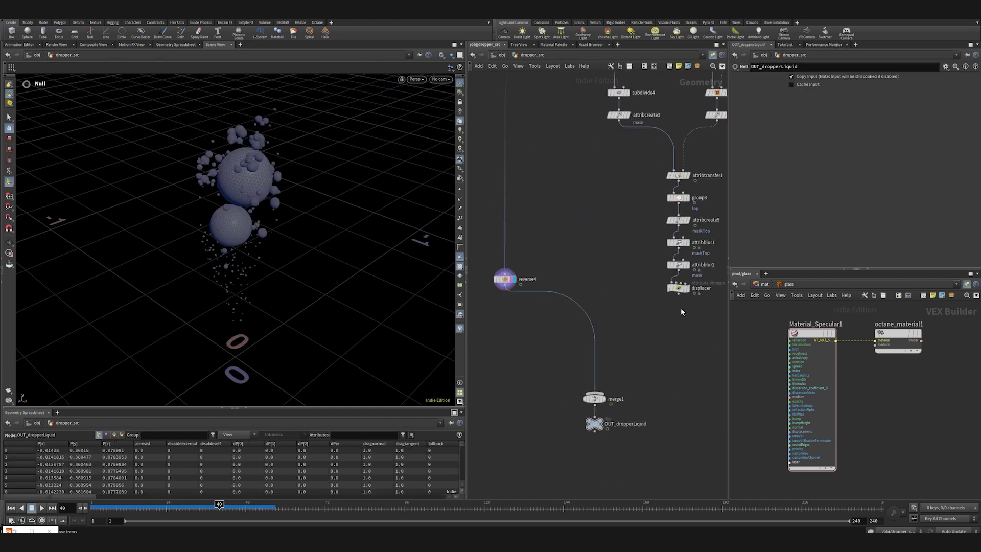
Step: Connect the displacer output to merge1 and display the merge
drag(679, 296, 595, 393)
click(604, 399)
click(594, 398)
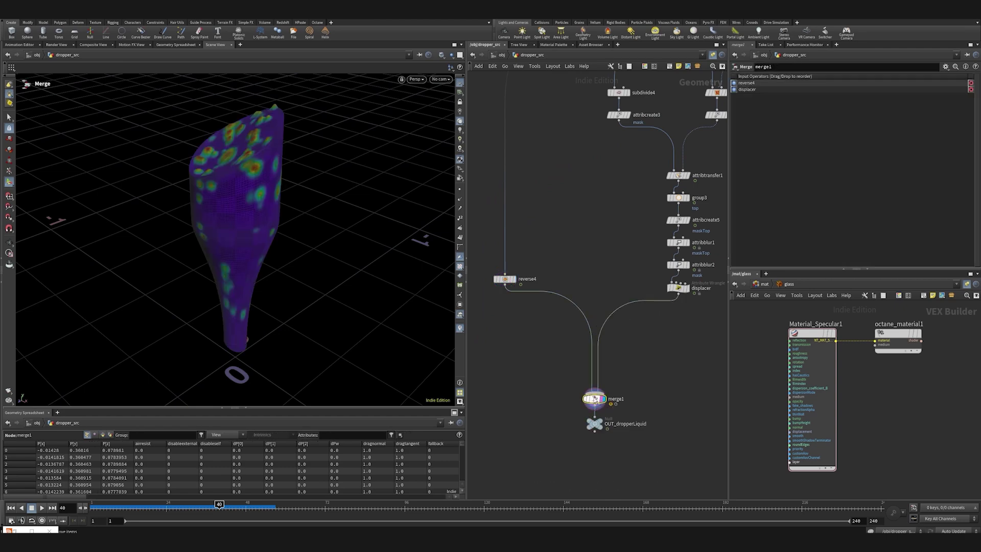
Step: Turn off the mask visualization and inspect the merged liquid's displaced top surface up close in wireframe
alt+right_drag(264, 162, 307, 196)
click(460, 328)
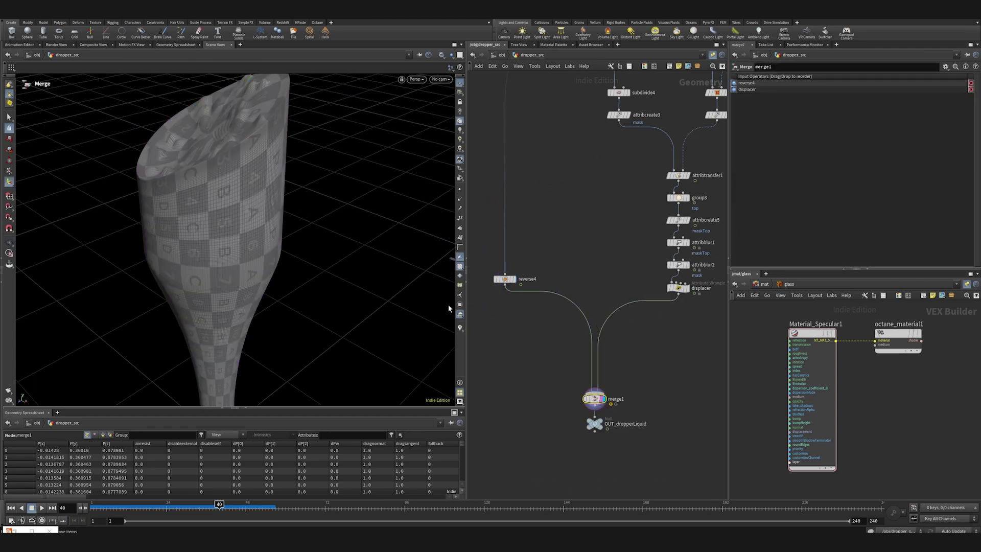
key(shift+w)
mouse_move(384, 274)
alt+mouse_down()
mouse_move(293, 196)
mouse_move(271, 160)
mouse_move(359, 204)
mouse_move(355, 214)
alt+mouse_up()
scroll(271, 160, up, 10)
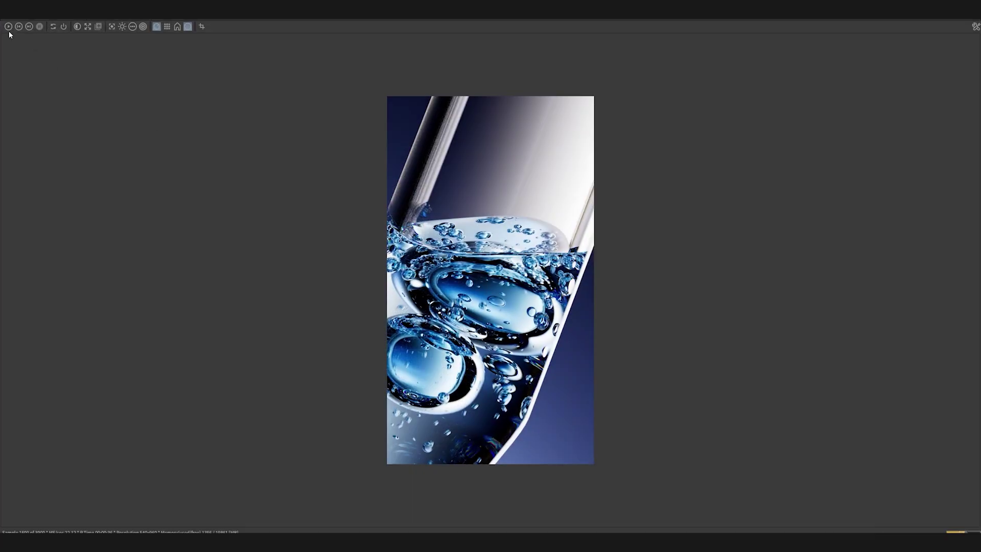
Step: Start the Octane live render and turn its full-screen view into a smaller window over the viewport
click(8, 27)
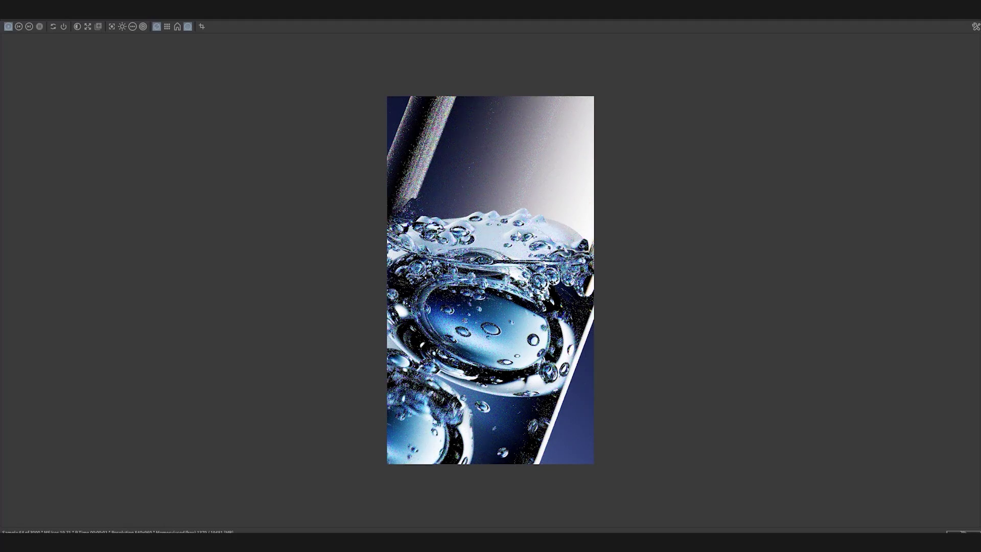
drag(549, 6, 266, 53)
Step: Change the displacement multiplier in the displacer wrangle's VEXpression to 0.0075
click(678, 287)
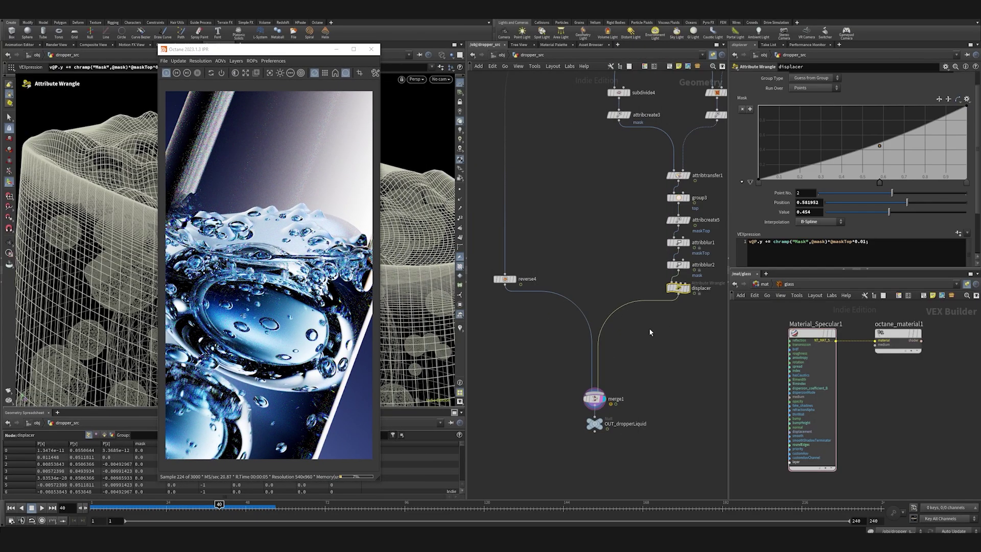
click(862, 243)
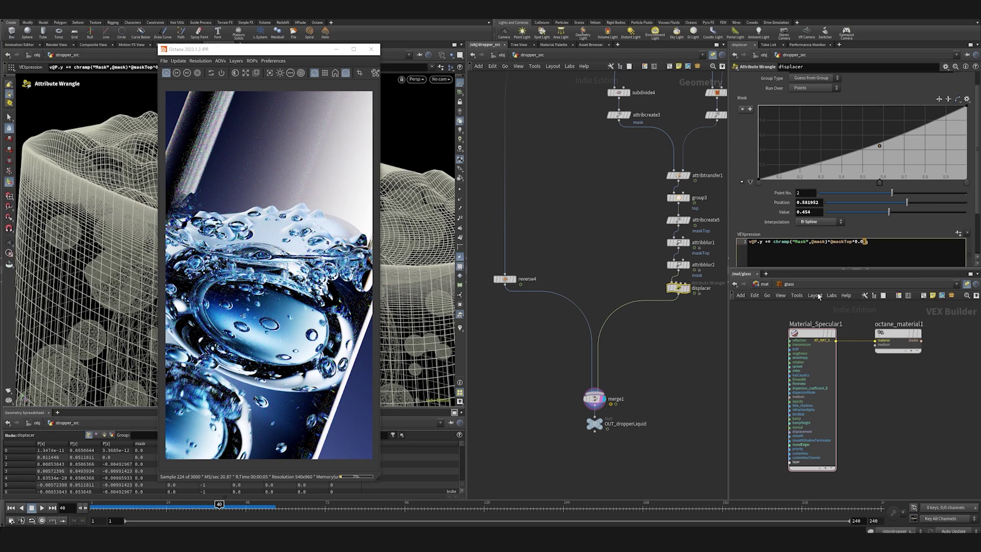
text(075)
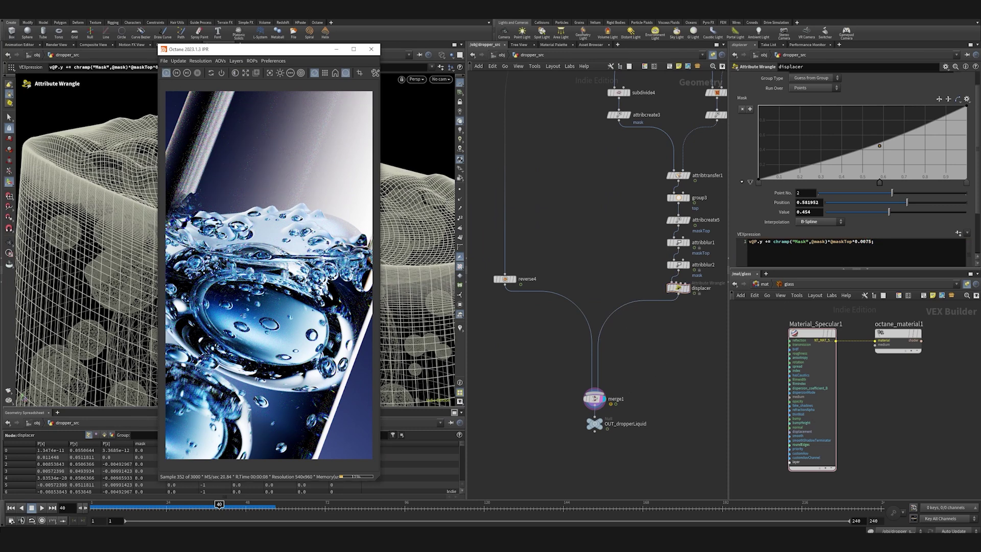
Step: Restart the Octane render to inspect the liquid surface with the new displacement strength, and minimise the render window
click(166, 72)
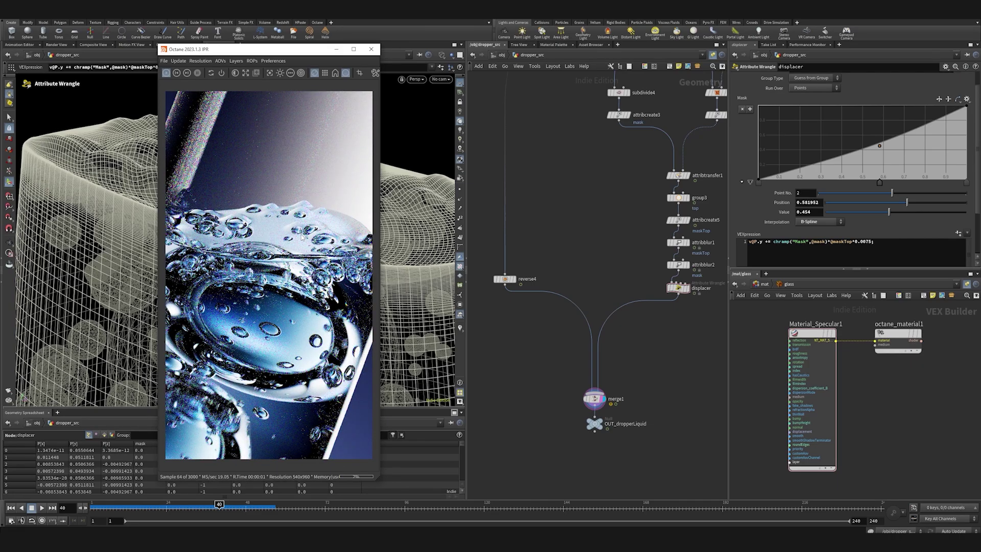
click(336, 49)
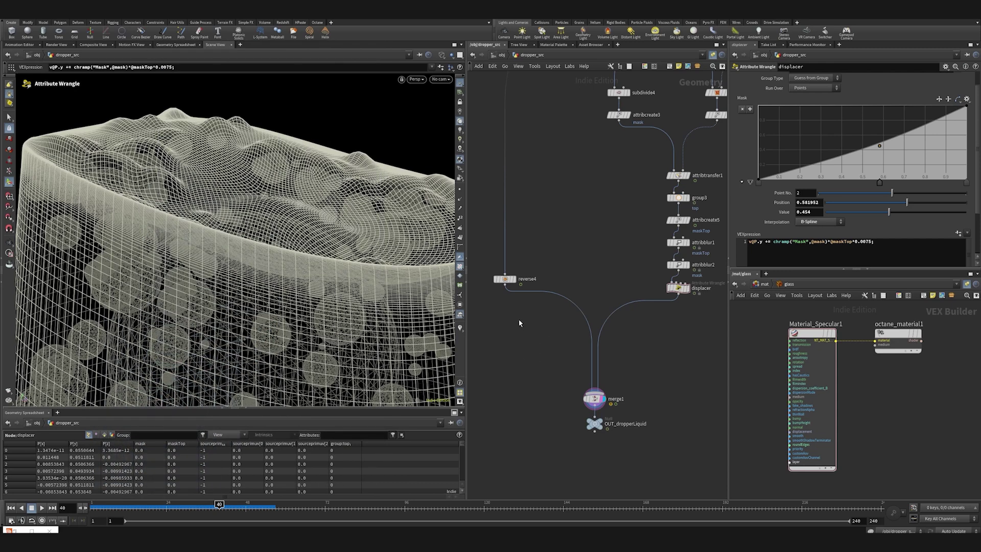
Step: Insert a Transform node directly above reverse4 and set its Y translation to 0.003
key(Tab)
text(tra)
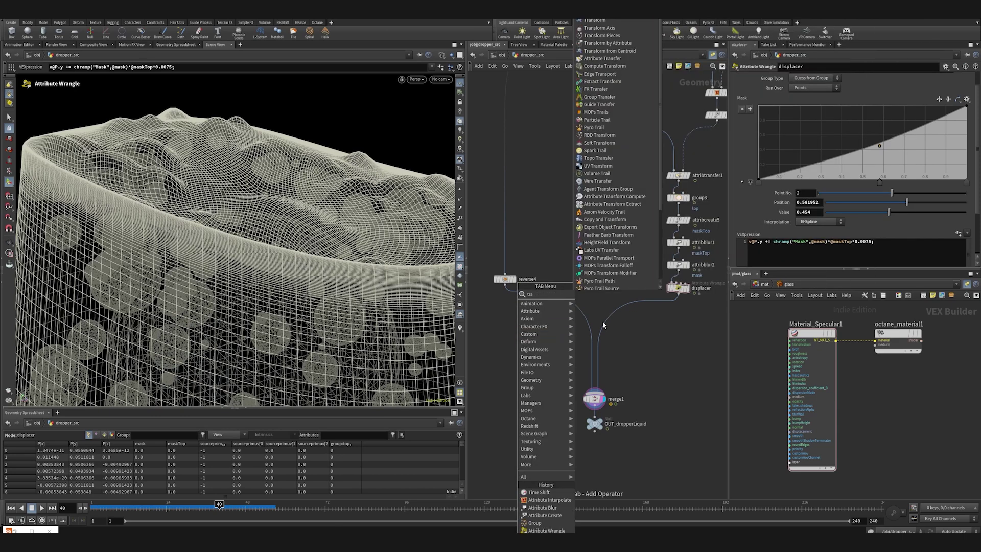
click(618, 20)
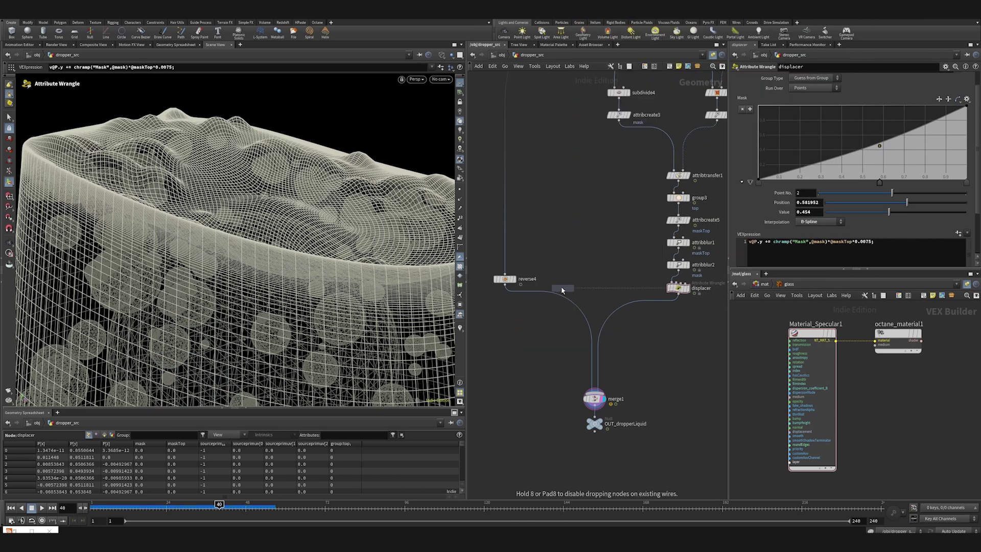
click(507, 250)
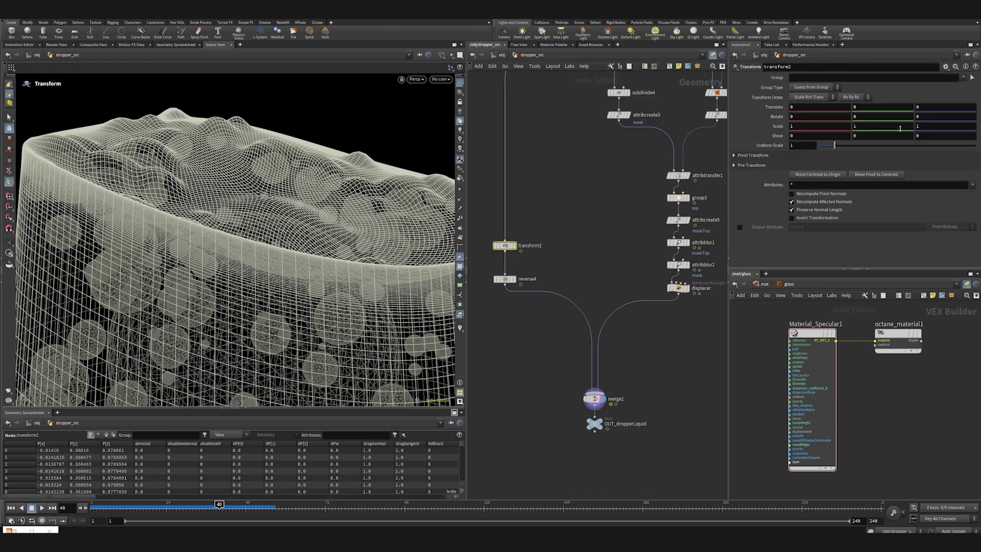
click(897, 109)
text(0.003)
key(Return)
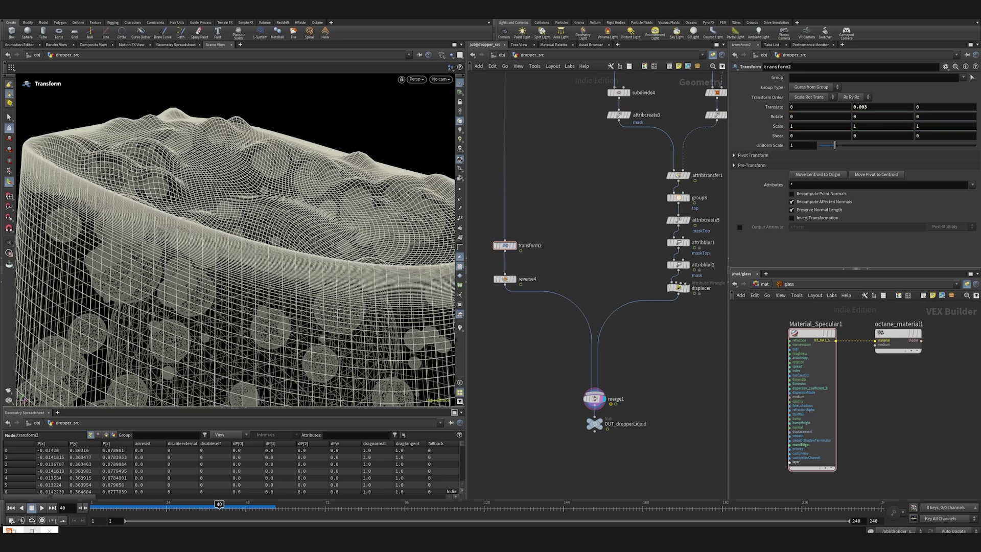
Step: Restore and run the Octane render, switch it from the close-up to the whole dropper, and minimise its window
click(32, 531)
click(8, 26)
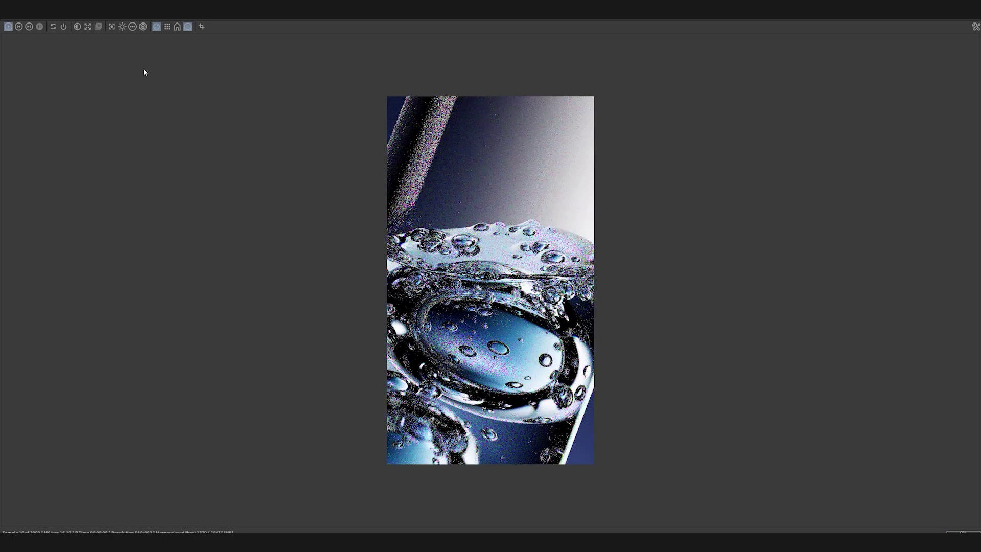
click(156, 28)
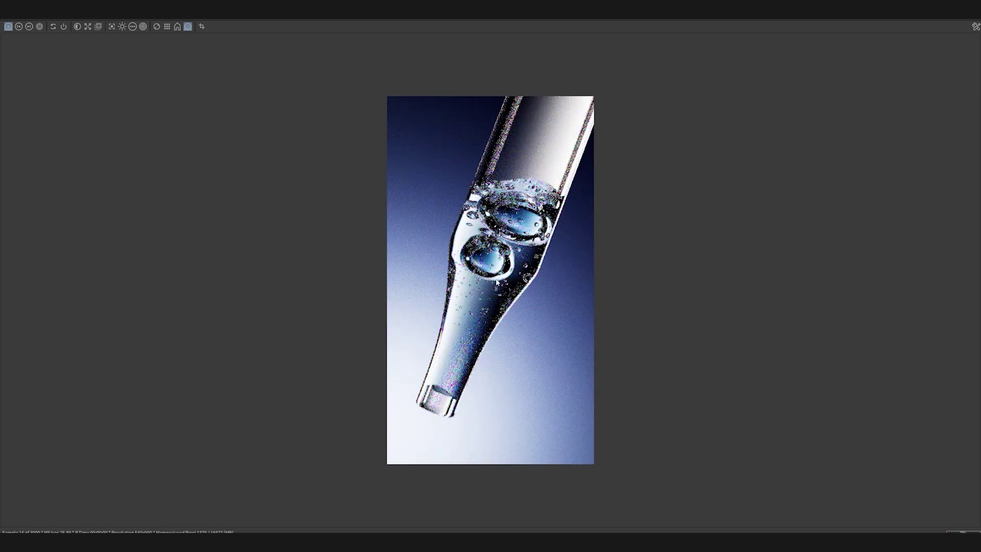
drag(792, 6, 211, 74)
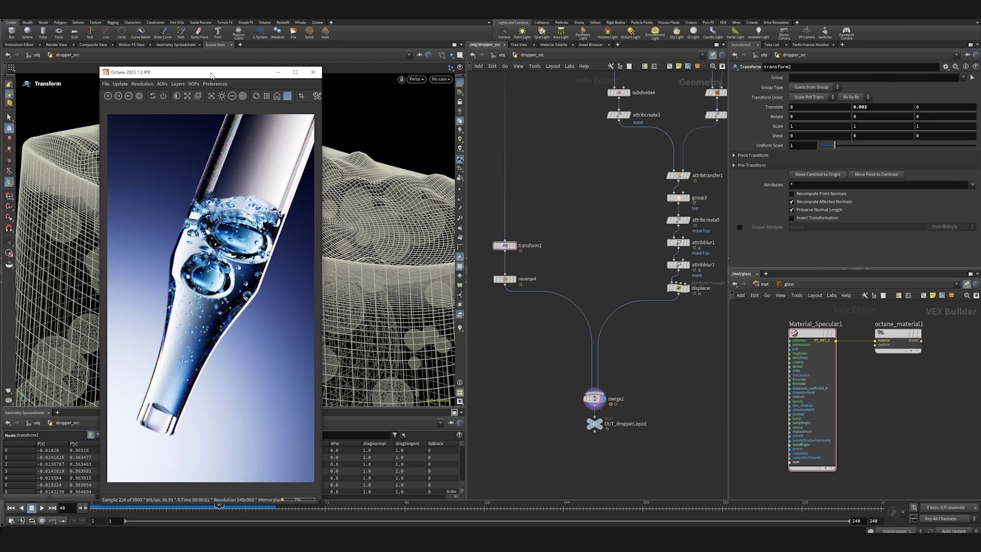
click(276, 73)
Step: Display vellumsolver1 and inspect the bubble simulation together with the nodes feeding the solver
key(h)
scroll(594, 275, up, 10)
click(562, 251)
drag(322, 270, 299, 234)
scroll(561, 322, down, 2)
middle_drag(561, 322, 574, 393)
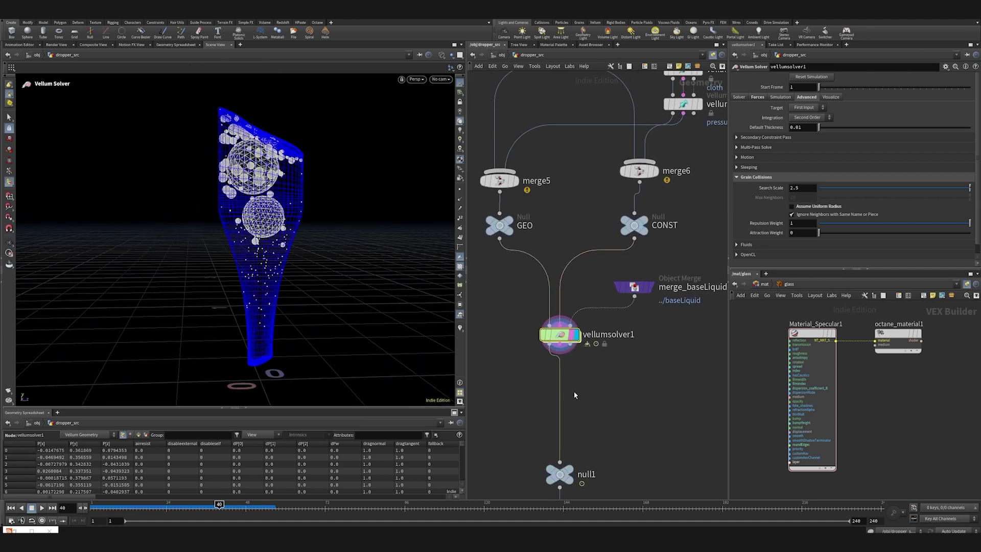
Step: Insert a Group Create node between merge4 and vellumconstraints_grain1 and display it
key(h)
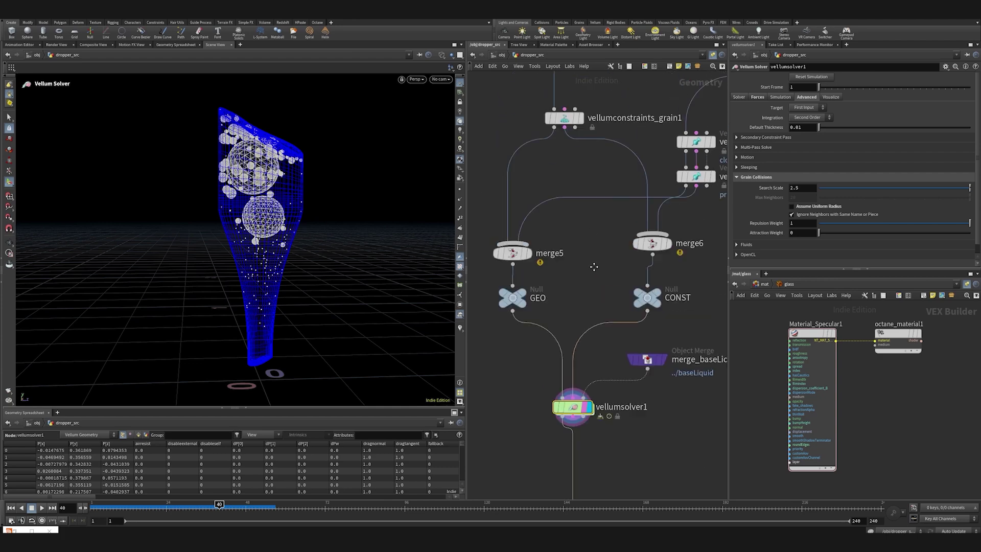
key(Tab)
text(group)
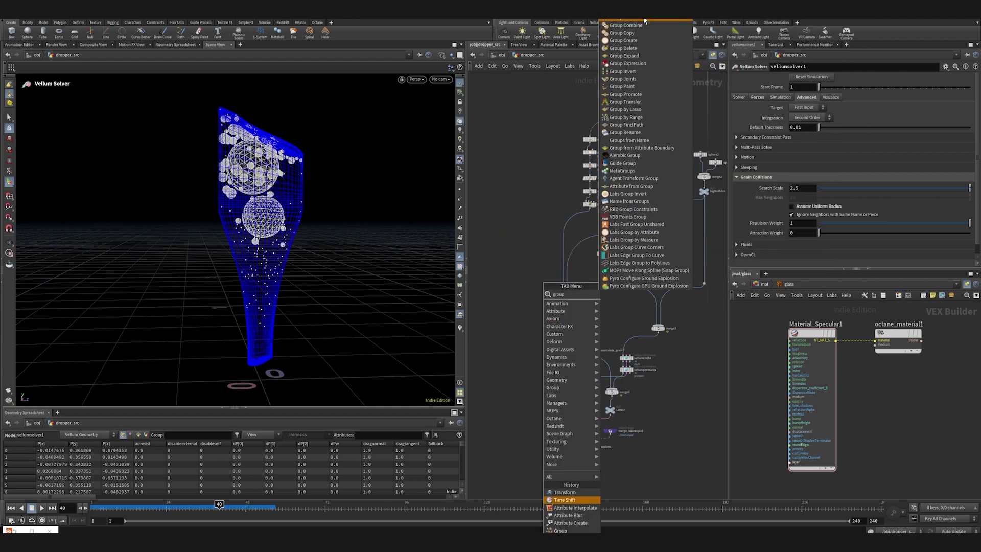
click(645, 21)
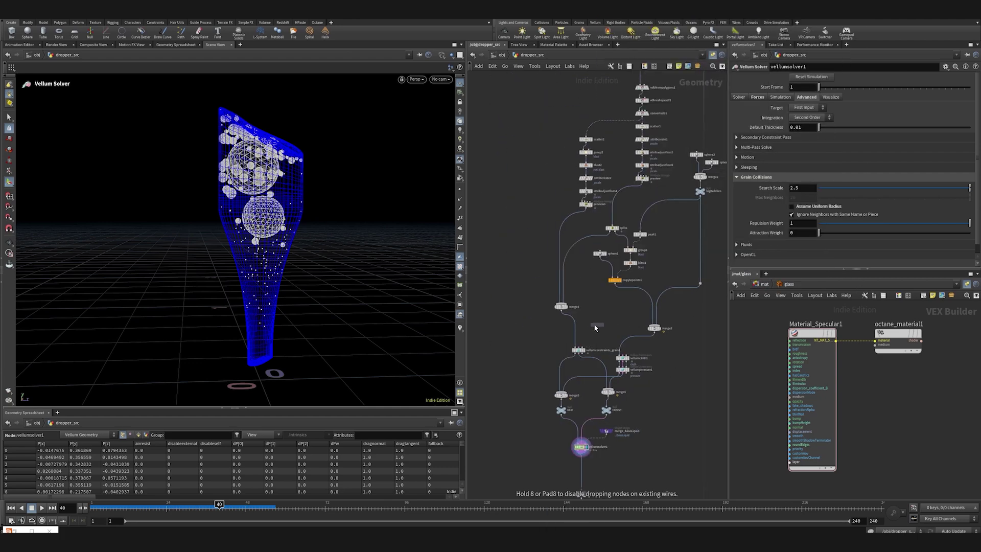
click(568, 319)
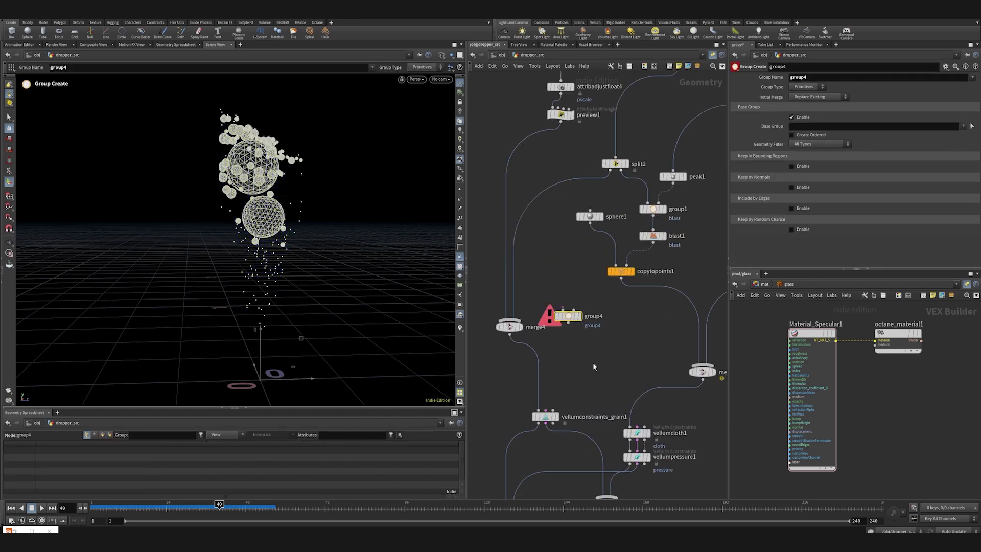
drag(569, 319, 509, 363)
click(524, 344)
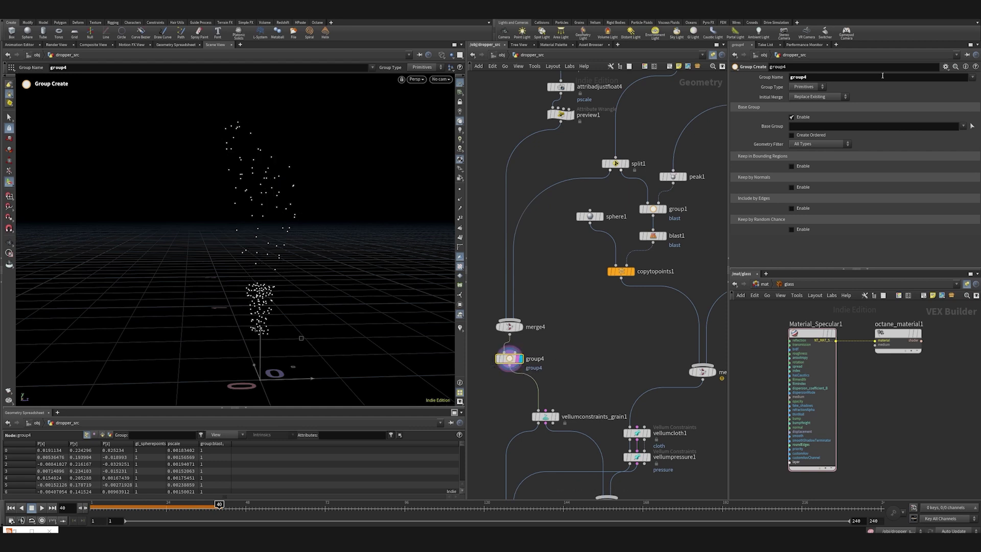
Step: Name the new group bottom and set its group type to Points
drag(869, 76, 683, 75)
text(bottom)
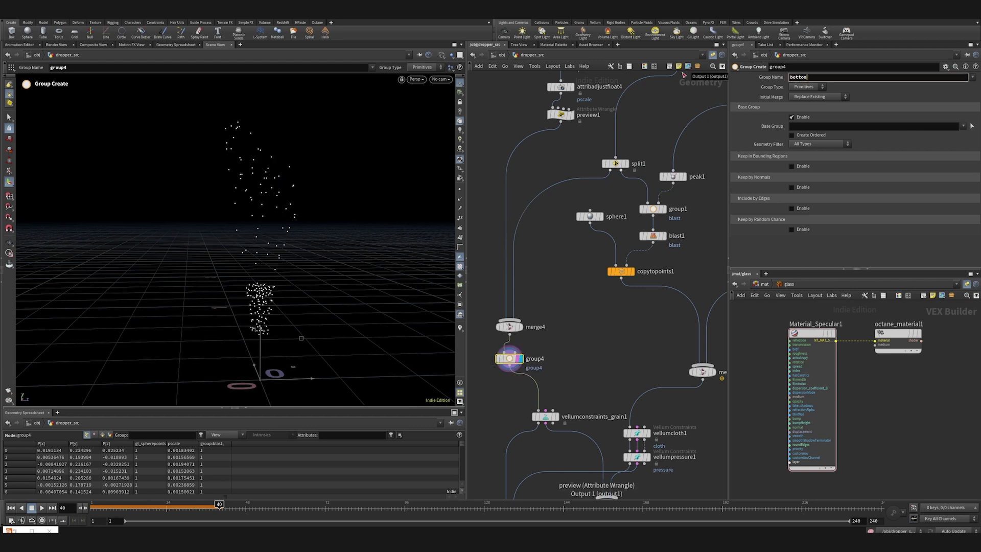
click(807, 86)
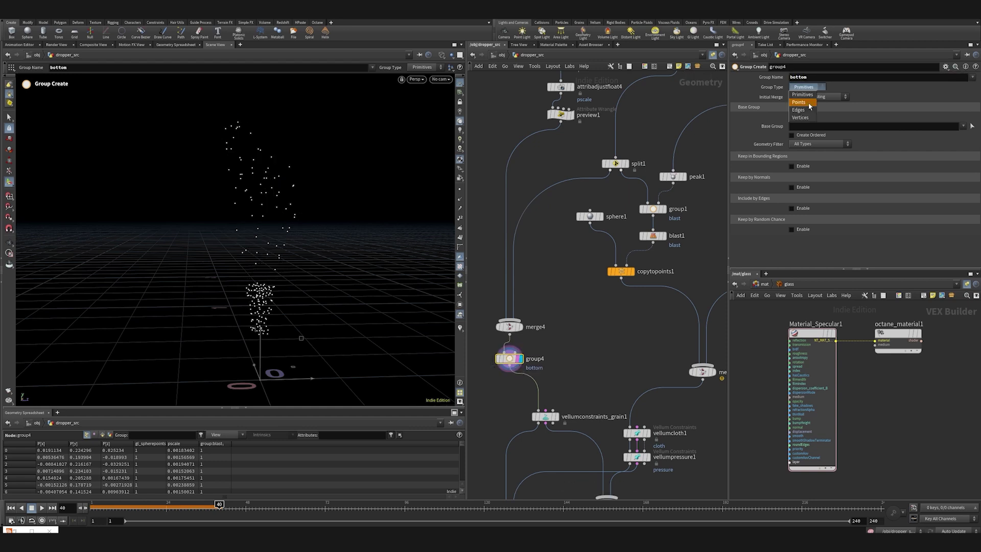
click(809, 103)
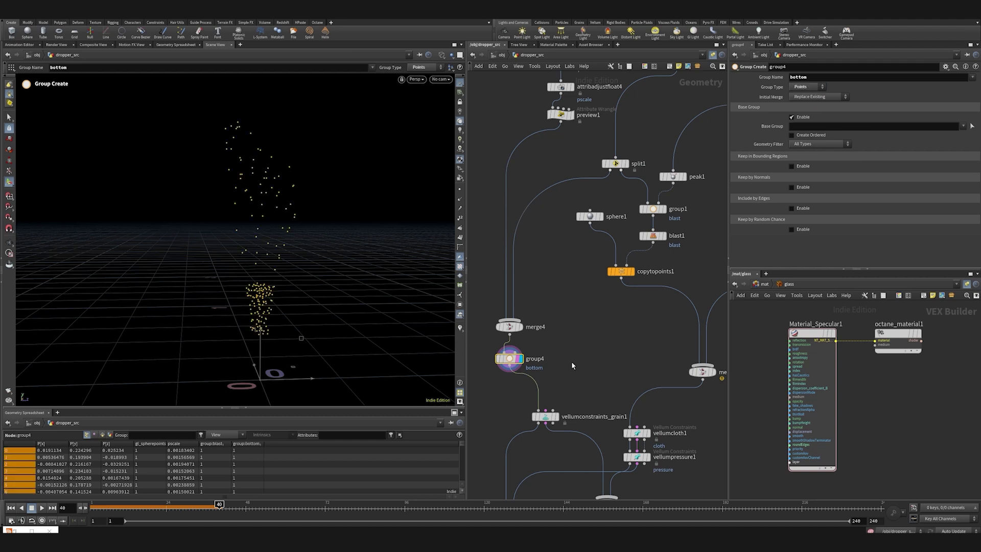
Step: Disable the bottom group's base group and keep points by random chance at 40 percent
click(792, 117)
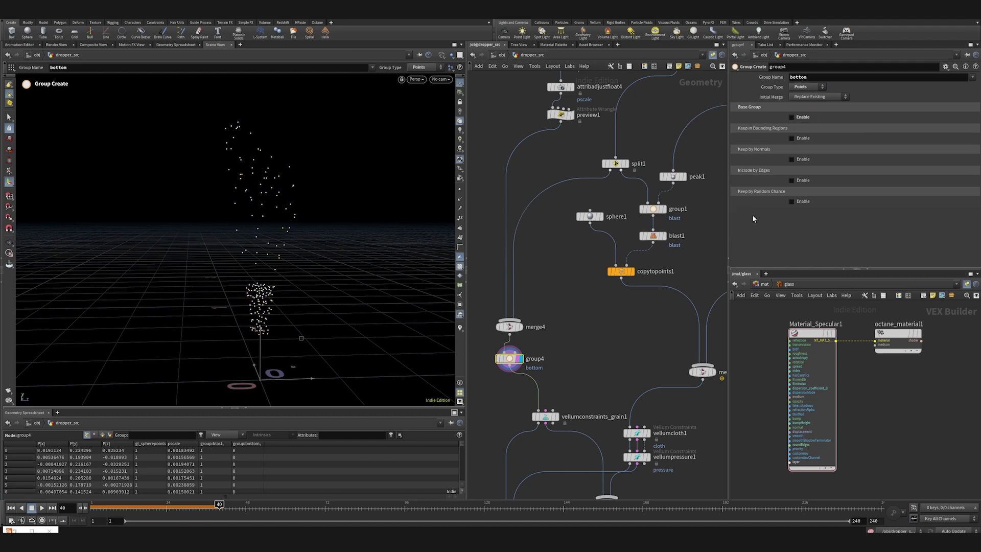
click(798, 203)
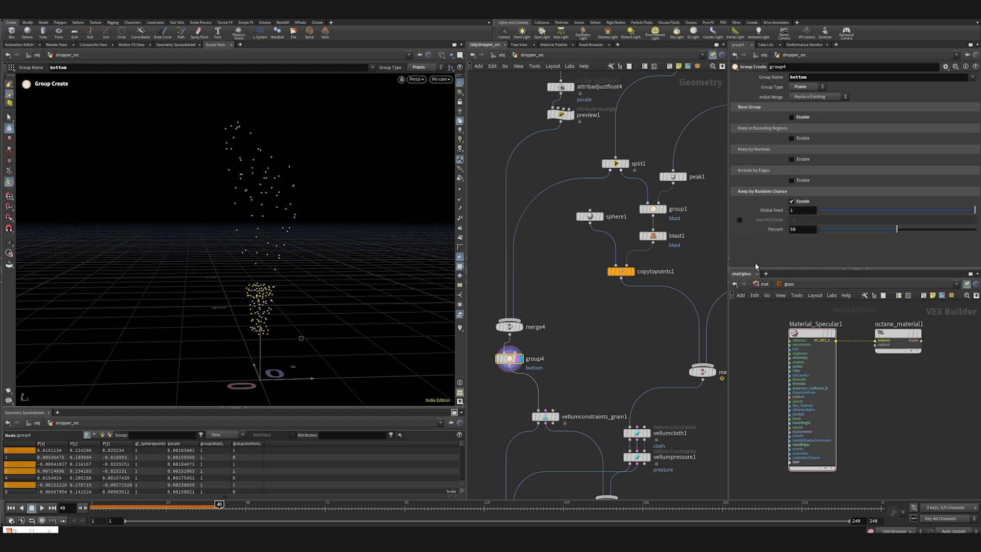
drag(793, 231, 790, 232)
text(4)
click(574, 342)
Step: Duplicate the bottom group node directly below it, name the copy's group top, and set its global seed to 0.38
middle_drag(574, 343, 590, 293)
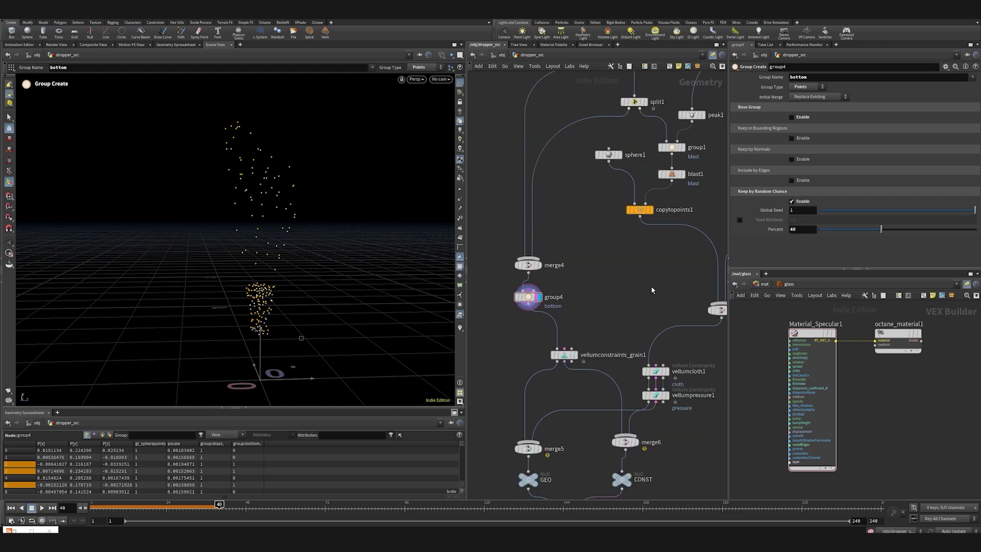
alt+drag(528, 298, 529, 330)
drag(820, 78, 696, 76)
text(top)
key(Return)
click(879, 210)
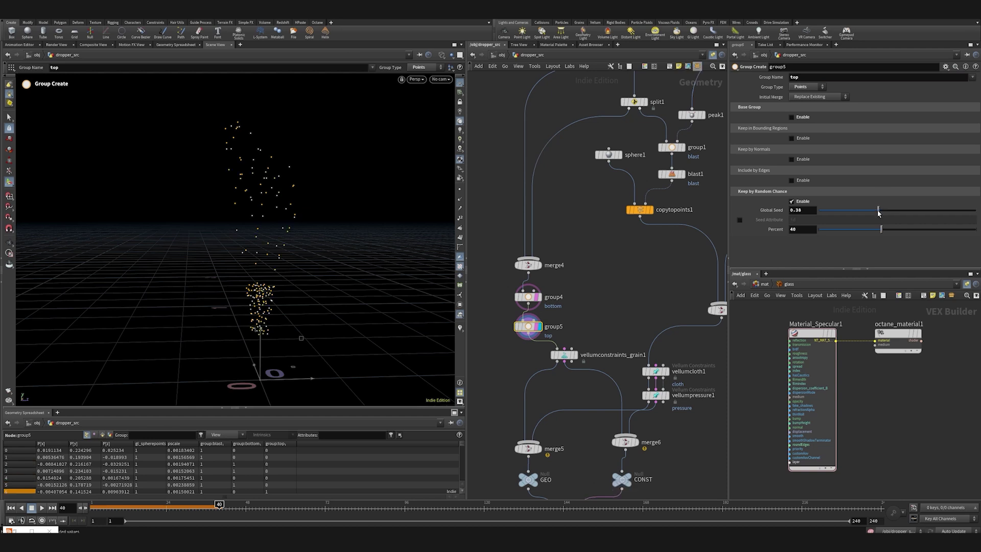
mouse_move(534, 340)
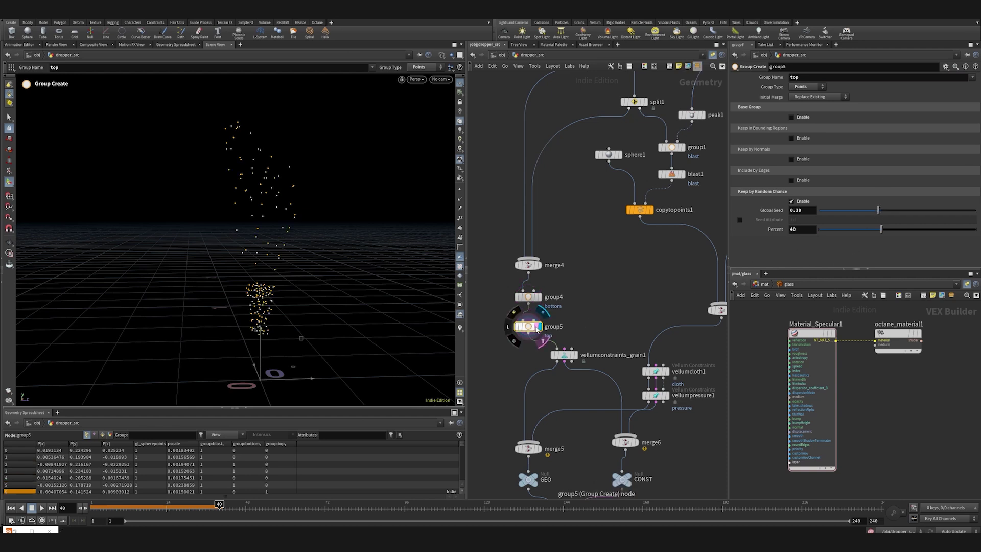
click(535, 339)
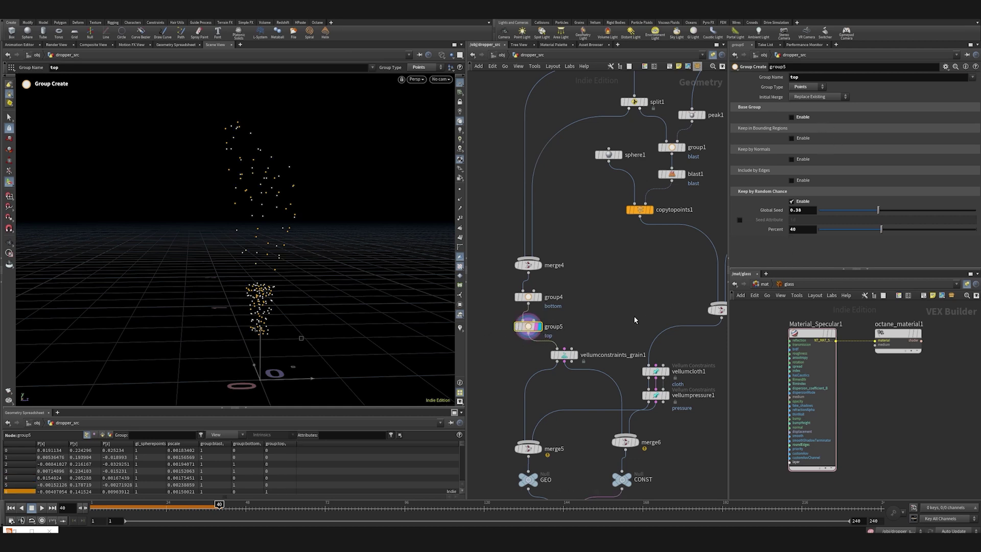
Step: Lay out merge4 and the bottom and top group nodes in an even column, and display merge3
middle_drag(633, 309, 593, 250)
scroll(593, 250, down, 1)
drag(553, 192, 498, 273)
key(l)
click(563, 237)
middle_drag(628, 250, 595, 279)
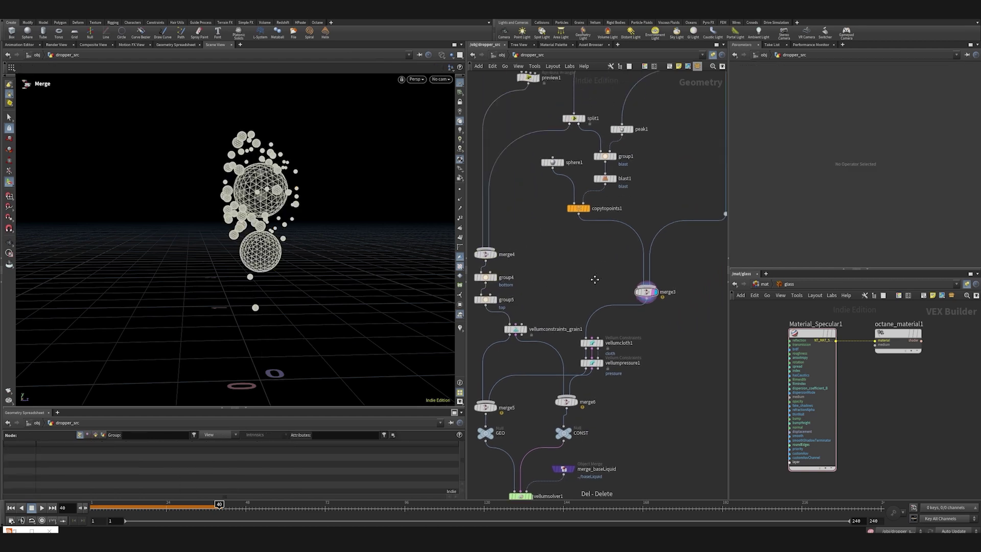
Step: Copy the bottom and top group nodes between blast1 and copytopoints1, and display copytopoints1 to check its group attributes
scroll(587, 307, down, 2)
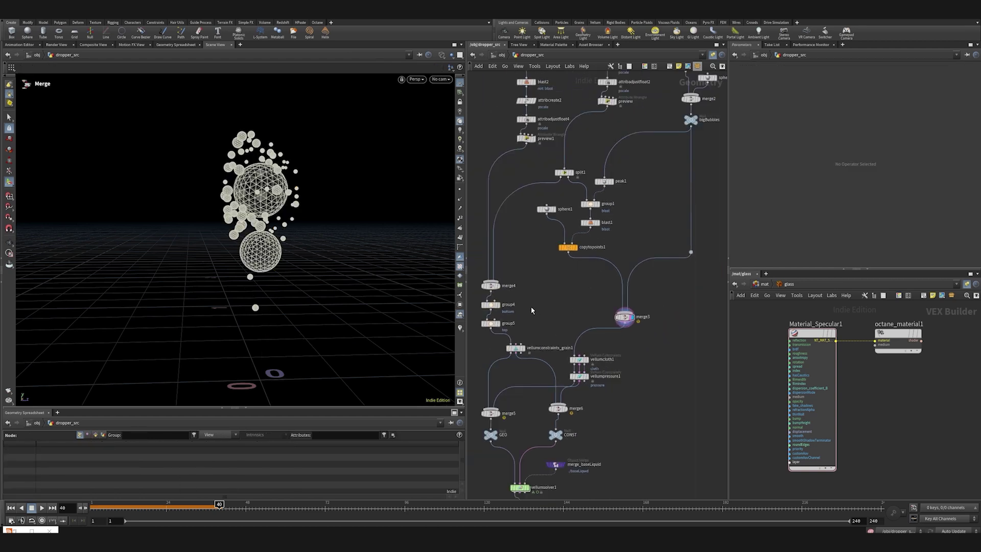
middle_drag(511, 306, 554, 334)
drag(505, 326, 631, 265)
click(650, 298)
click(638, 287)
click(634, 290)
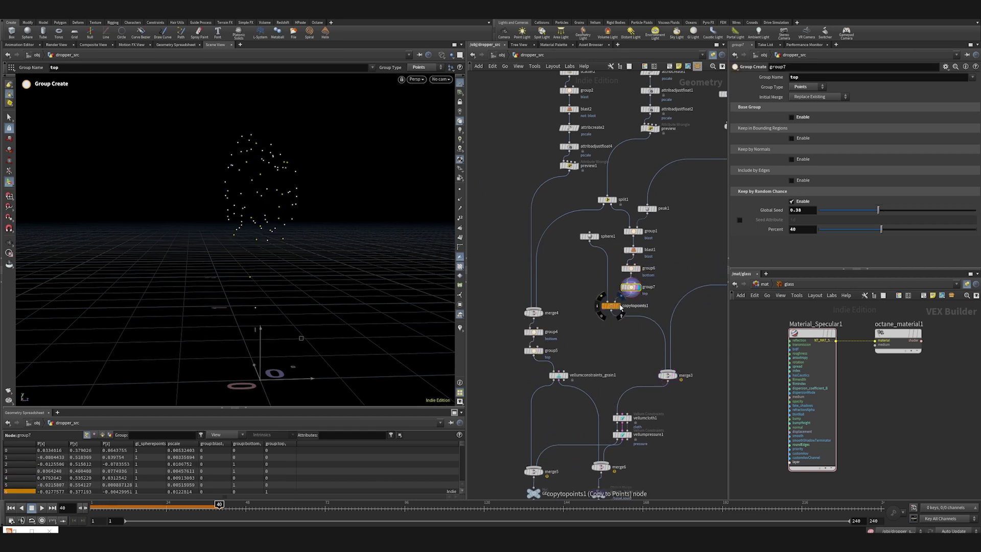
click(617, 306)
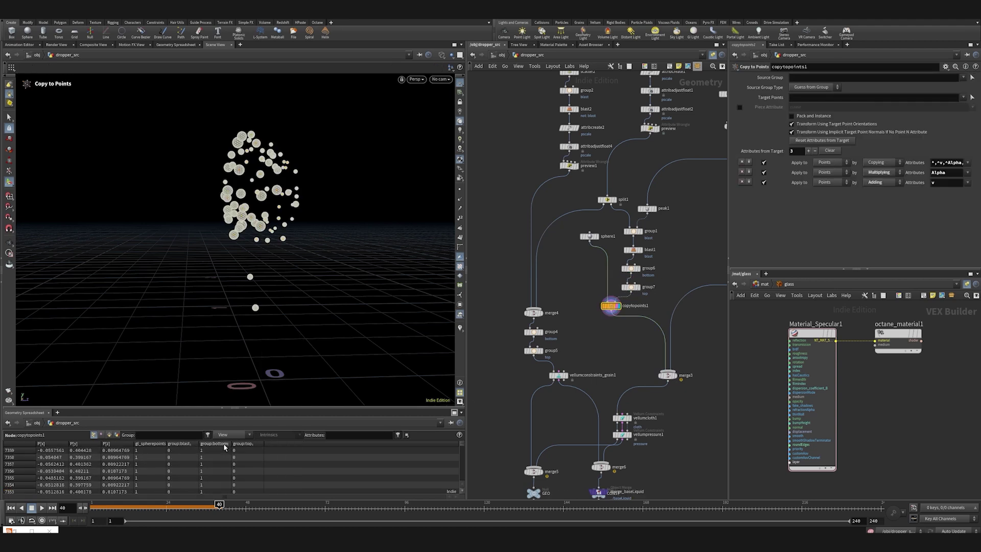
Step: Align group1, blast1 and the two copied group nodes in a column, and move copytopoints1 and sphere1 lower to match
middle_drag(622, 368, 528, 375)
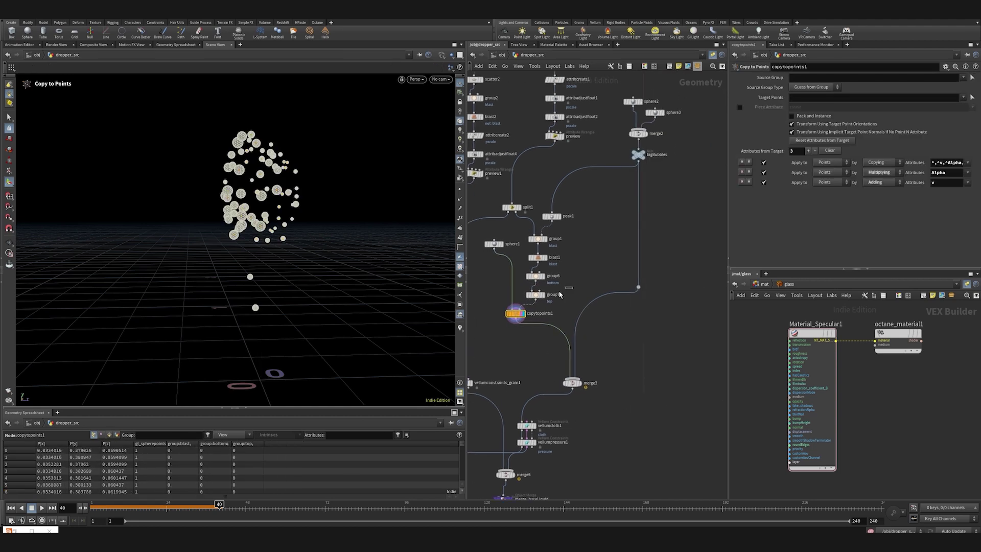
drag(550, 299, 524, 232)
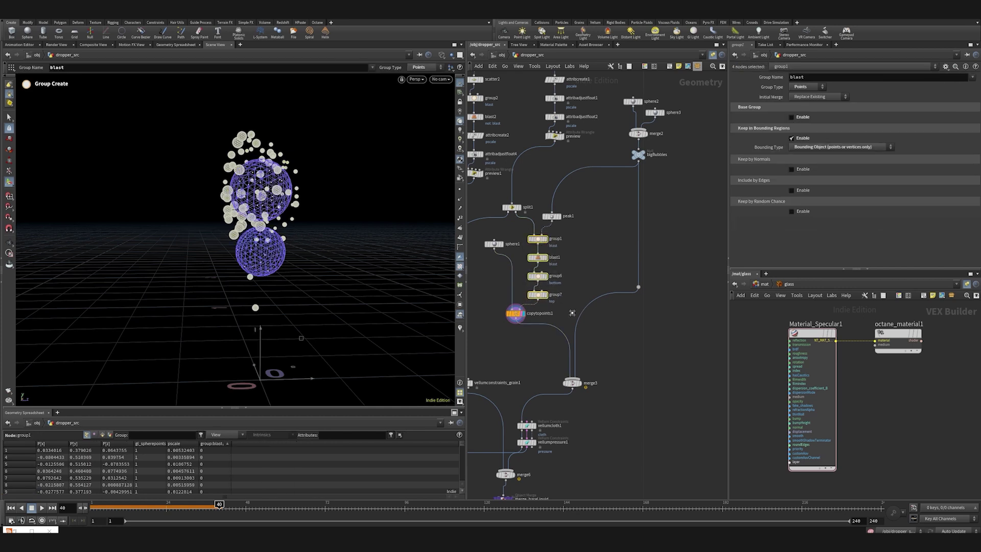
click(582, 293)
drag(515, 313, 515, 329)
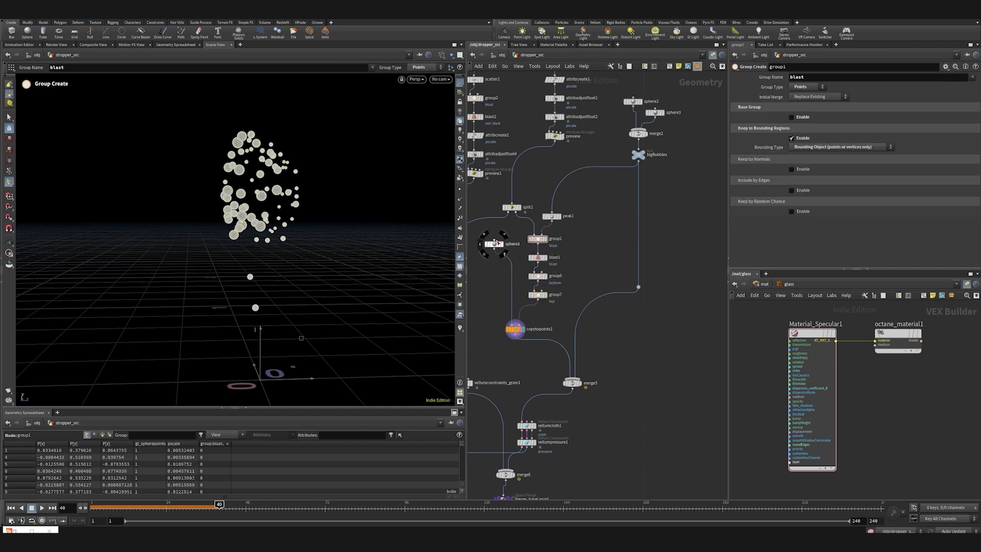
drag(494, 242, 492, 292)
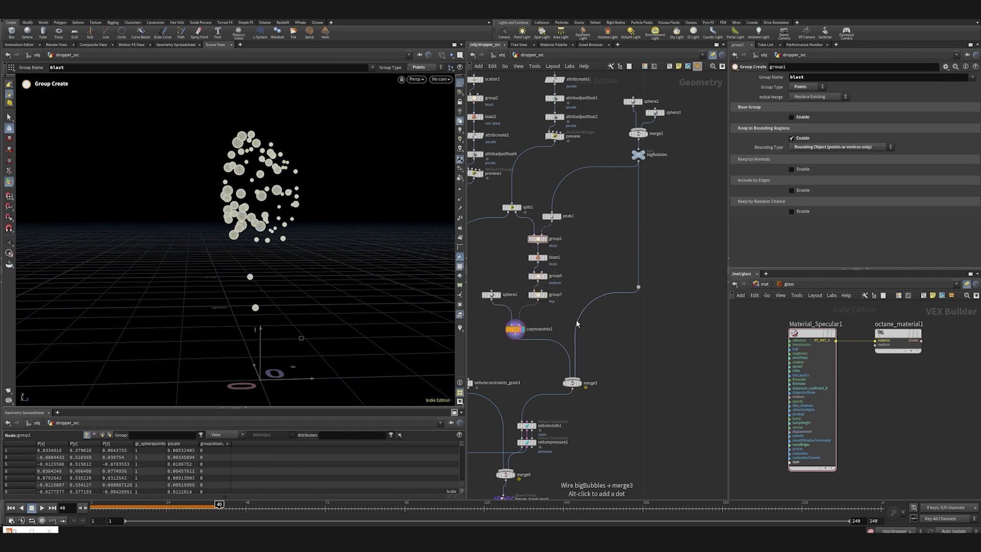
Step: Check the settings of sphere2 and of merge2, which feed the bigBubbles null
click(632, 101)
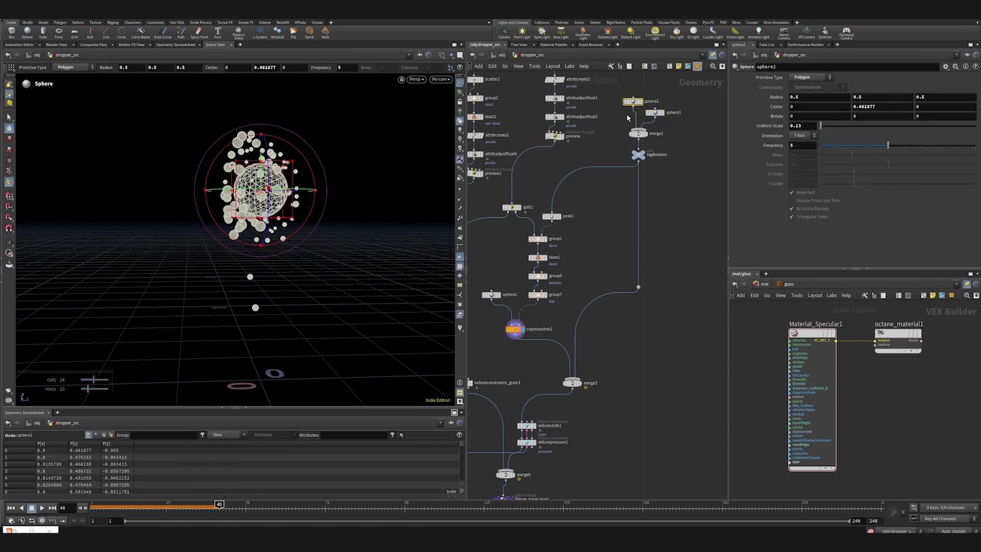
click(638, 134)
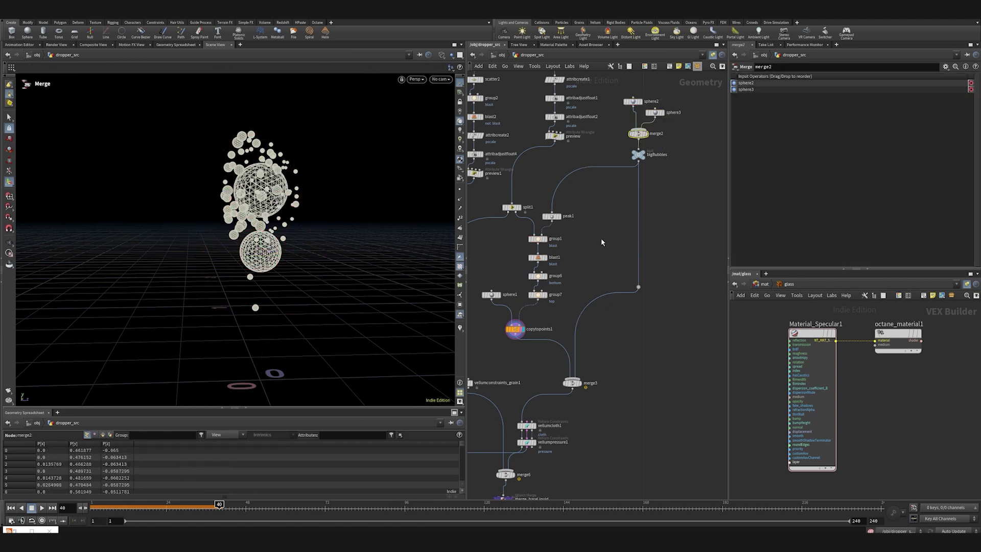
middle_drag(534, 395, 602, 207)
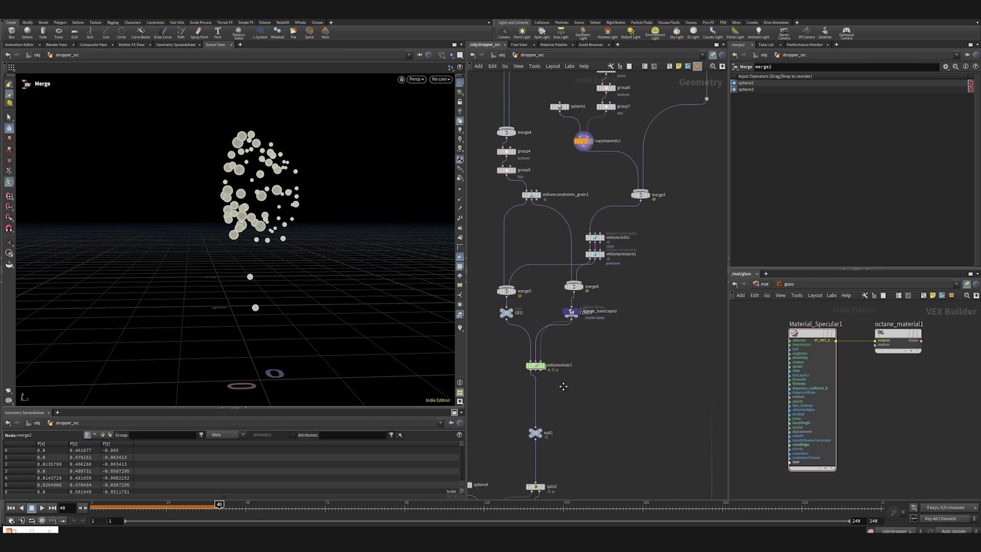
Step: Display vellumsolver1, return to frame 1 and open popforce1 in the solver's forces network
scroll(542, 406, up, 5)
click(547, 284)
double_click(536, 284)
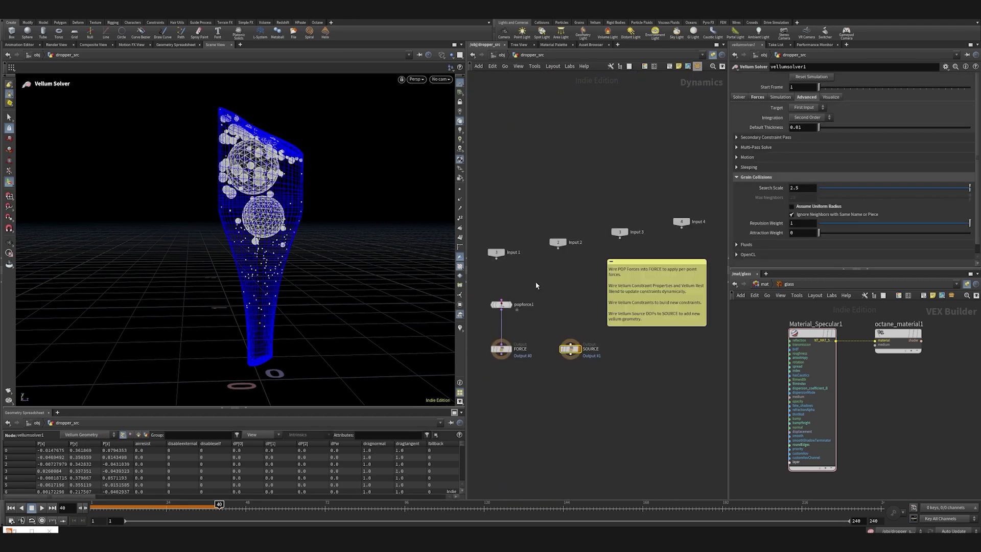
drag(100, 505, 76, 507)
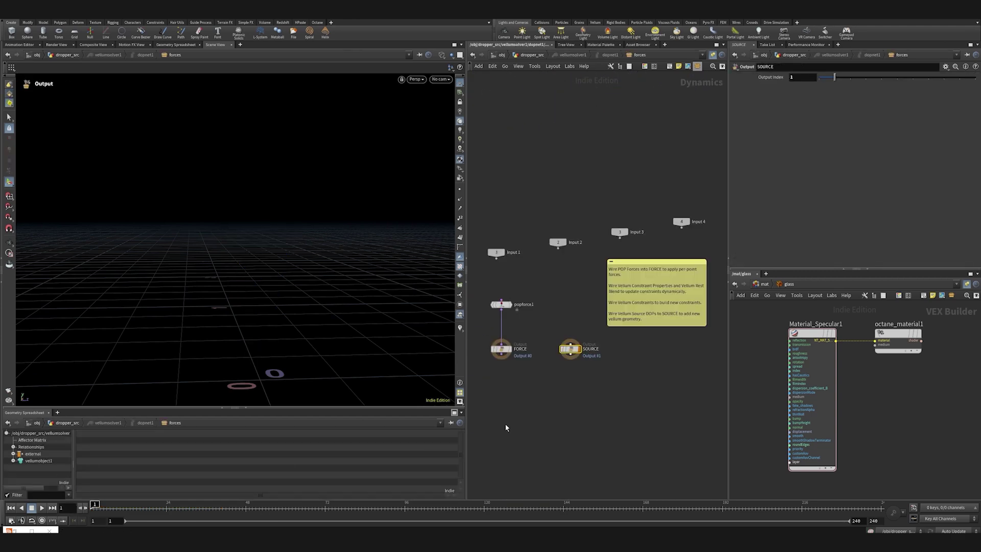
scroll(529, 288, up, 3)
click(558, 319)
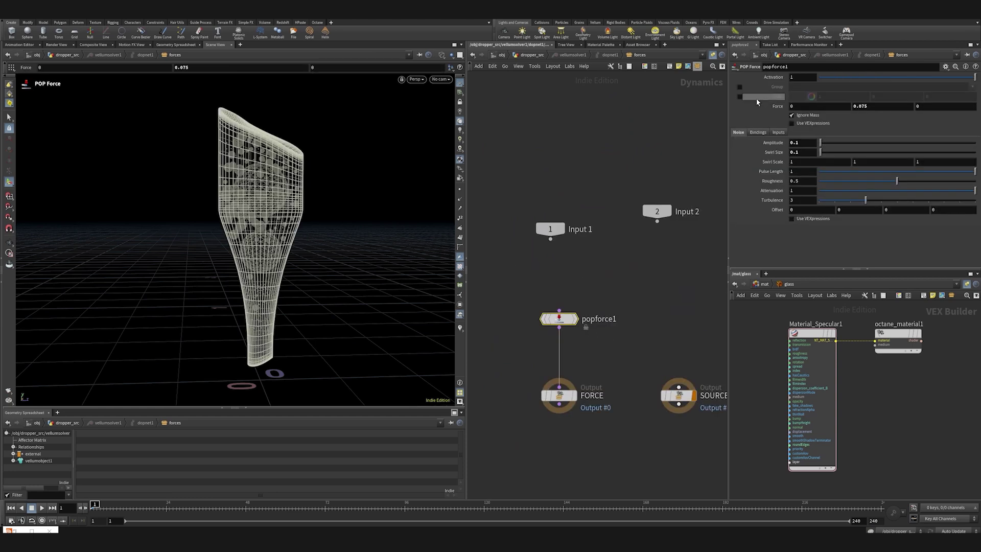
Step: Enable group filtering on popforce1, and set its noise amplitude to 0 and swirl size to 1
click(740, 87)
click(801, 143)
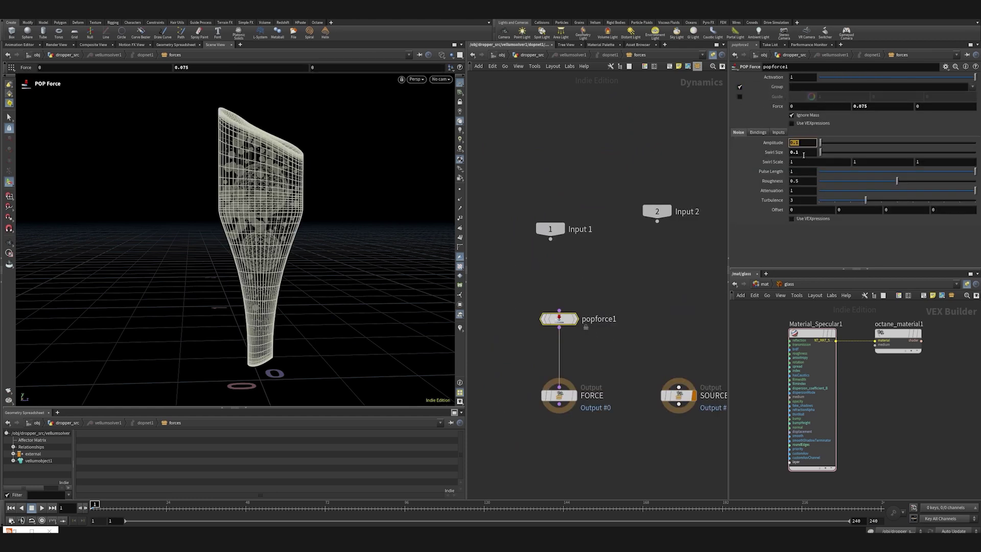
text(0)
click(801, 152)
text(0)
key(Return)
drag(799, 152, 751, 175)
text(1)
key(Return)
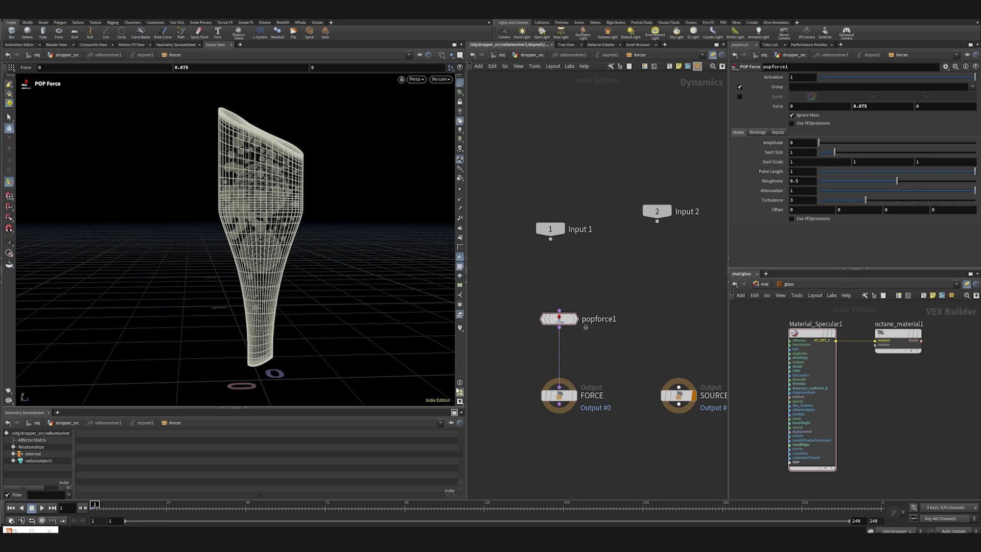
Step: Restrict popforce1 to the top group and set its Y force to 0.05
click(970, 88)
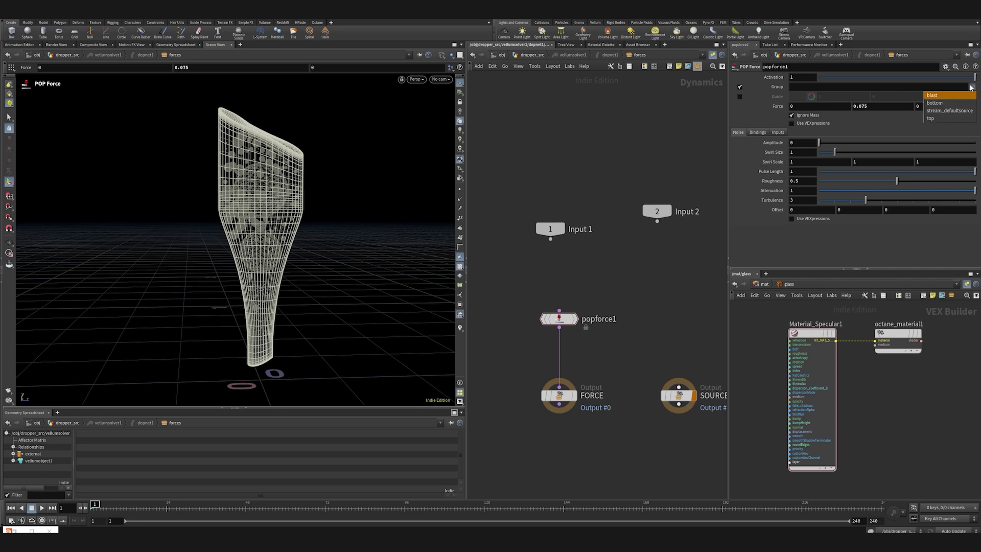
click(931, 118)
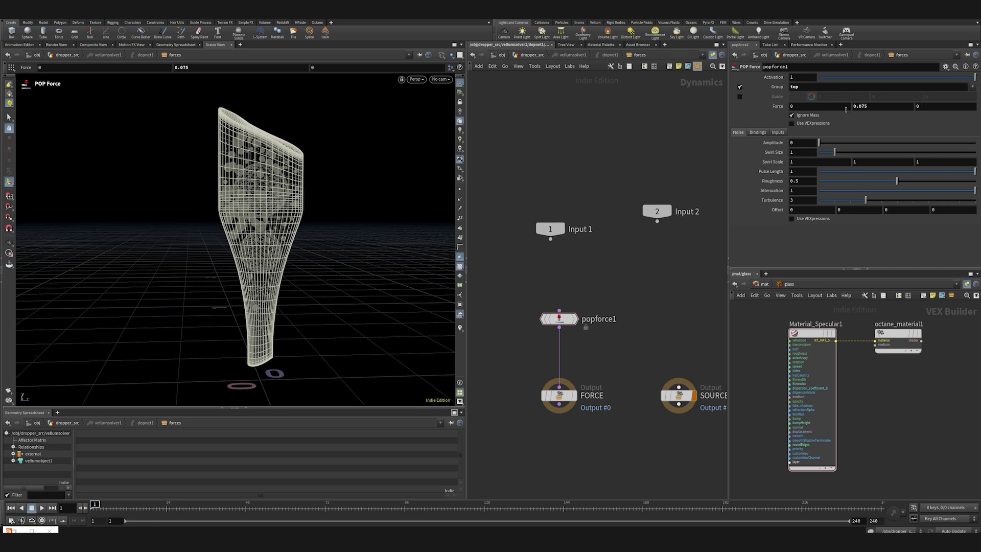
drag(861, 114, 862, 119)
key(Return)
Step: Rename popforce1 as top, and insert a copy of it named bottom between it and the FORCE output
double_click(595, 320)
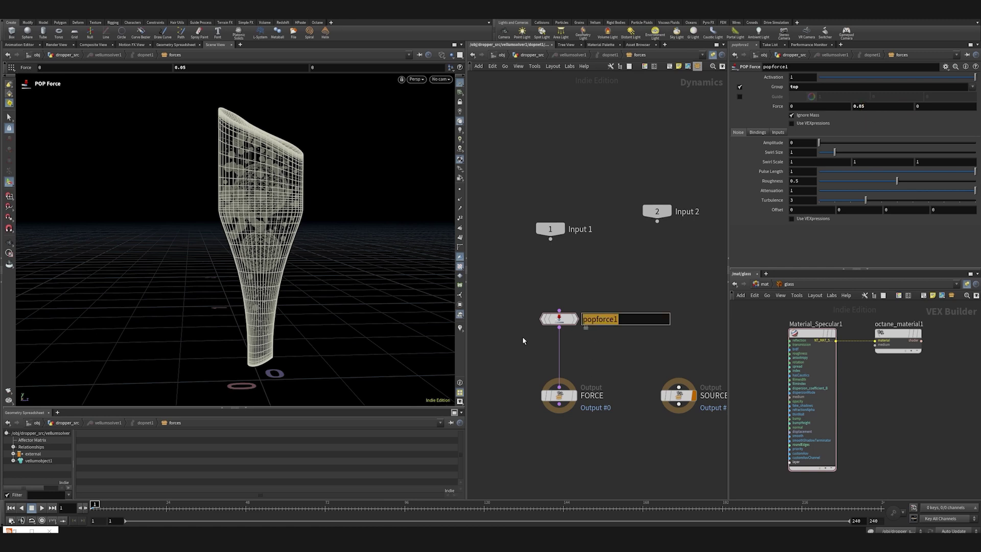
text(top)
key(Return)
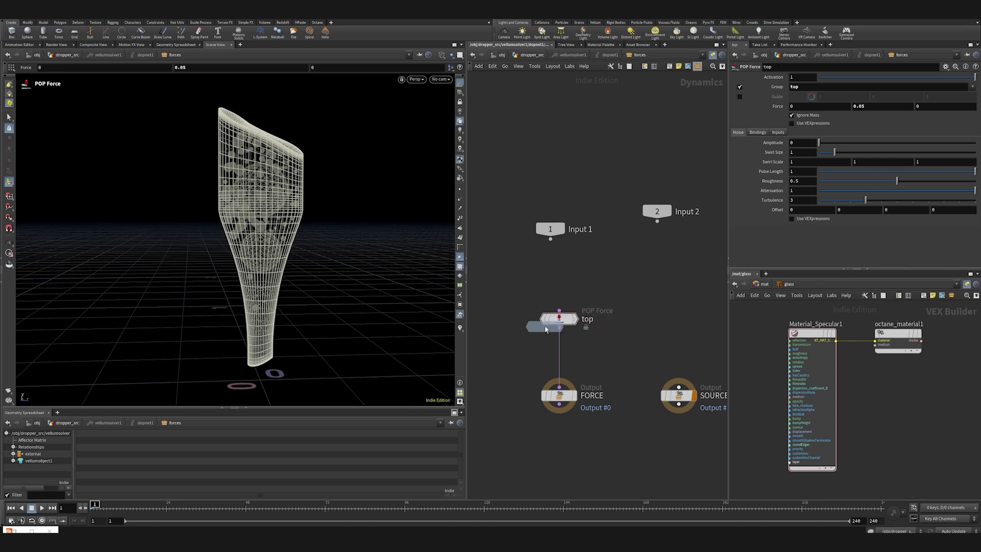
click(566, 354)
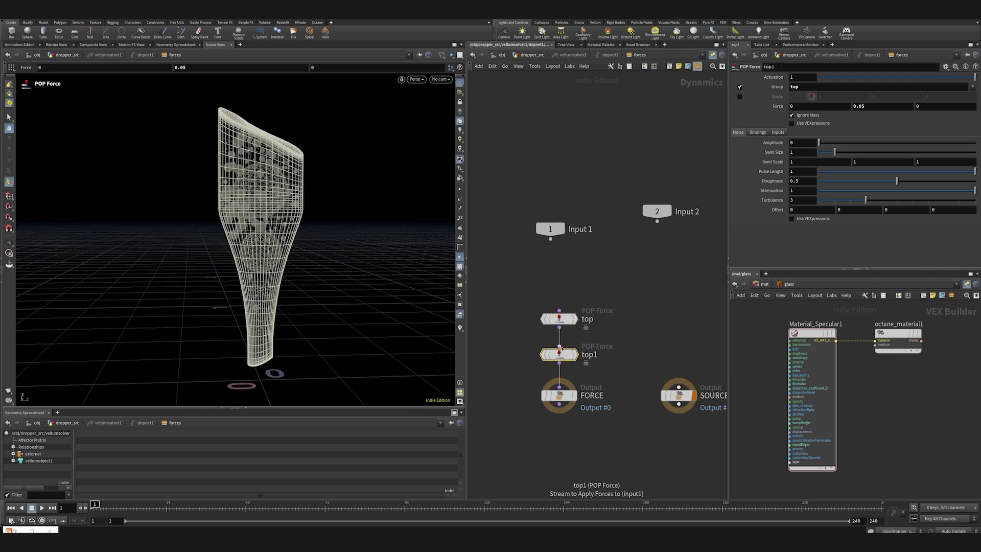
key(F2)
text(bottom)
key(Return)
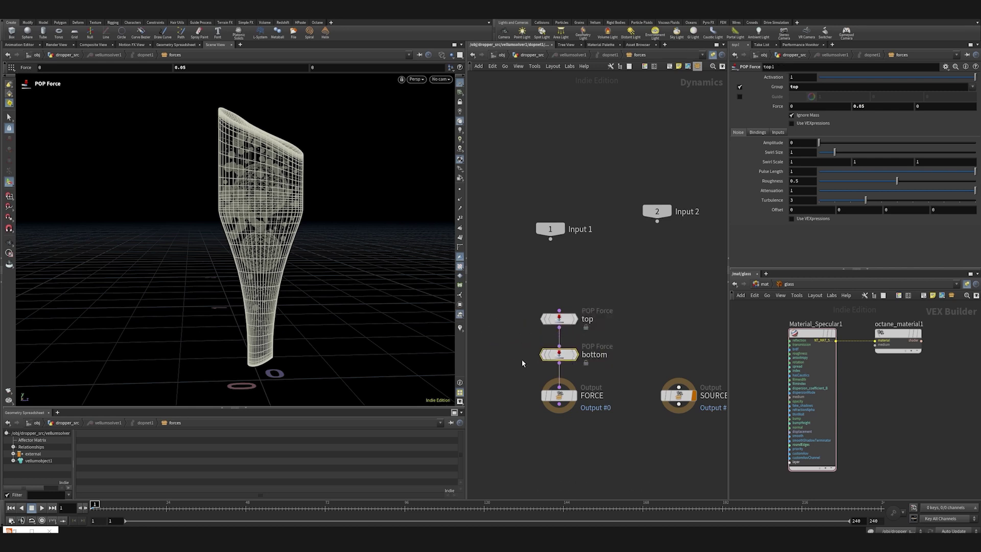
Step: Set the Y force of the bottom POP Force to -0.05
click(854, 106)
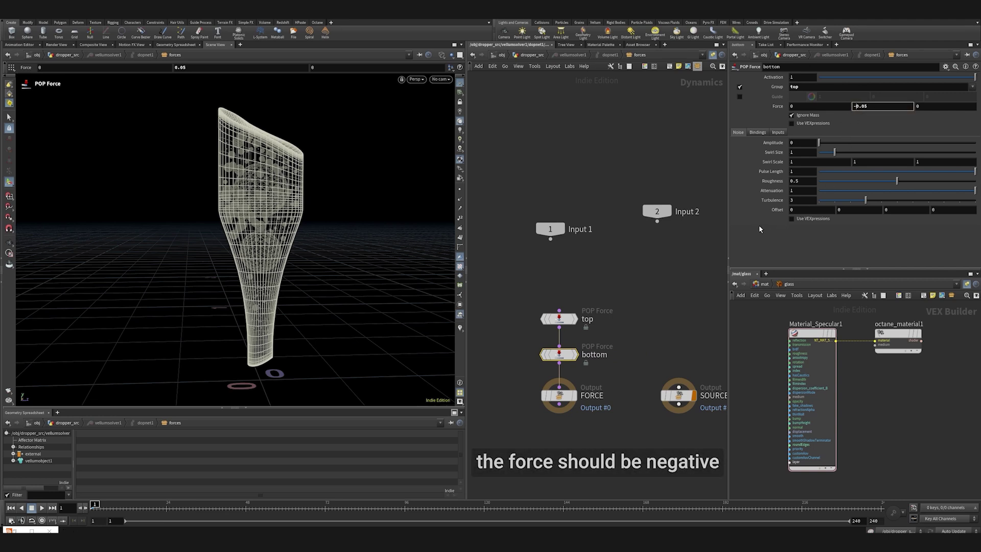
text(-)
key(Return)
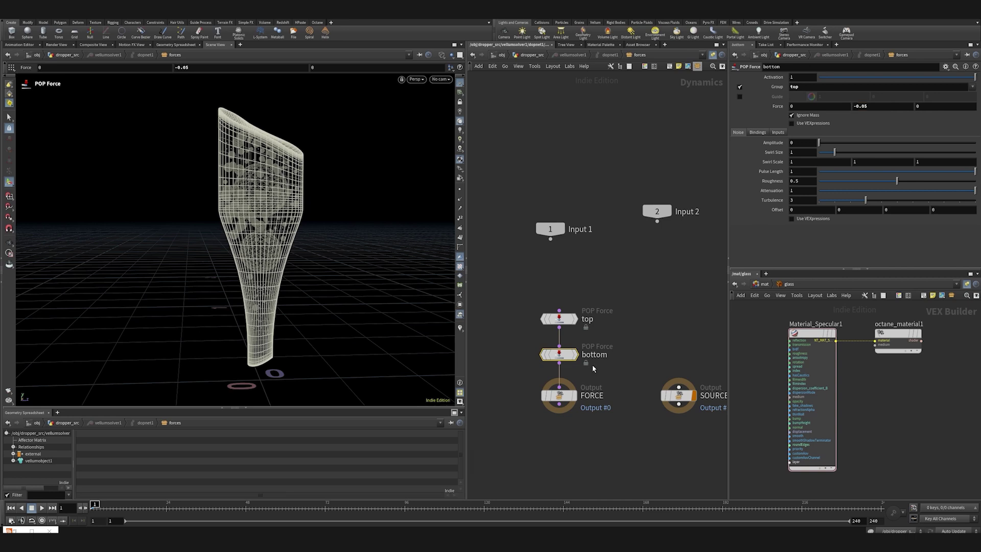
Step: Move the FORCE output lower, and insert a new POP Force named noise between bottom and FORCE
drag(562, 395, 562, 466)
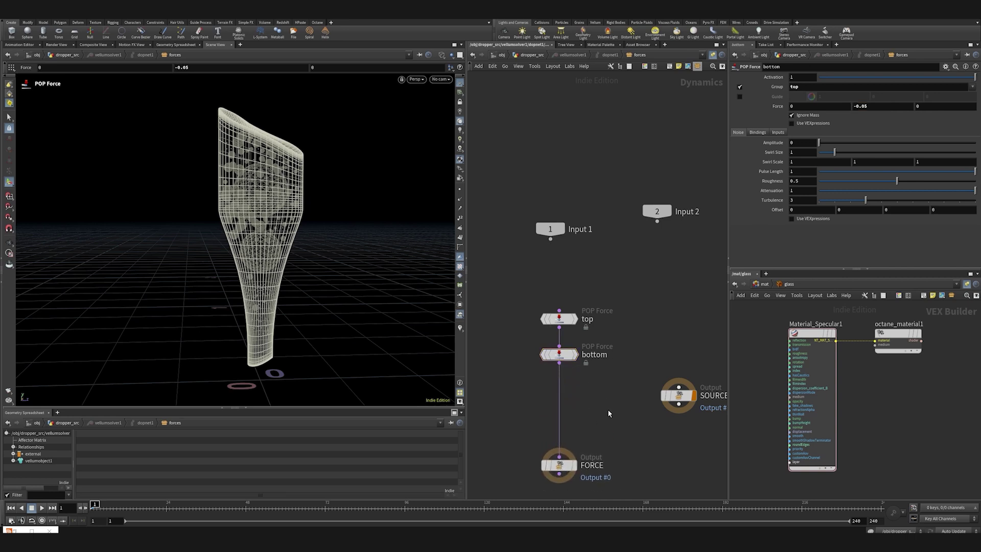
key(Tab)
text(for)
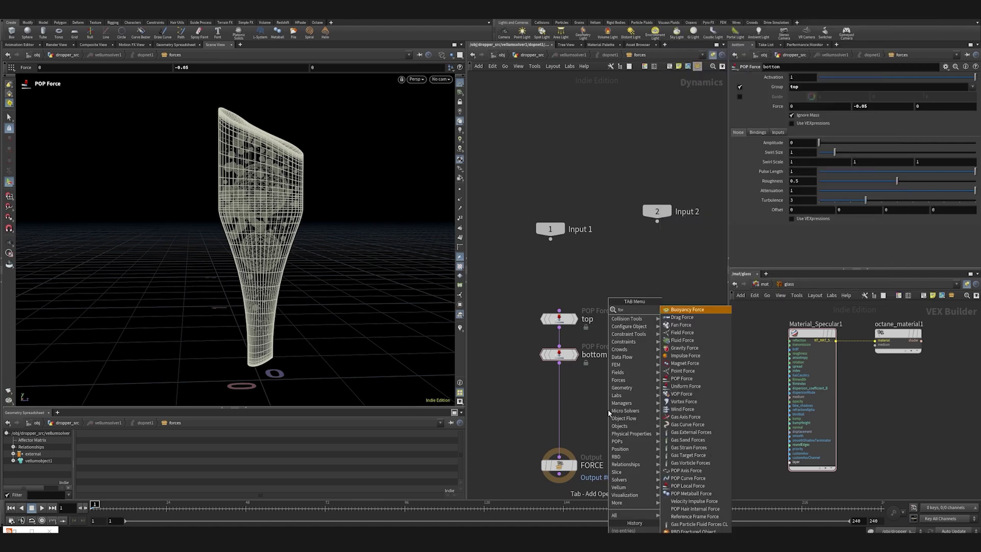
click(682, 378)
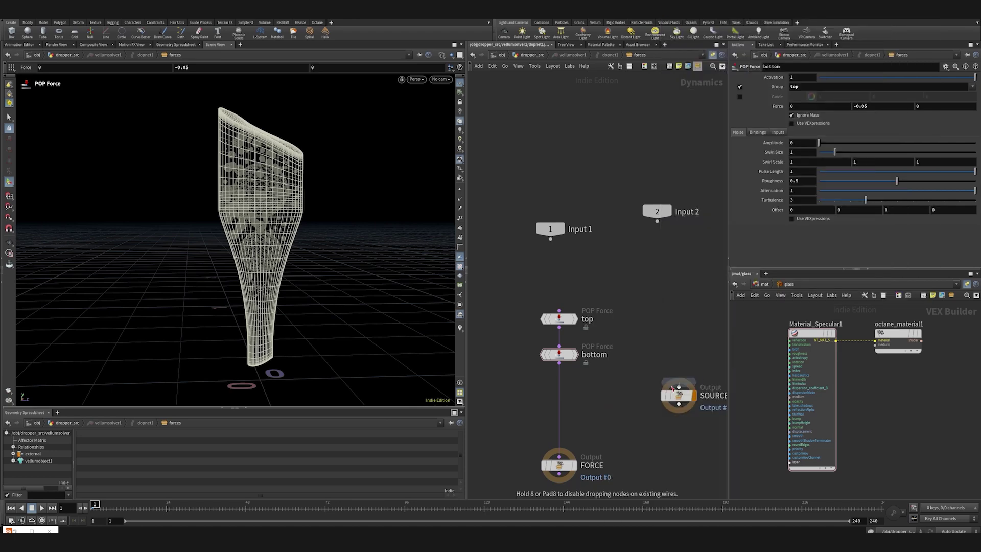
click(559, 395)
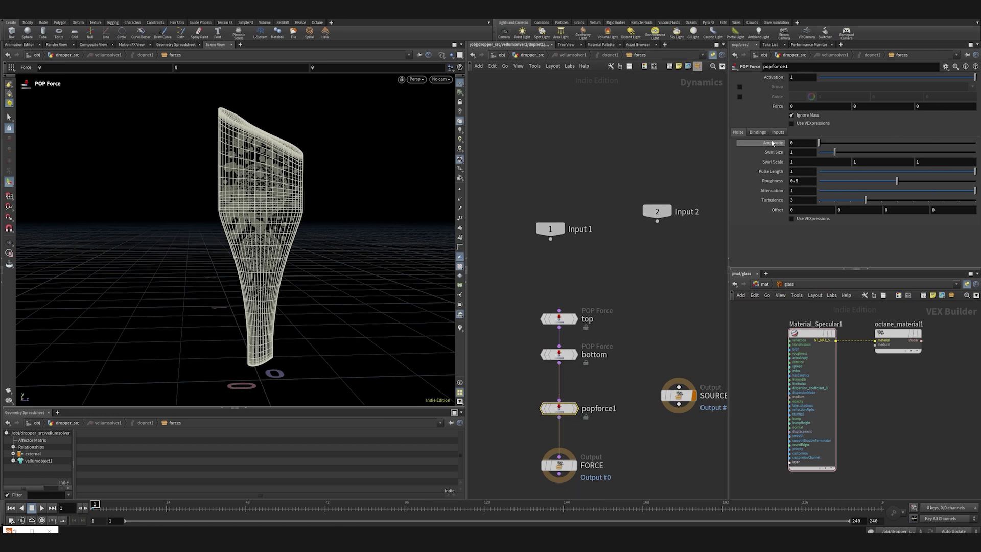
double_click(597, 408)
text(noise)
key(Return)
Step: Set the noise force's amplitude to 0.1, swirl size to 0.1 and pulse length to 2
click(795, 143)
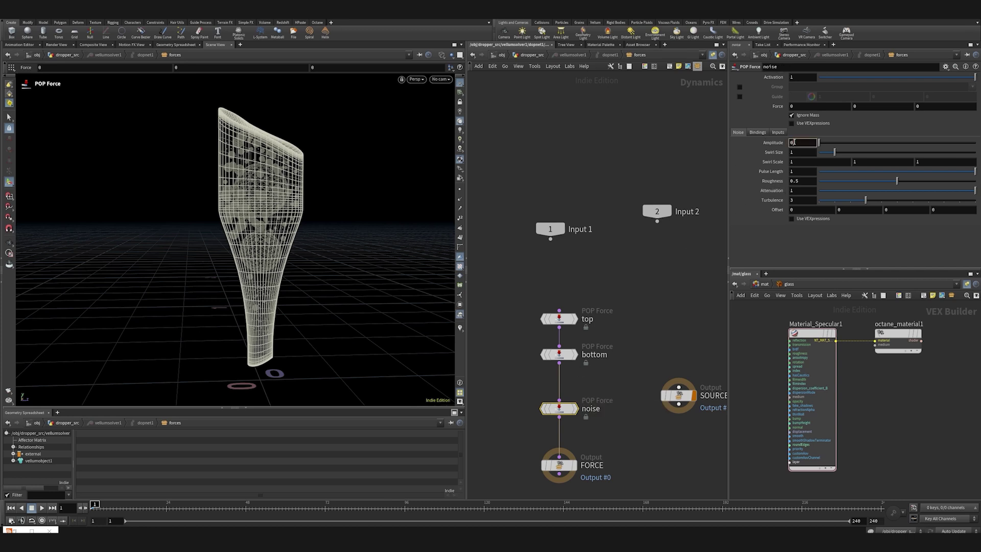
text(.1)
key(Tab)
text(0.1)
click(802, 171)
text(2)
key(Return)
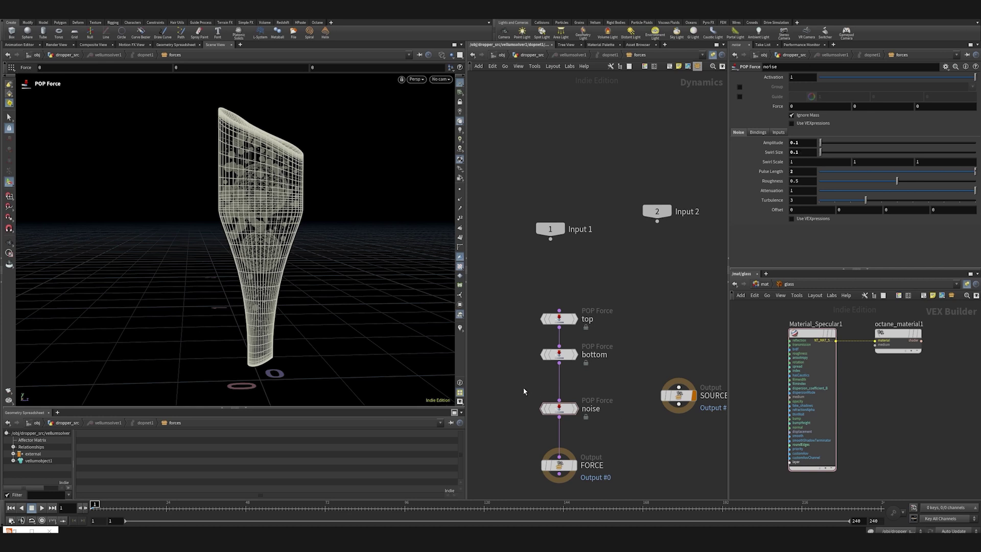
Step: Change the bottom POP Force's group to bottom only
drag(510, 343, 578, 368)
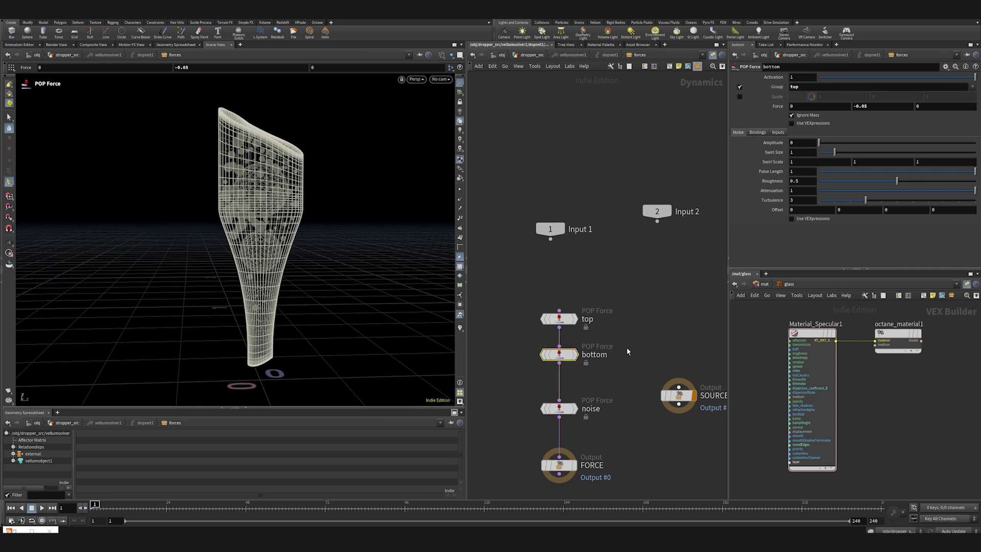
click(972, 87)
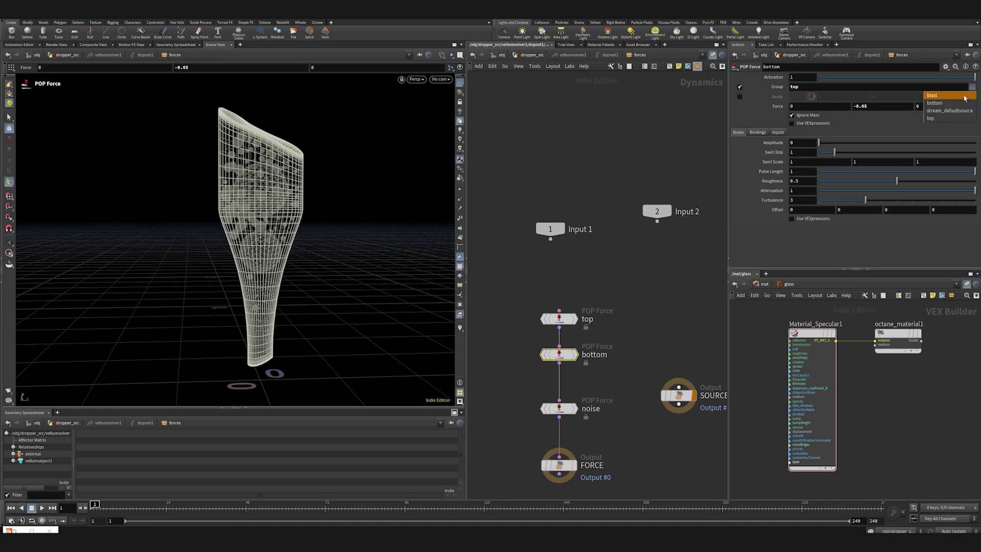
click(961, 102)
click(802, 87)
key(BackSpace)
key(BackSpace)
key(BackSpace)
key(BackSpace)
key(Return)
Step: Return to dropper_src, display null1 and play the simulation with real-time playback toggled on
click(525, 55)
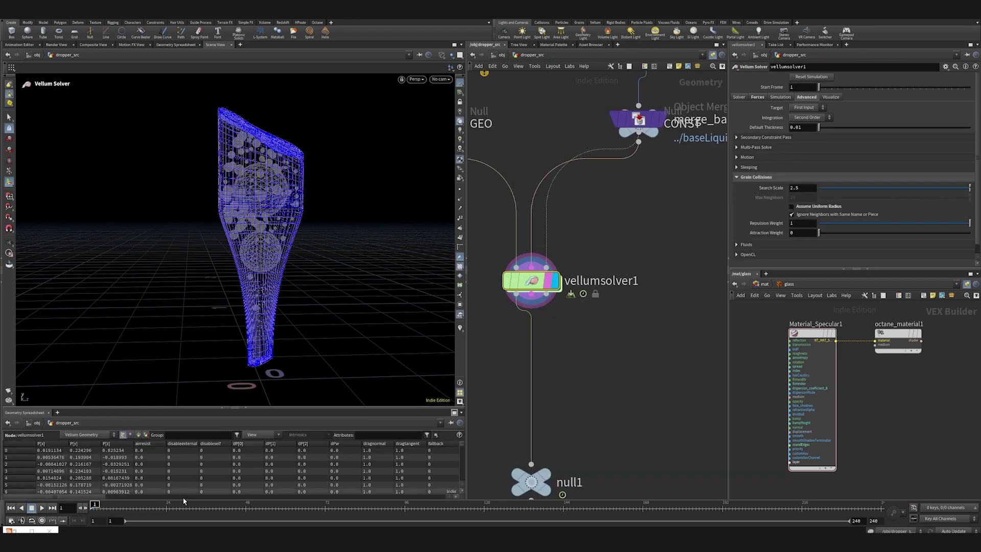
click(42, 508)
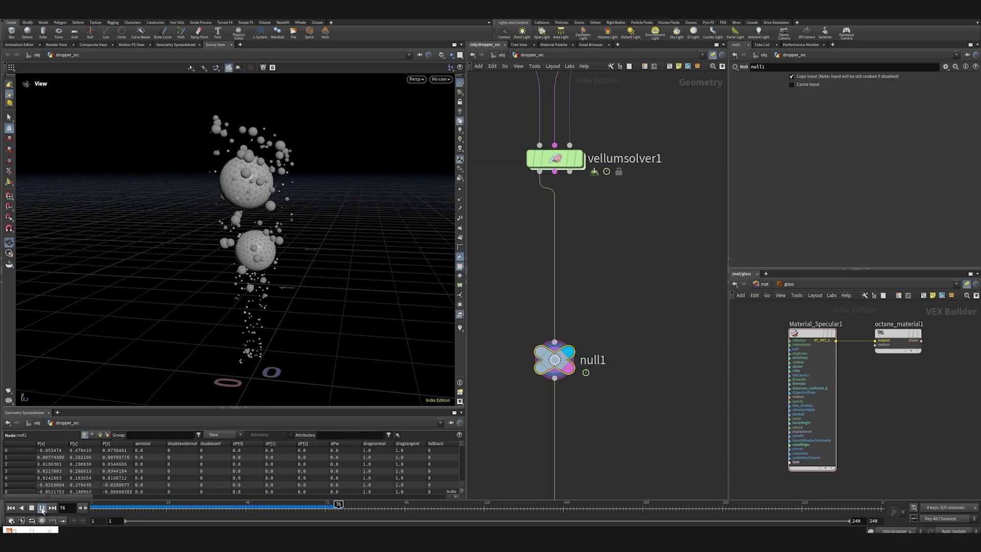
click(43, 521)
click(32, 508)
click(43, 510)
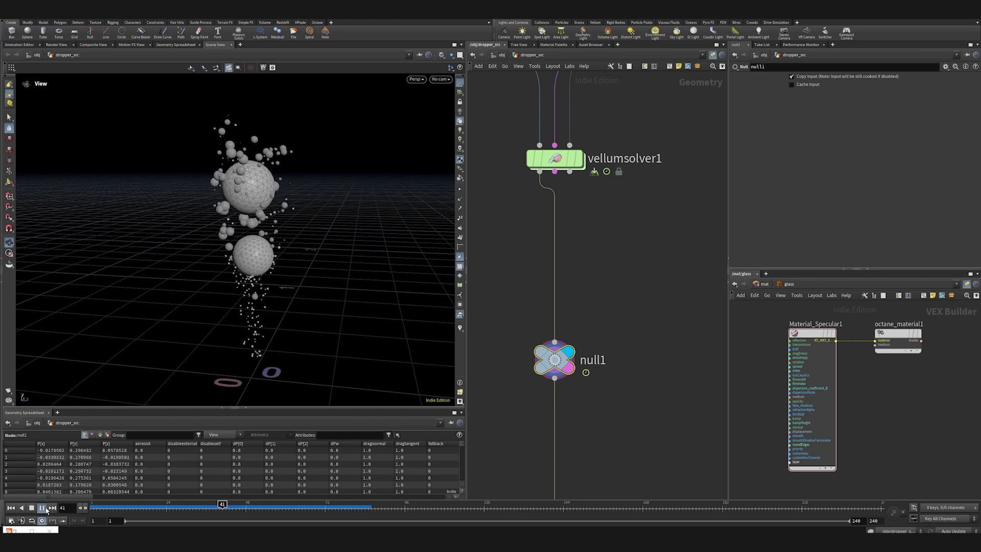
click(31, 509)
Step: Replay the bubble simulation from the start and examine the motion from a higher angle
drag(235, 219, 284, 260)
drag(311, 512, 93, 511)
key(Up)
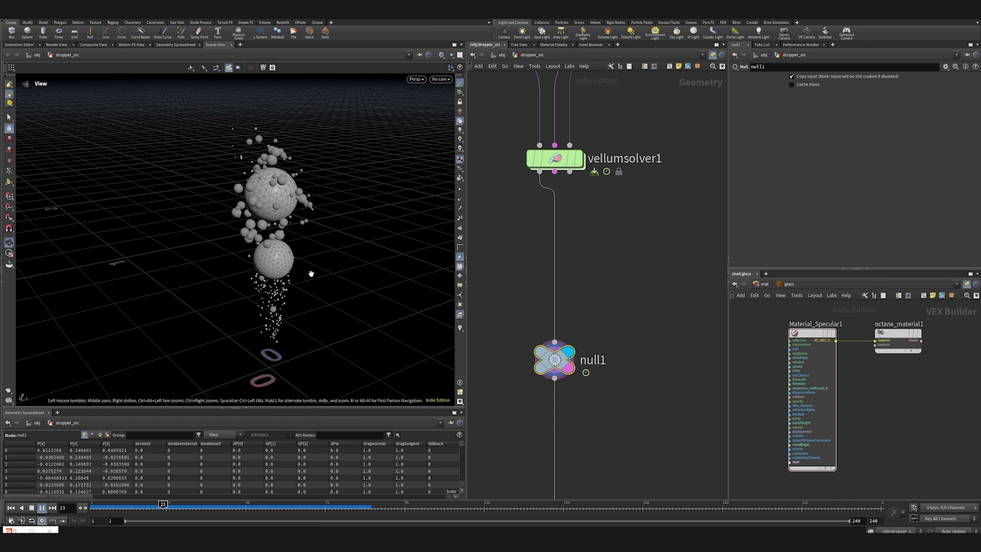
key(Up)
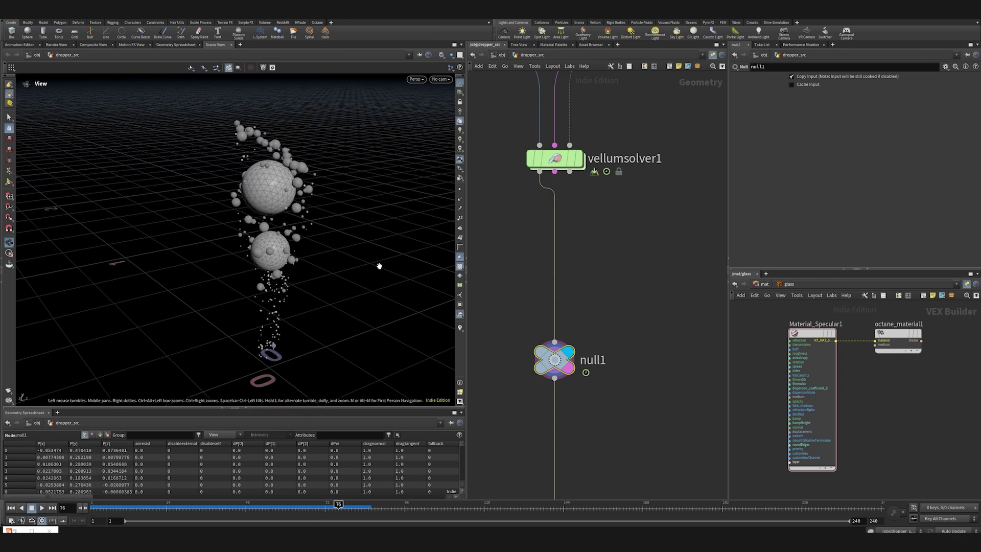
Step: Insert a POP Drag node between noise and FORCE in the solver's forces network, with air resistance 2
double_click(555, 159)
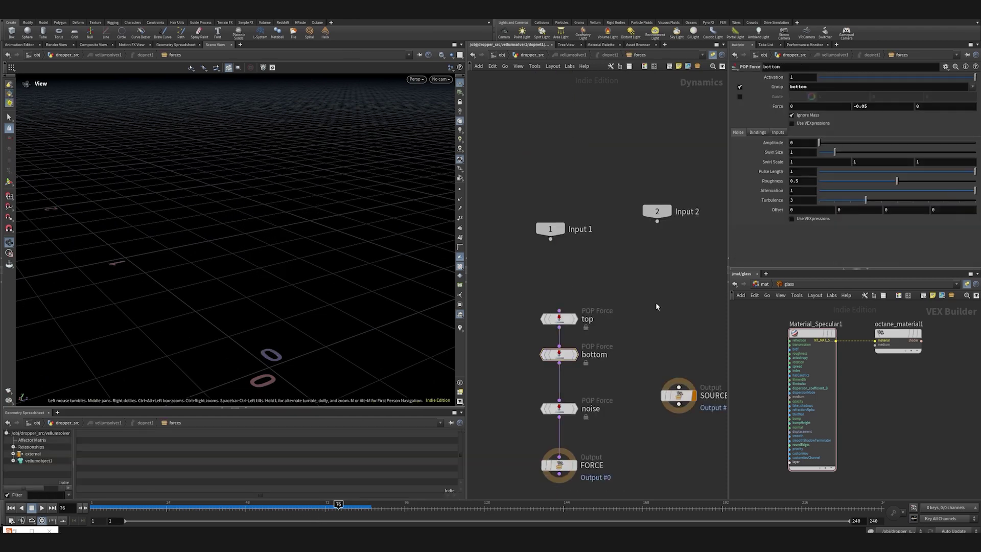
key(Tab)
text(pop dra)
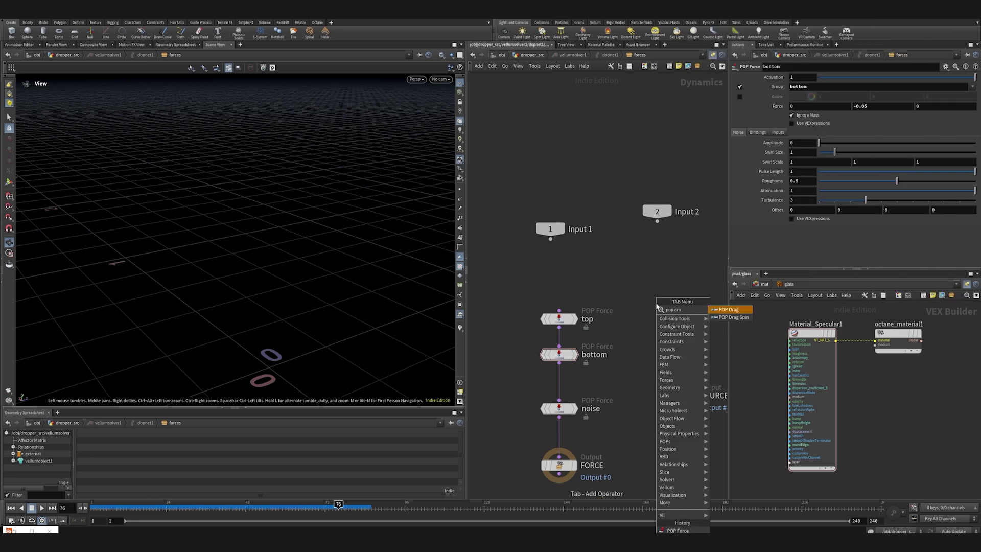
click(726, 309)
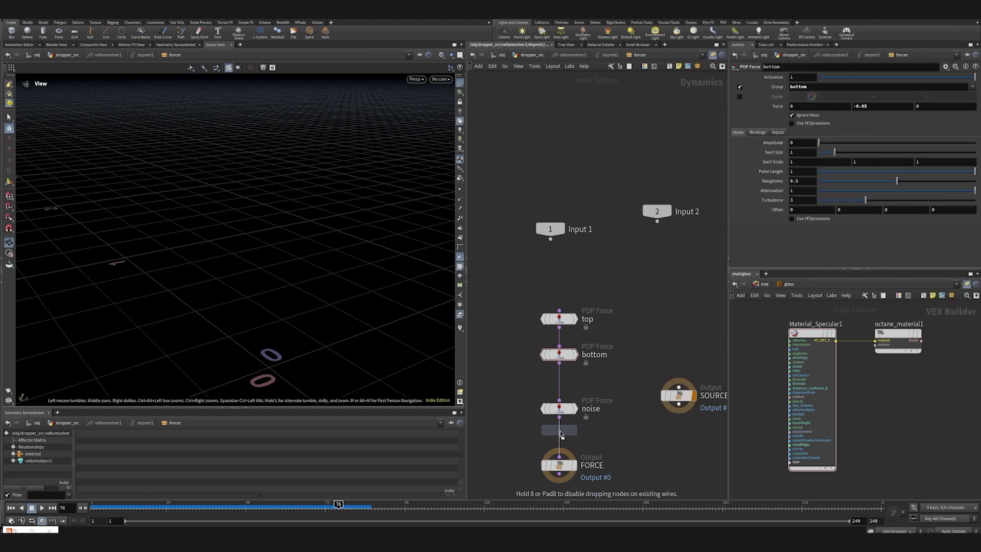
click(567, 433)
drag(805, 115, 700, 176)
text(2)
click(641, 287)
Step: Return to dropper_src and replay the simulation from the first frame to check the effect of the drag
click(533, 55)
click(11, 507)
click(42, 507)
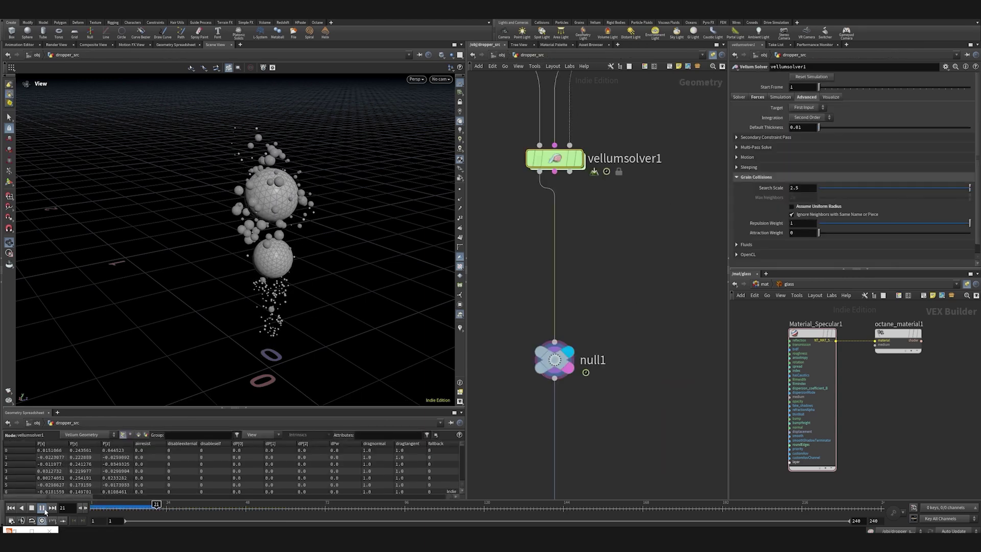
click(31, 508)
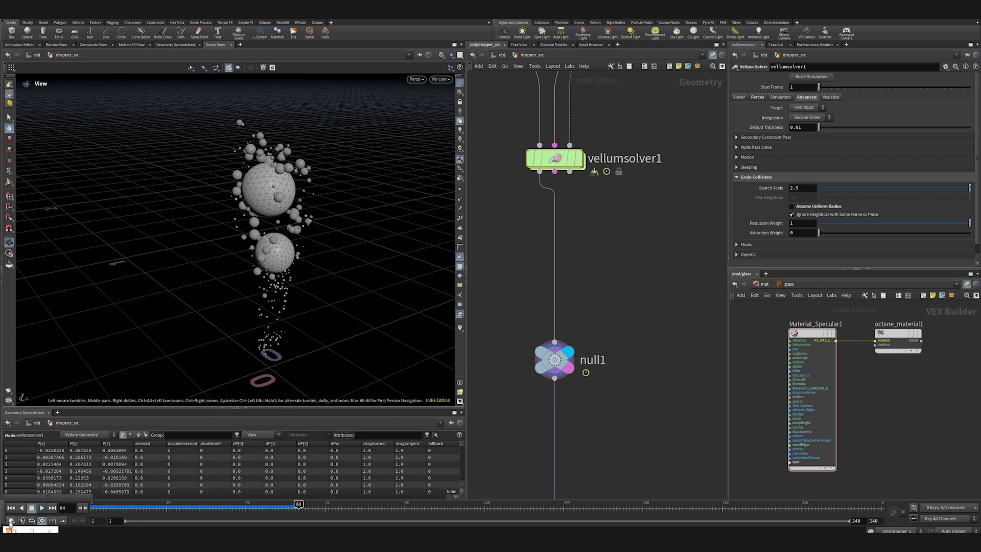
Step: Set the global animation frame rate to 30 FPS and apply it
click(10, 521)
double_click(32, 364)
text(30)
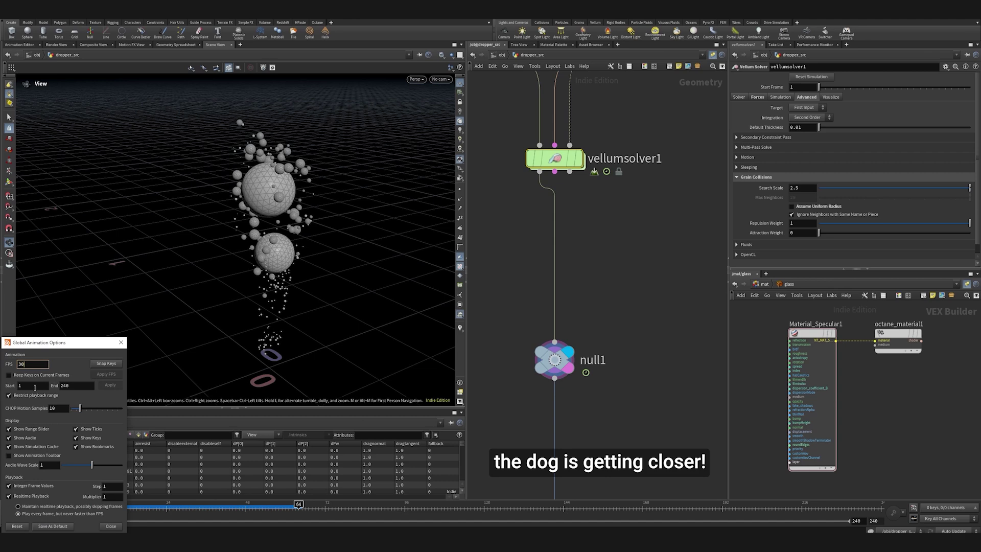
key(Return)
click(107, 374)
click(121, 341)
Step: Play the simulation at the new frame rate and examine the bubbles up close
key(Up)
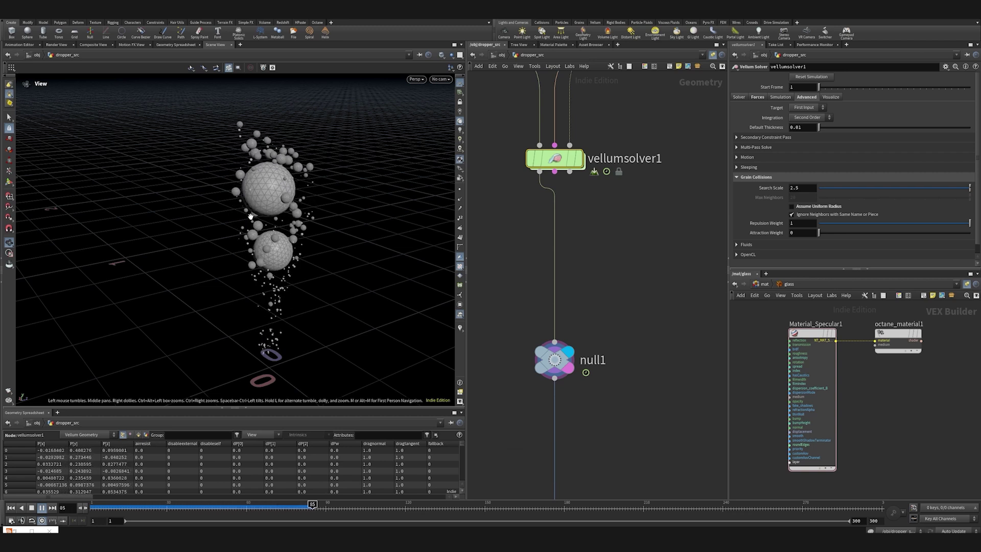
click(32, 507)
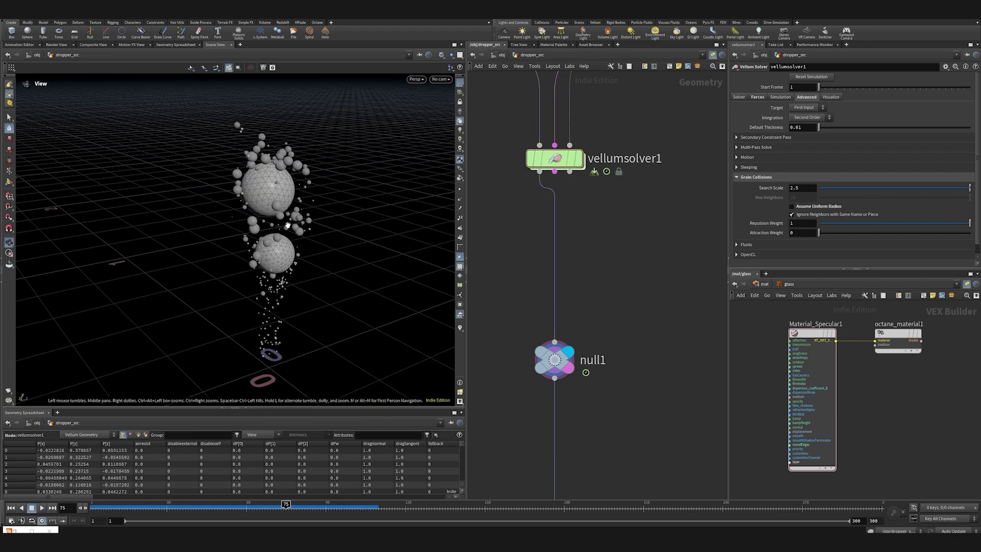
drag(285, 224, 316, 250)
scroll(313, 200, up, 5)
Step: Insert a Subdivide node between merge2 and the bigBubbles null in the dropper_src network
middle_drag(632, 260, 592, 380)
scroll(593, 380, down, 6)
scroll(630, 283, up, 2)
scroll(631, 285, up, 2)
middle_drag(596, 226, 521, 424)
mouse_move(587, 246)
middle_down()
mouse_move(593, 265)
mouse_move(578, 295)
mouse_move(545, 333)
middle_up()
key(Tab)
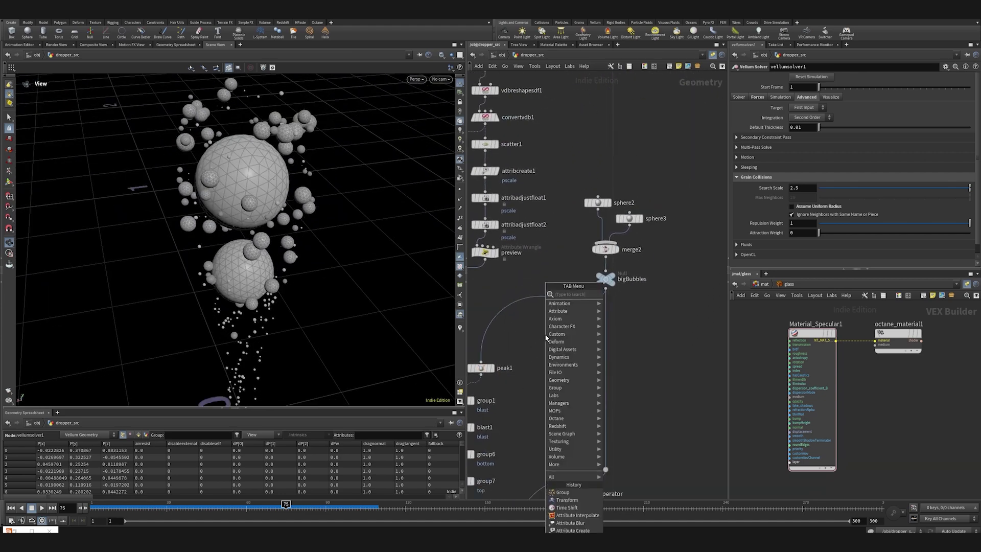
text(su)
click(617, 295)
click(606, 264)
Step: Return to frame 1 and set the big bubbles' subdivision to the OpenSubdiv Loop algorithm with depth 2
drag(134, 506, 65, 518)
click(817, 97)
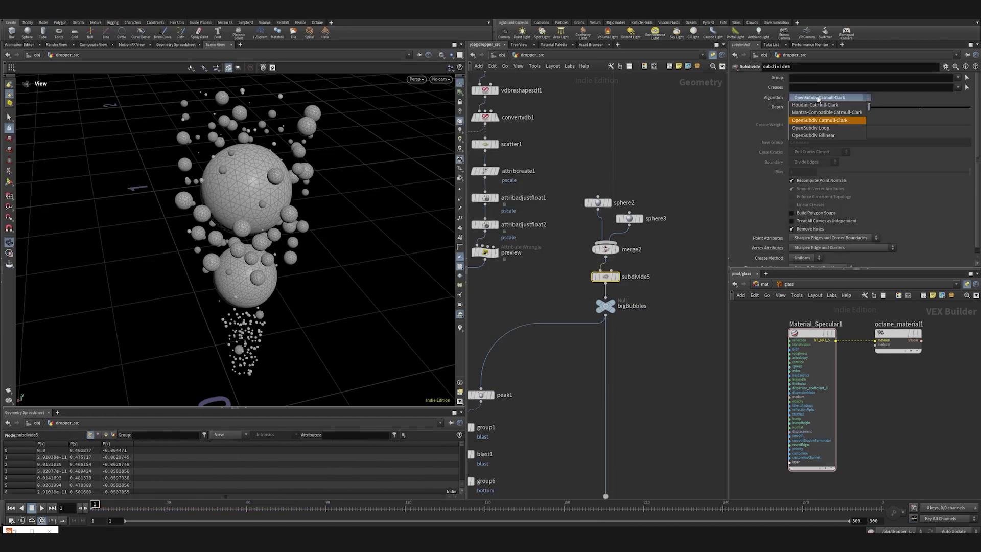
click(813, 129)
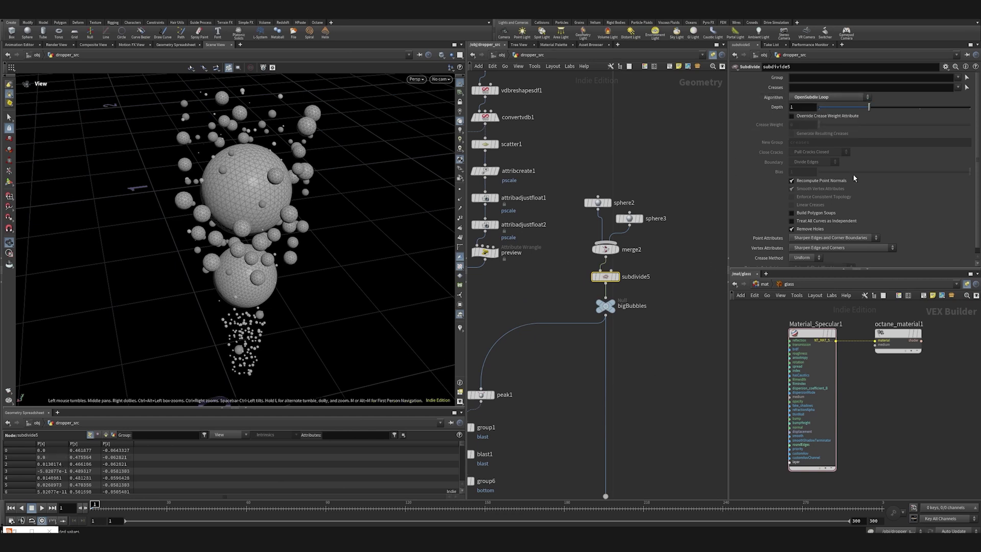
click(809, 108)
text(2)
key(Return)
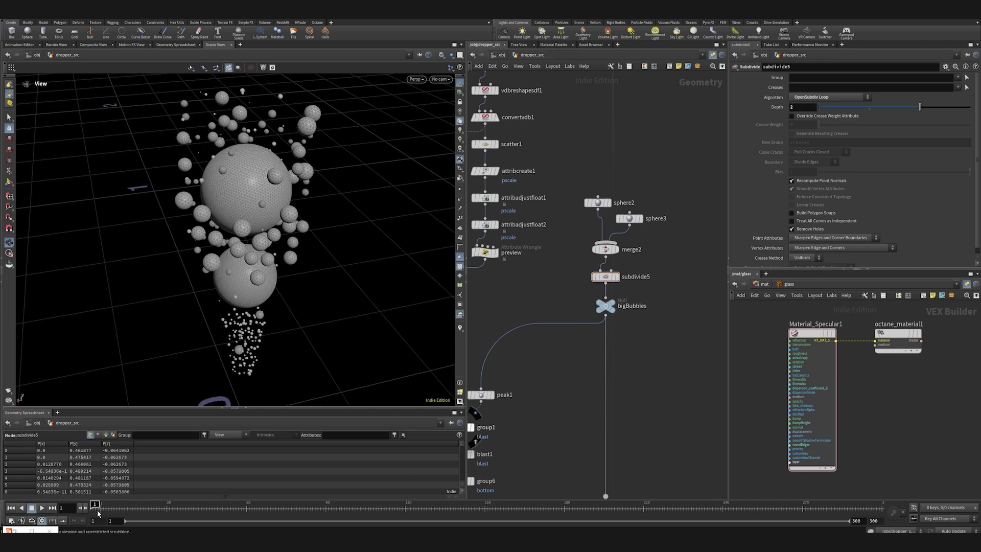
Step: Play the simulation with the subdivided bubbles, stop at frame 74 and examine their shapes
click(41, 508)
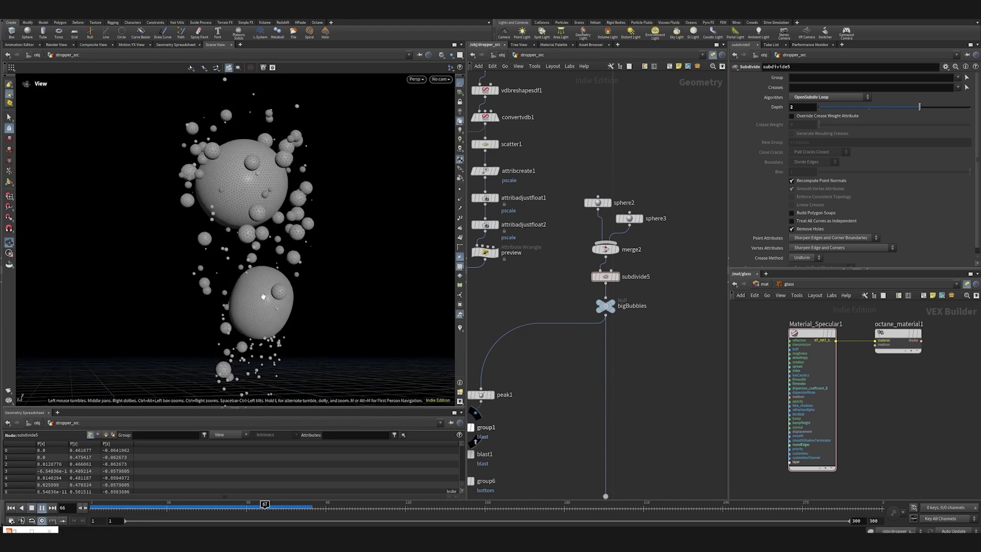
mouse_move(292, 504)
mouse_down()
mouse_move(241, 505)
mouse_move(293, 505)
mouse_move(283, 505)
mouse_up()
middle_drag(537, 397, 566, 288)
scroll(566, 288, down, 3)
middle_drag(575, 363, 597, 214)
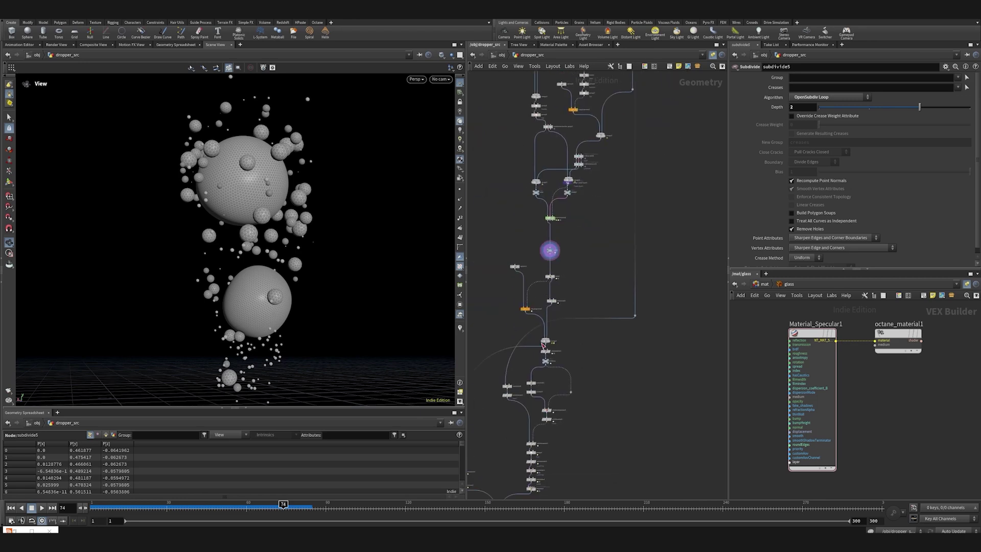
drag(292, 223, 286, 273)
Step: Save the scene and make the OUT_dropperLiquid null the displayed output of the network
middle_drag(606, 399, 633, 259)
key(ctrl+s)
middle_drag(599, 362, 606, 335)
scroll(530, 356, up, 3)
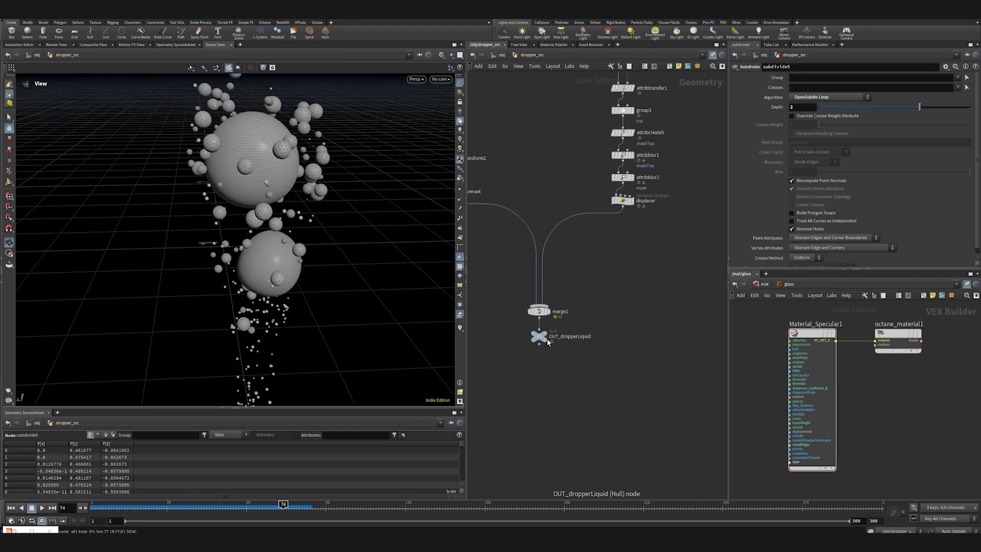
click(549, 337)
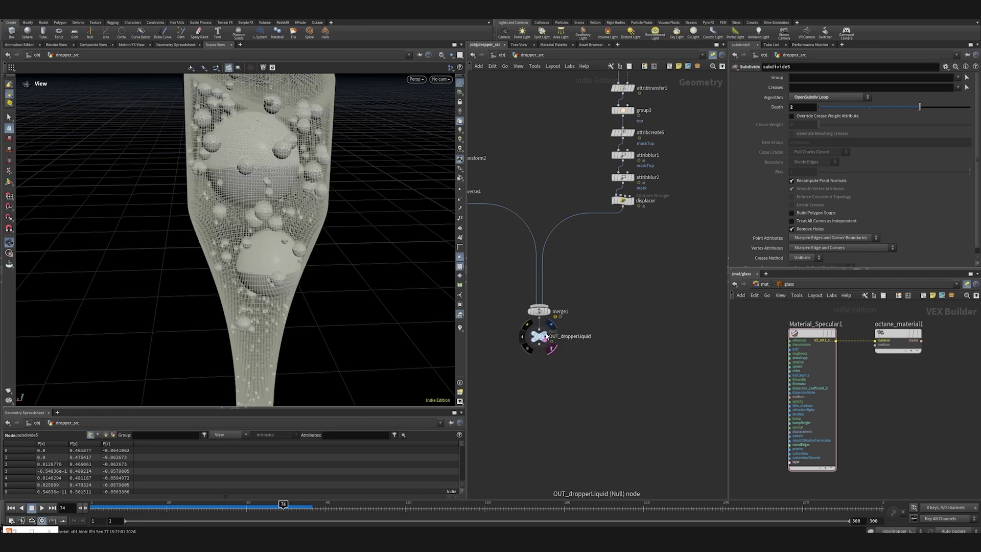
click(539, 336)
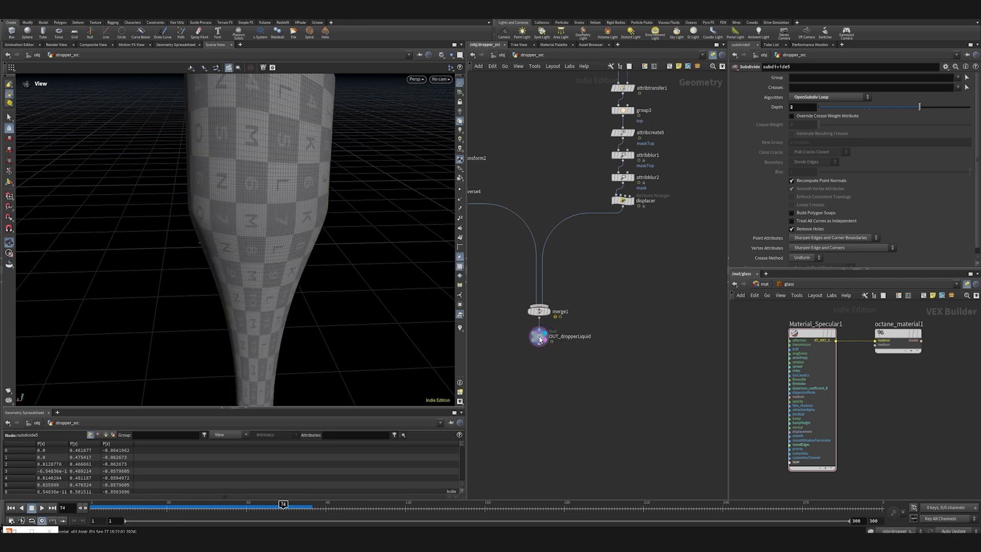
Step: Return to the object level and compare the Octane IPR render side by side with the saved dropper image
click(499, 57)
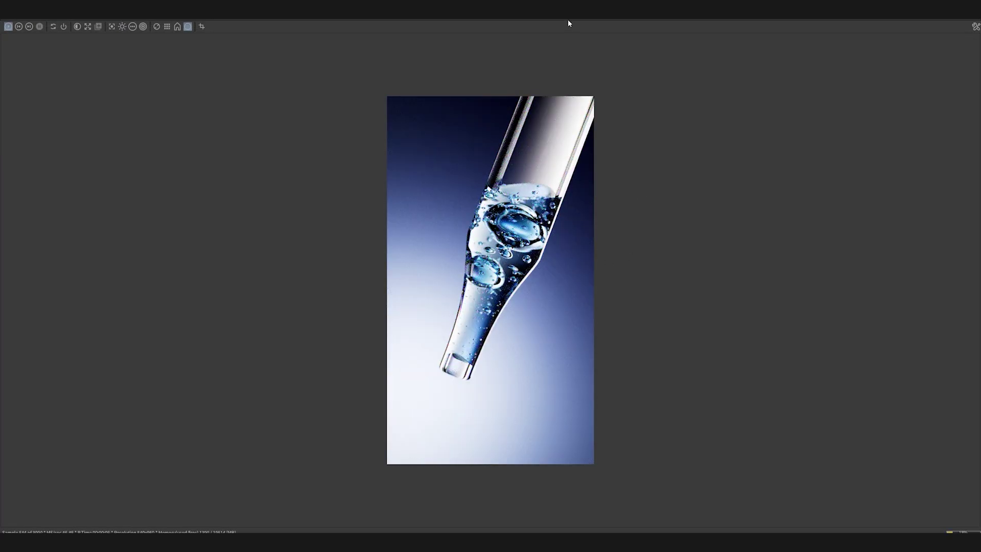
drag(568, 5, 257, 38)
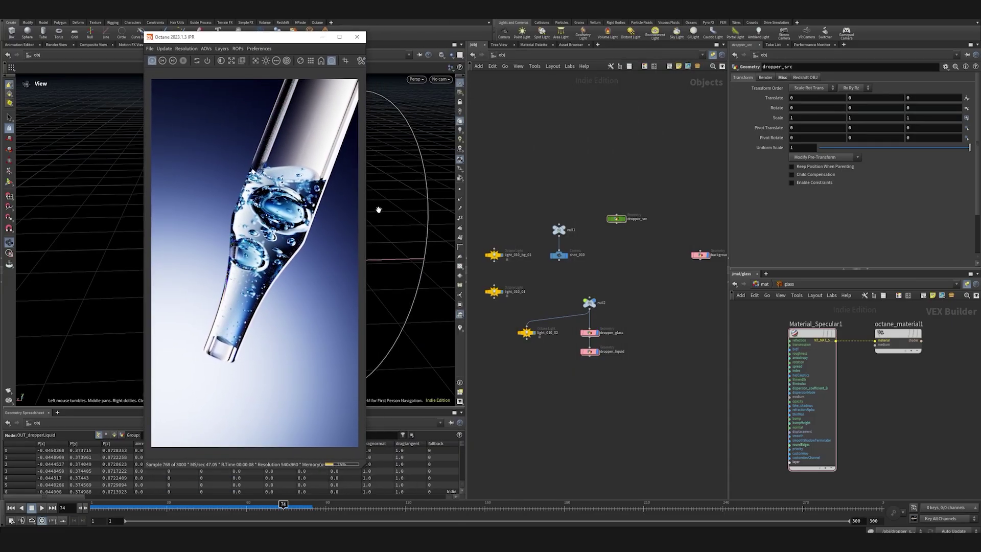
key(p)
drag(980, 128, 547, 60)
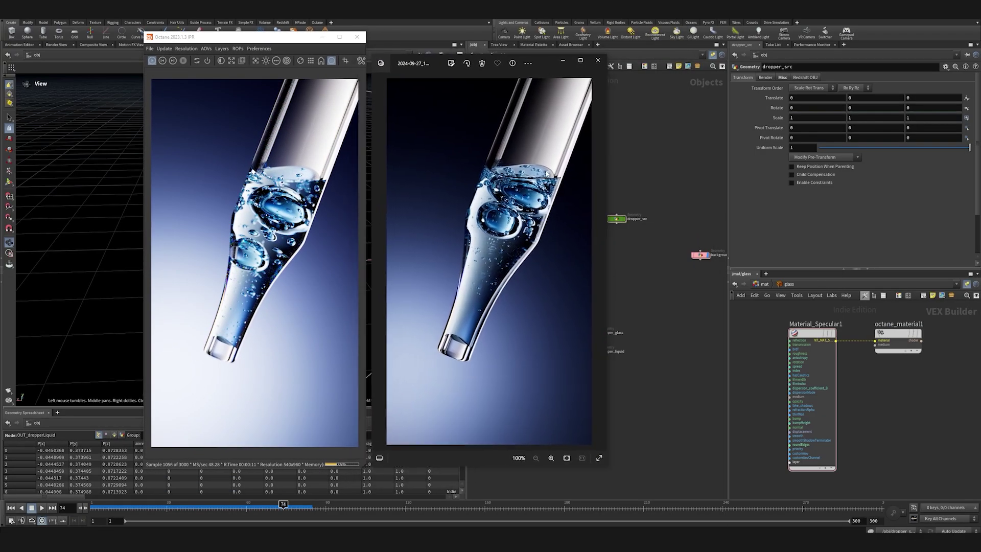